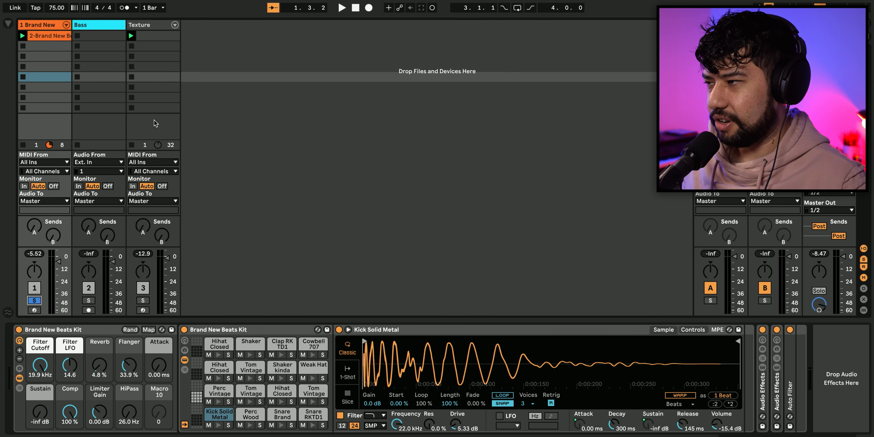
# Play the drum beat and audition the Brand New Beats Kit rack's macros, leaving playback stopped
pyautogui.press('space')
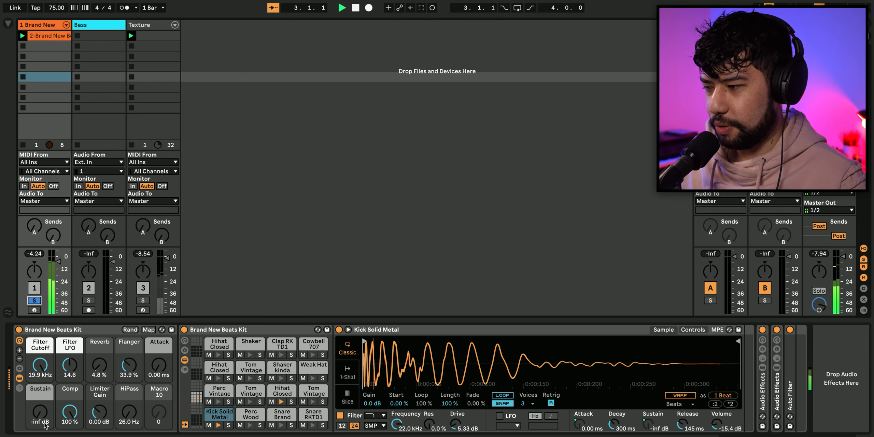
pyautogui.moveTo(46, 425); pyautogui.dragTo(46, 404)
pyautogui.moveTo(62, 351); pyautogui.dragTo(62, 425)
pyautogui.moveTo(137, 413)
pyautogui.mouseDown()
pyautogui.moveTo(137, 402)
pyautogui.moveTo(135, 417)
pyautogui.mouseUp()
pyautogui.press('space')
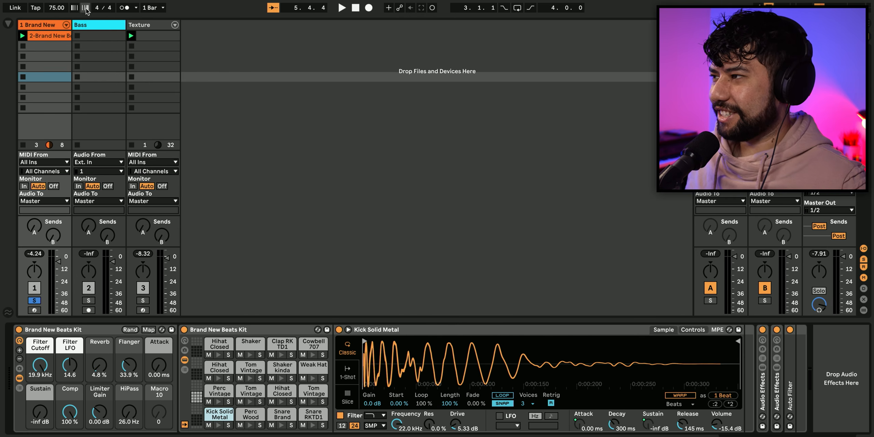
# Solo the Bass track and audition its Bass Type macro across the range from 0 to 4
pyautogui.click(93, 76)
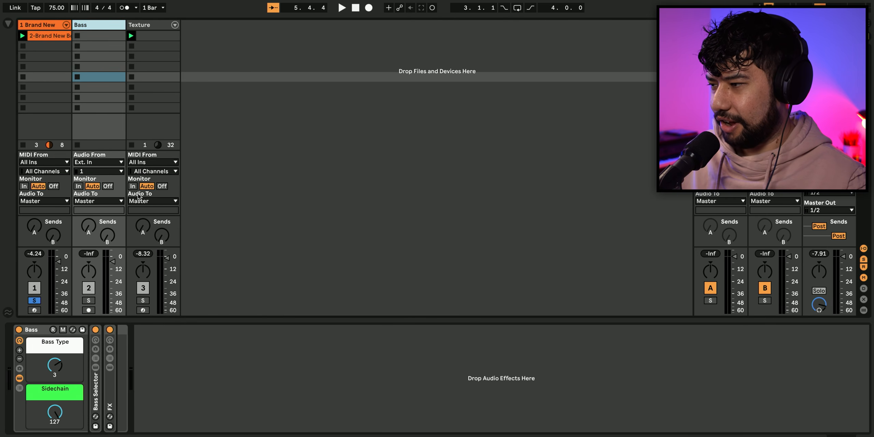
pyautogui.click(88, 300)
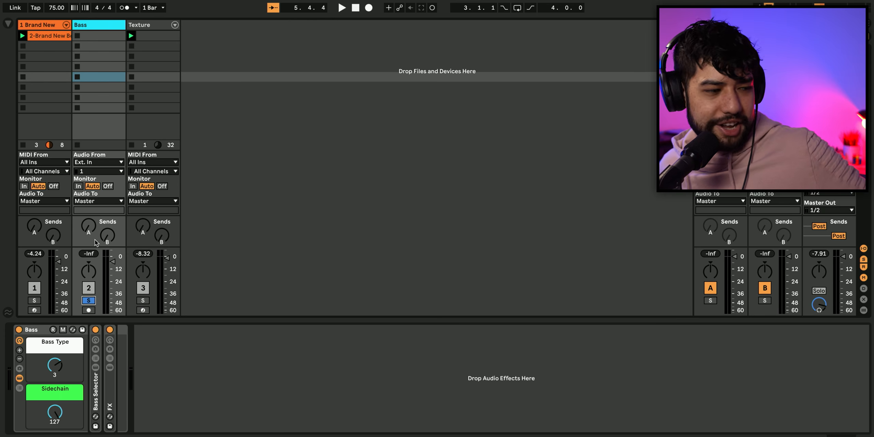
pyautogui.moveTo(55, 365); pyautogui.dragTo(55, 424)
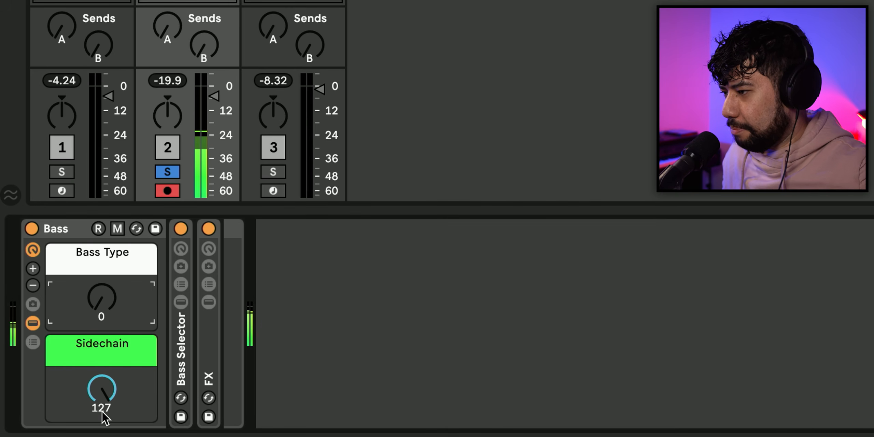
pyautogui.moveTo(106, 296); pyautogui.dragTo(117, 254)
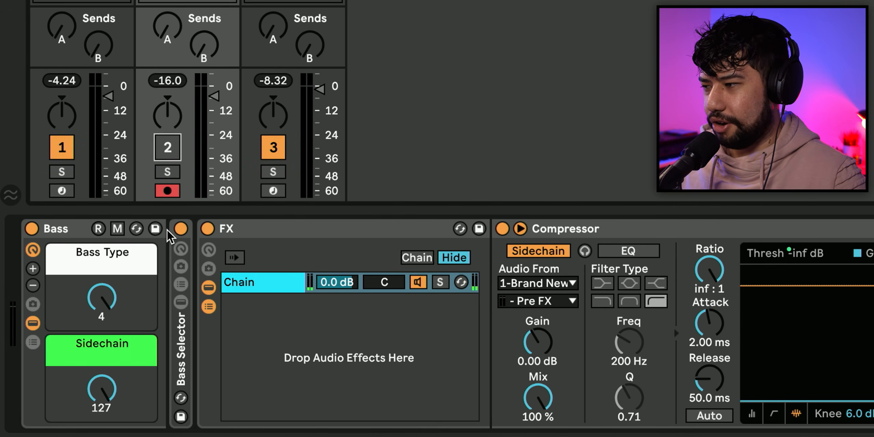
pyautogui.click(97, 301)
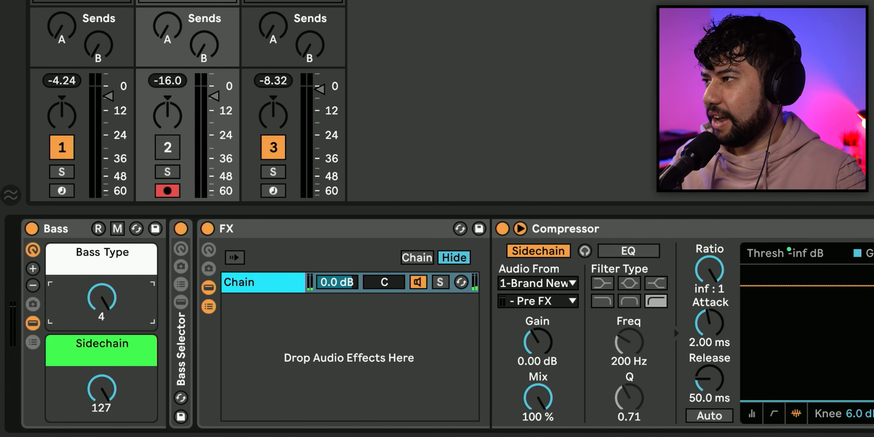
# Solo the Texture track and step its Noise Type macro from 0 up to 3 during playback
pyautogui.click(293, 2)
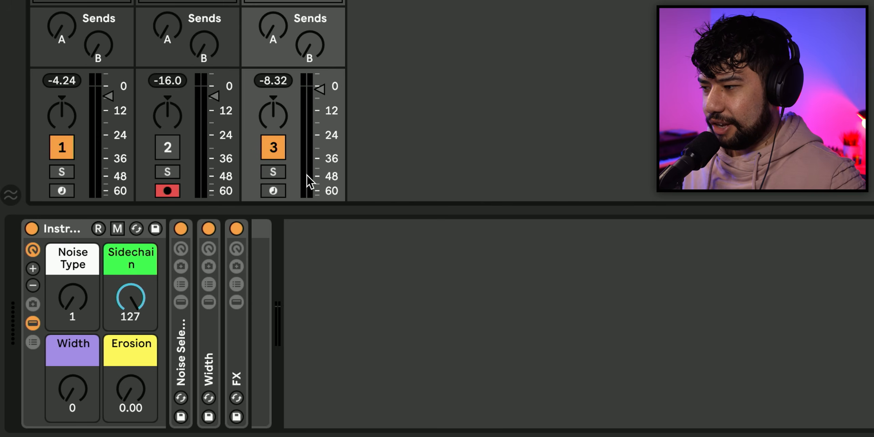
pyautogui.click(273, 172)
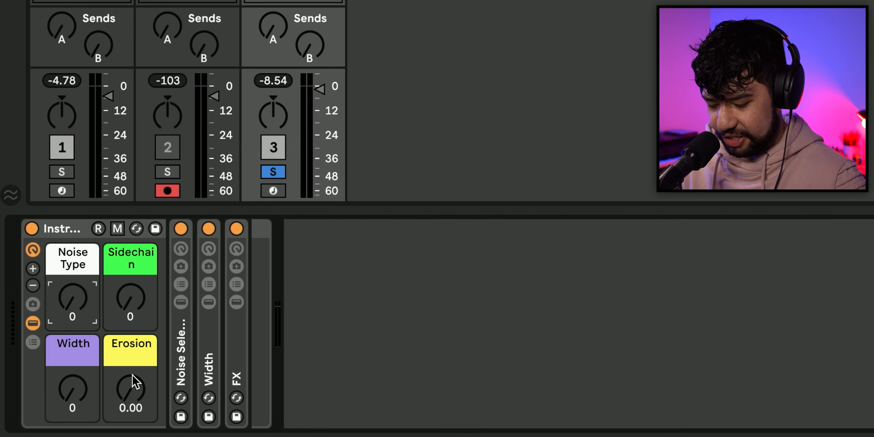
pyautogui.press('space')
pyautogui.press('Up')
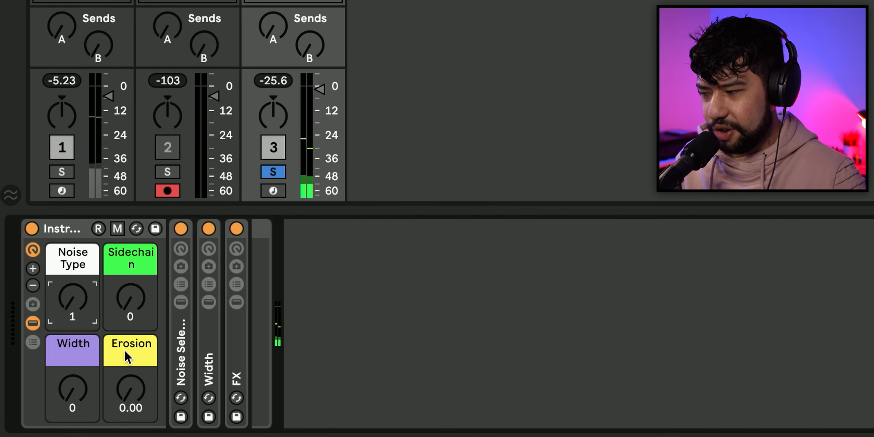
pyautogui.press('Up')
pyautogui.press('Up')
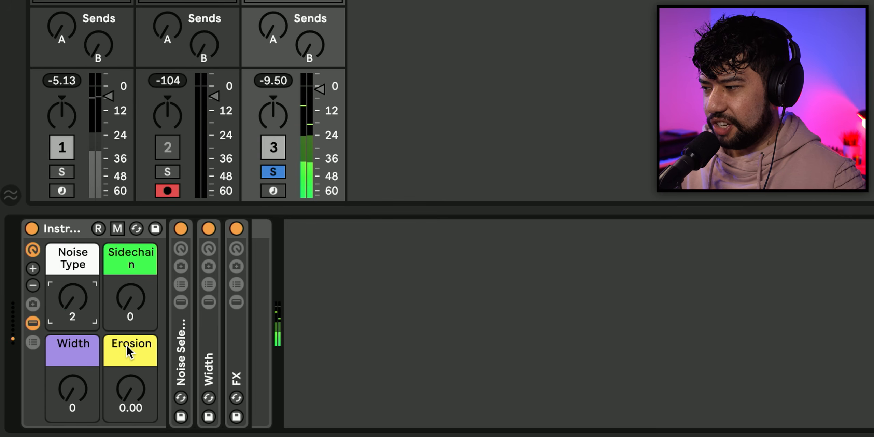
pyautogui.press('Up')
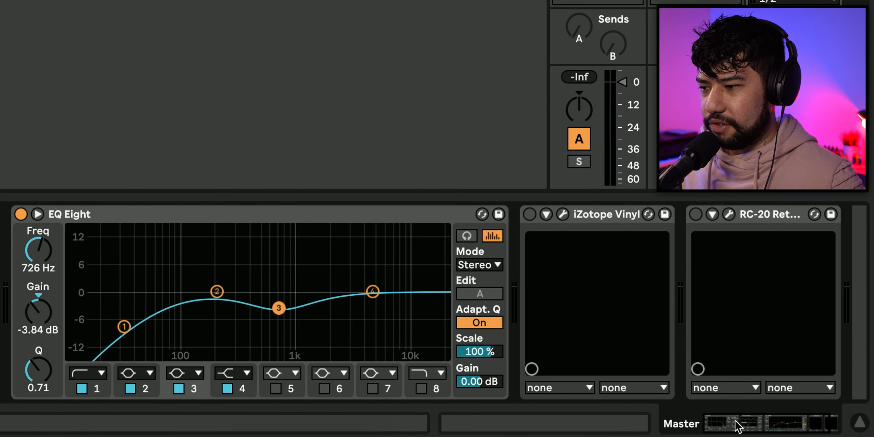
# Audition iZotope Vinyl and RC-20 on the master by enabling both effects and switching them back off
pyautogui.moveTo(737, 420); pyautogui.dragTo(787, 416)
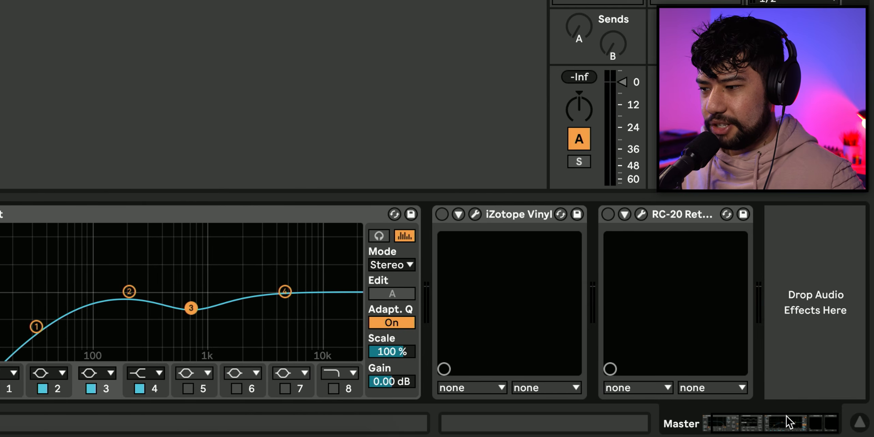
pyautogui.click(442, 214)
pyautogui.click(609, 214)
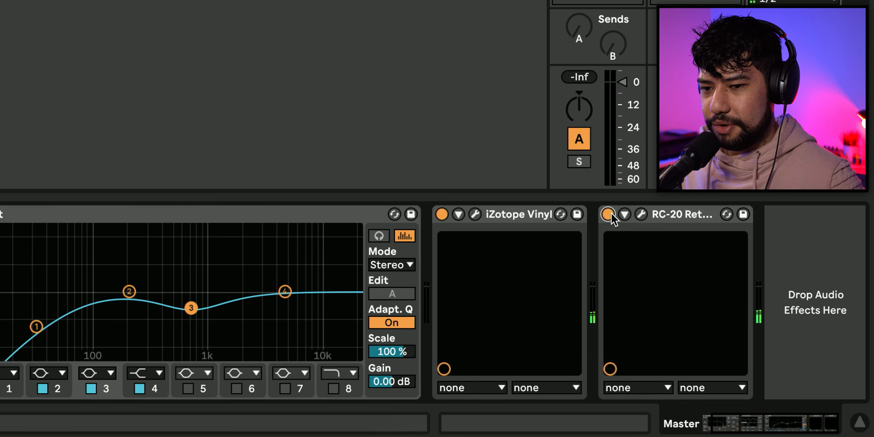
pyautogui.click(608, 214)
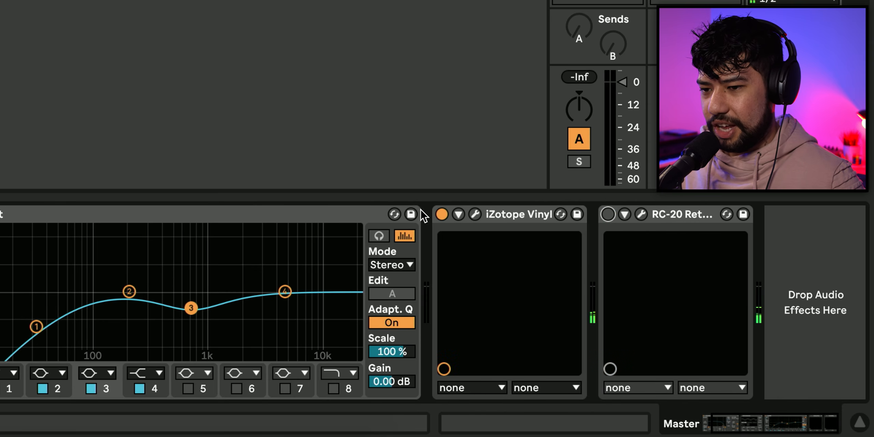
pyautogui.click(442, 214)
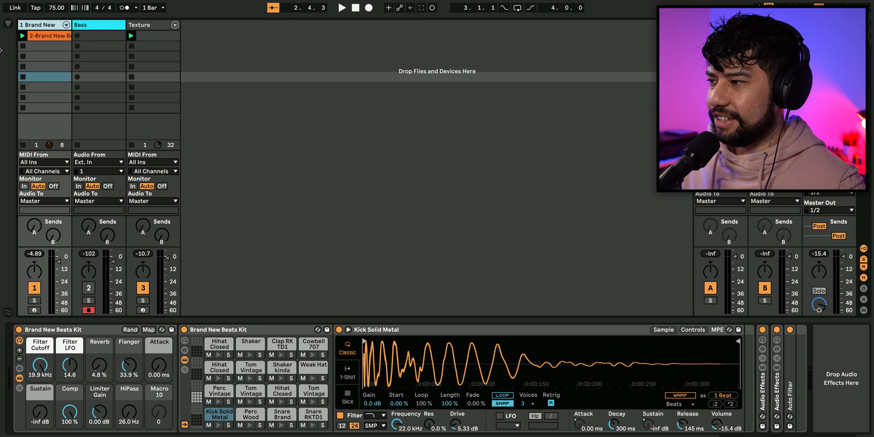
# Insert an audio track after the drum track and load TH-U Slate and the Lofi-ifier rack onto it
pyautogui.hotkey('ctrl', 't')
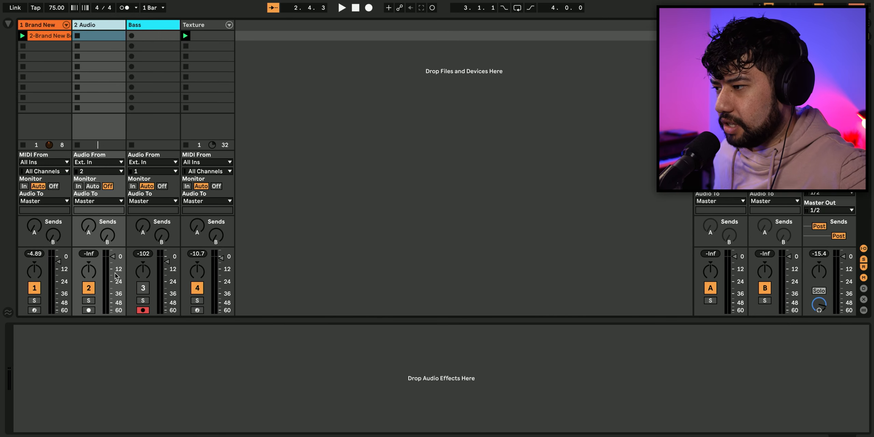
pyautogui.moveTo(118, 168); pyautogui.dragTo(199, 399)
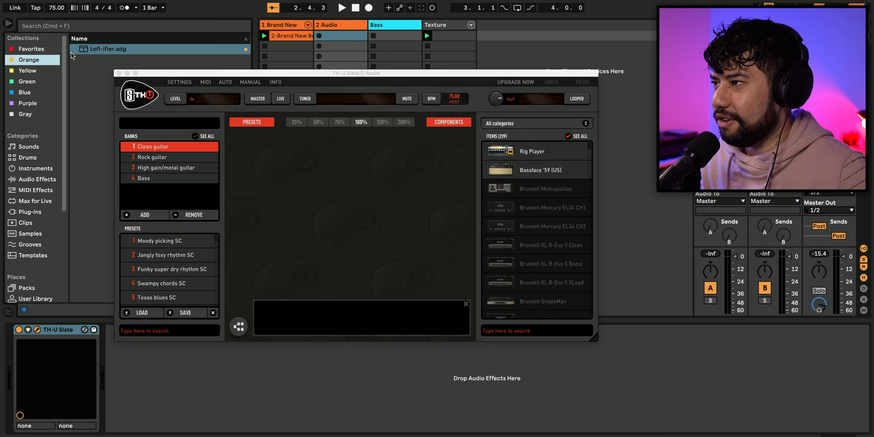
pyautogui.click(41, 60)
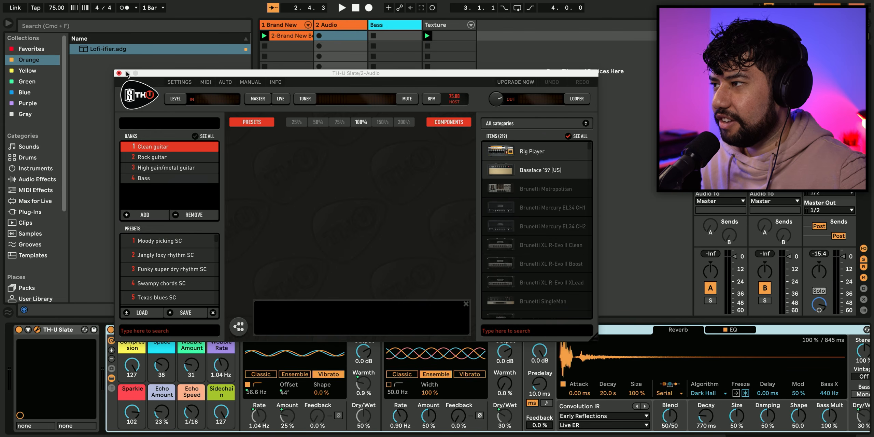
pyautogui.click(119, 73)
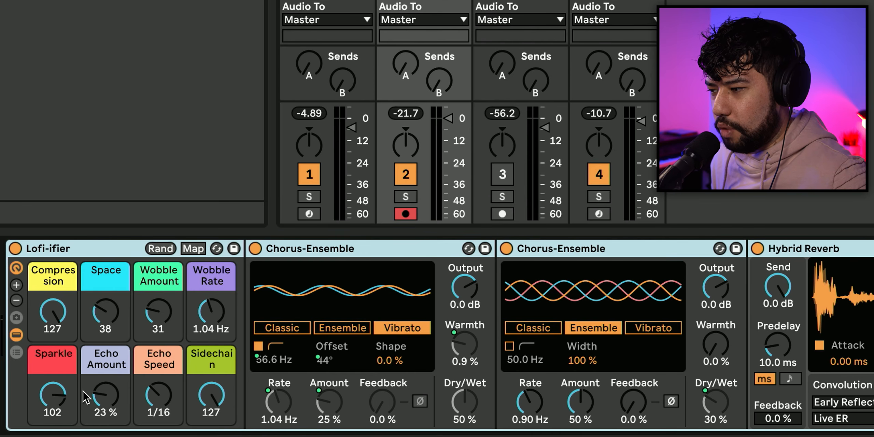
# Set the Lofi-ifier rack's Sparkle macro to 0 and its Echo Amount to 7.9 %
pyautogui.moveTo(63, 397); pyautogui.dragTo(58, 431)
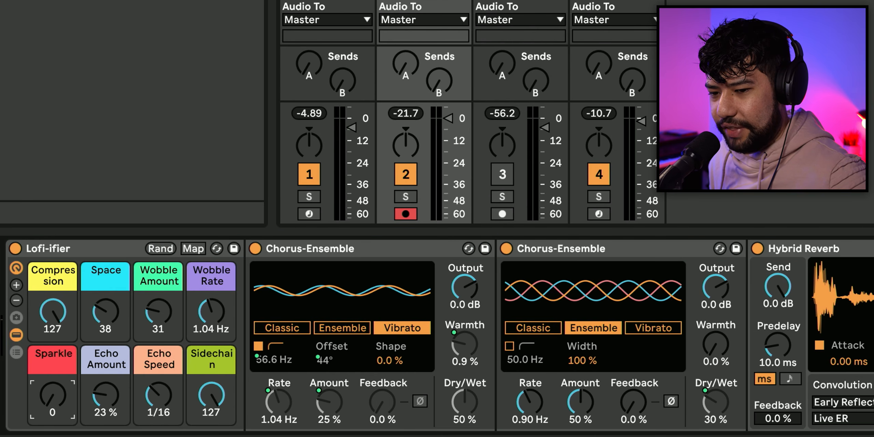
pyautogui.hscroll(10, 437, 335)
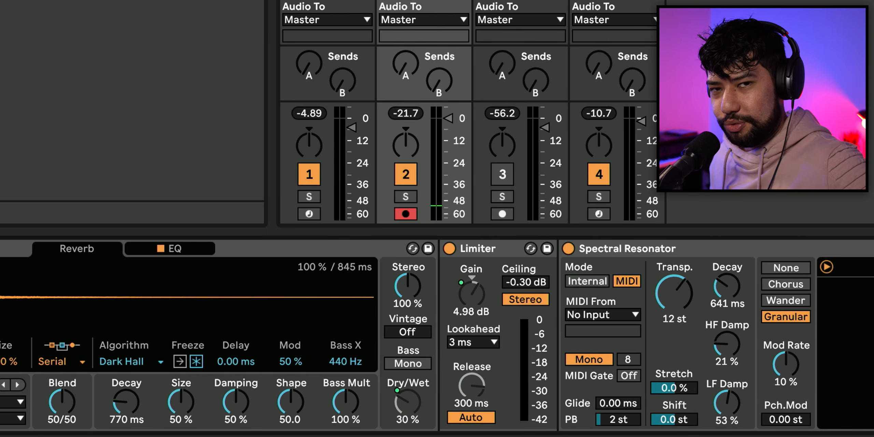
pyautogui.hscroll(10, 437, 334)
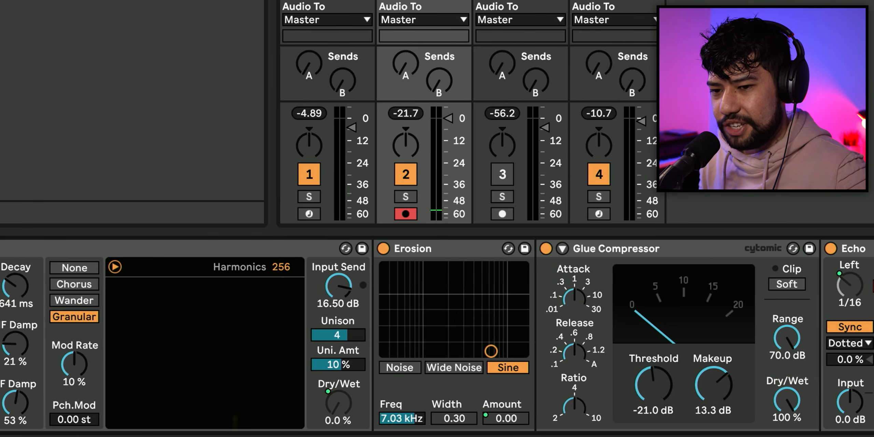
pyautogui.hscroll(-20, 437, 335)
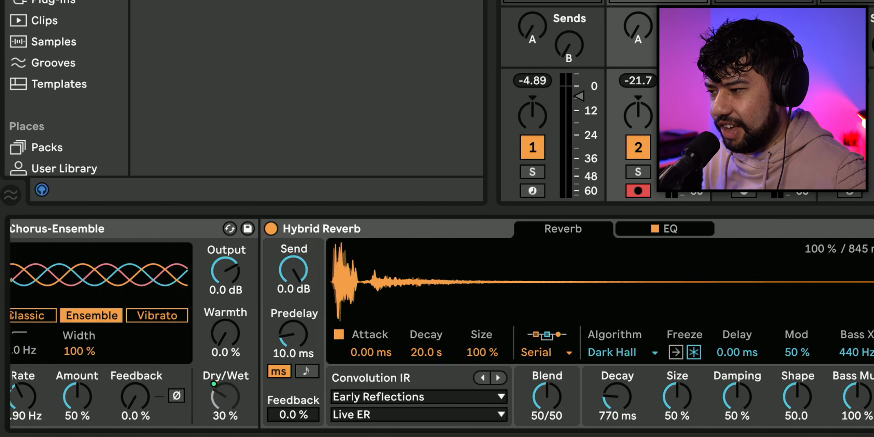
pyautogui.hscroll(-10, 437, 325)
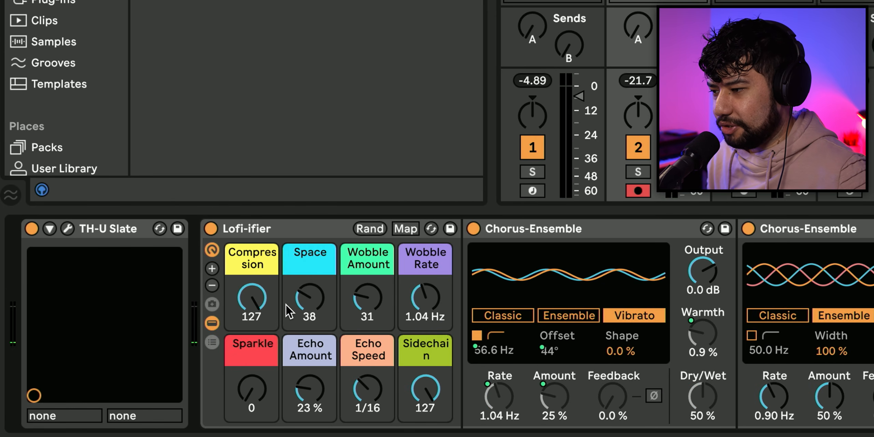
pyautogui.moveTo(315, 388); pyautogui.dragTo(312, 423)
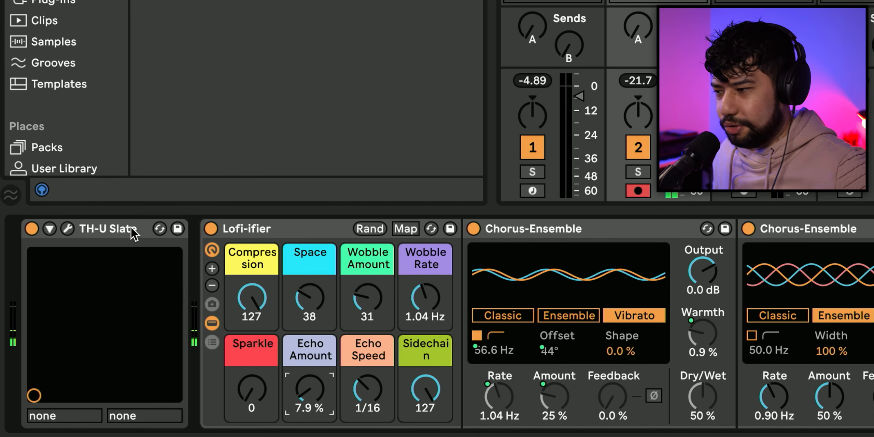
# Open the TH-U Slate editor and choose the Super ambient dreamy SC preset from the Clean guitar bank
pyautogui.click(67, 228)
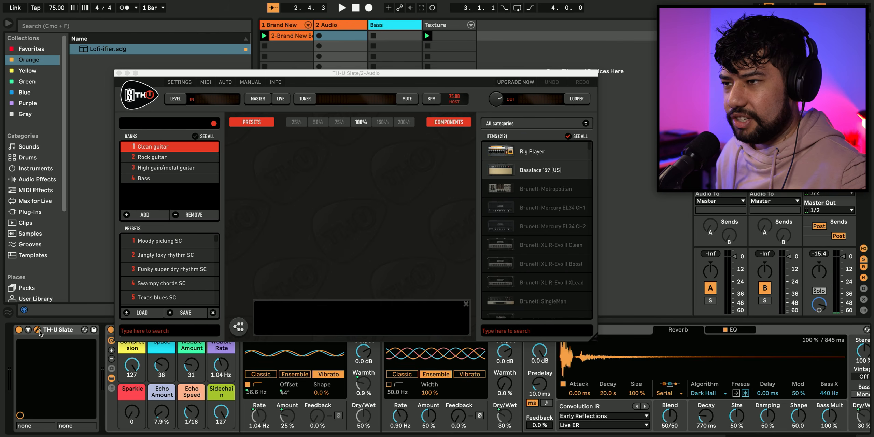
pyautogui.scroll(-3, 175, 266)
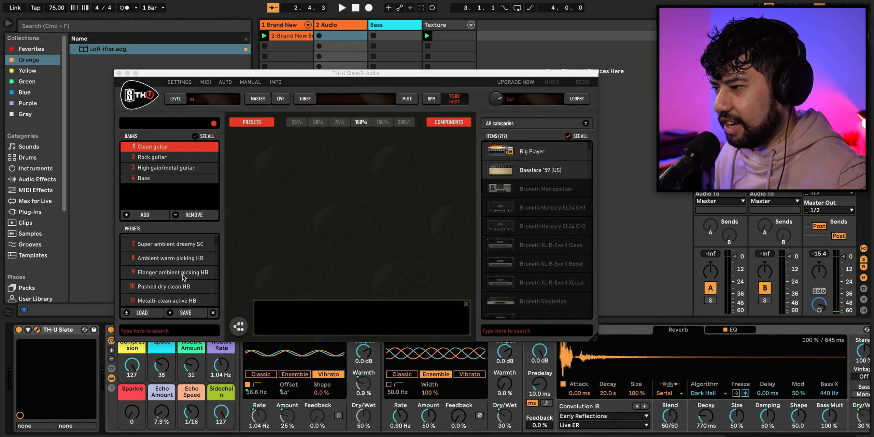
pyautogui.click(183, 244)
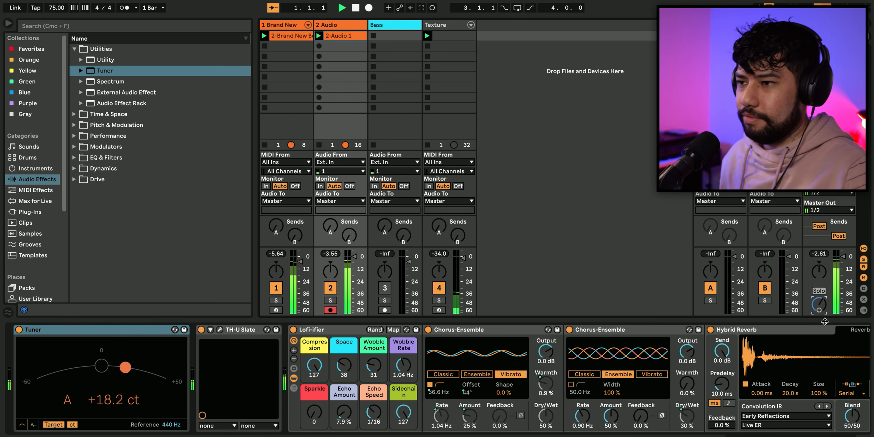
# Unfold the Noise Selector on the Texture track and examine the Noise 4 chain's sample settings during playback
pyautogui.click(425, 30)
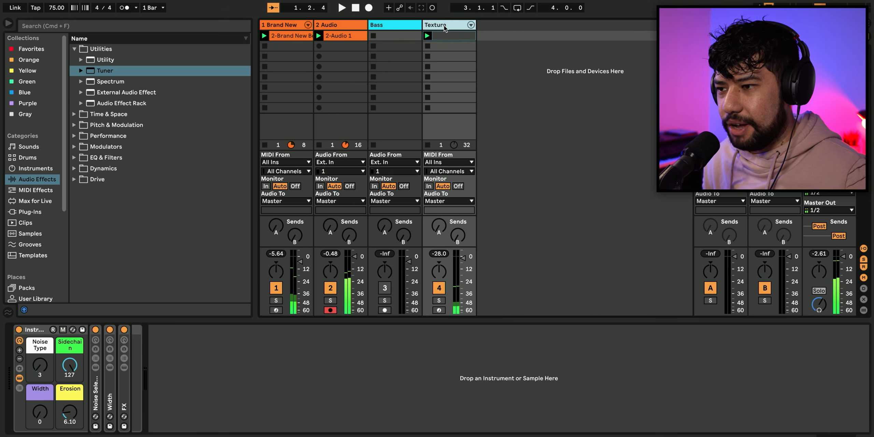
pyautogui.doubleClick(95, 398)
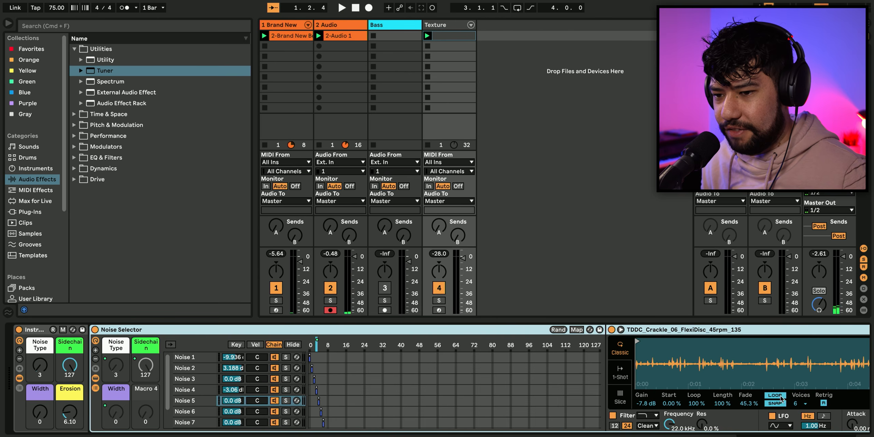
pyautogui.press('space')
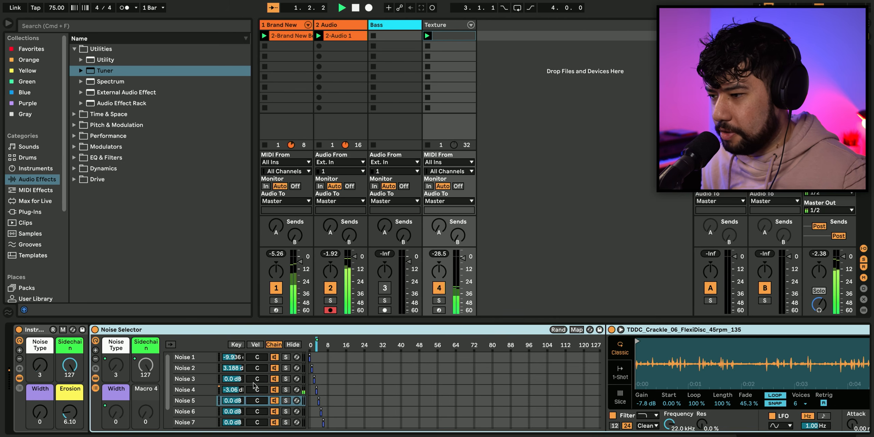
pyautogui.click(775, 395)
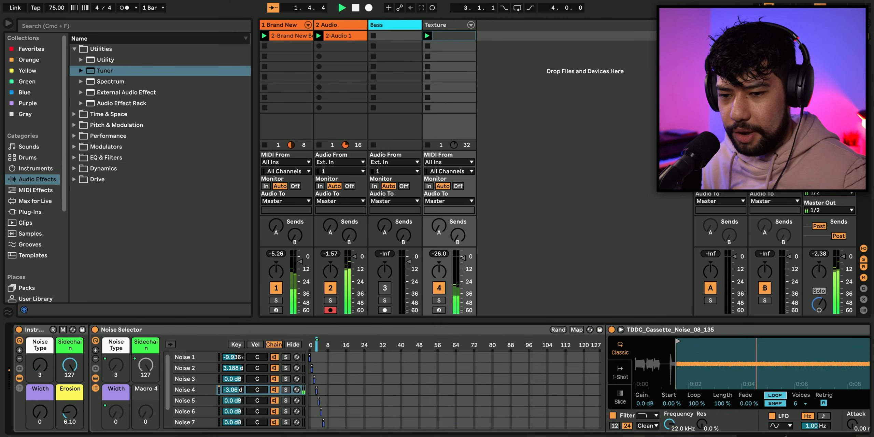
pyautogui.moveTo(754, 436); pyautogui.dragTo(757, 436)
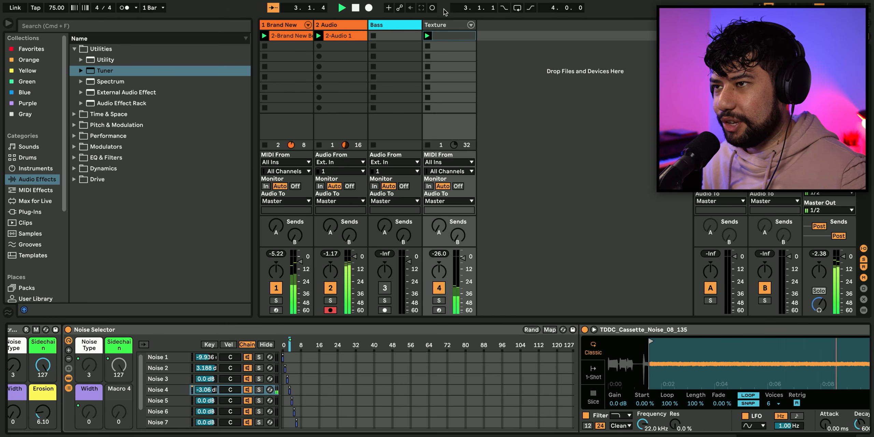
# Insert two more audio tracks after the 2 Audio guitar track and arm the 4 Audio track for recording
pyautogui.click(377, 27)
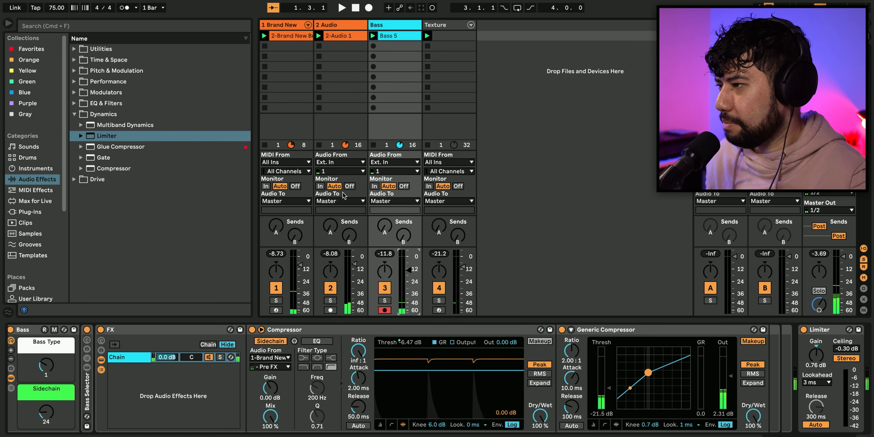
pyautogui.click(357, 26)
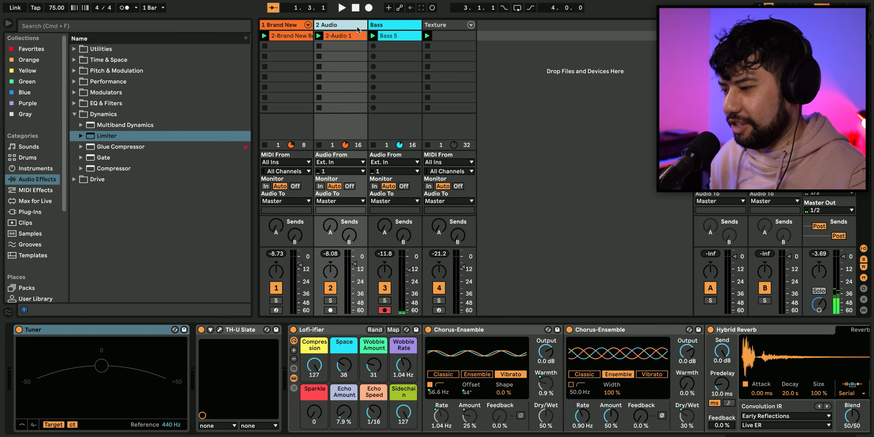
pyautogui.press('super+t')
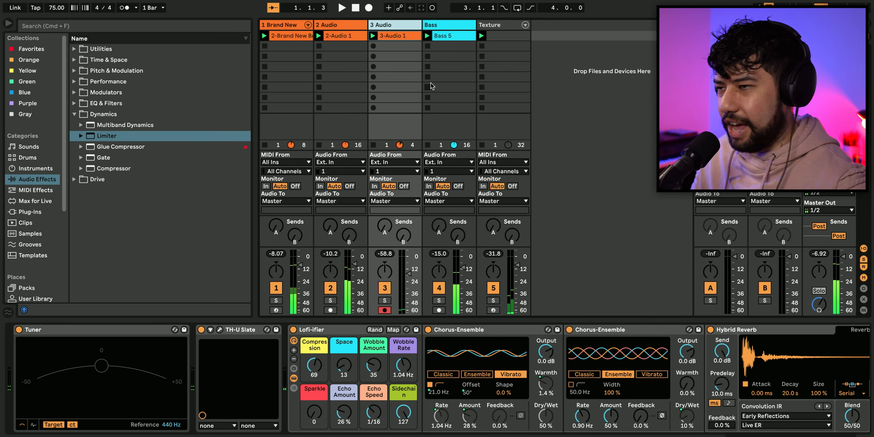
pyautogui.press('super+t')
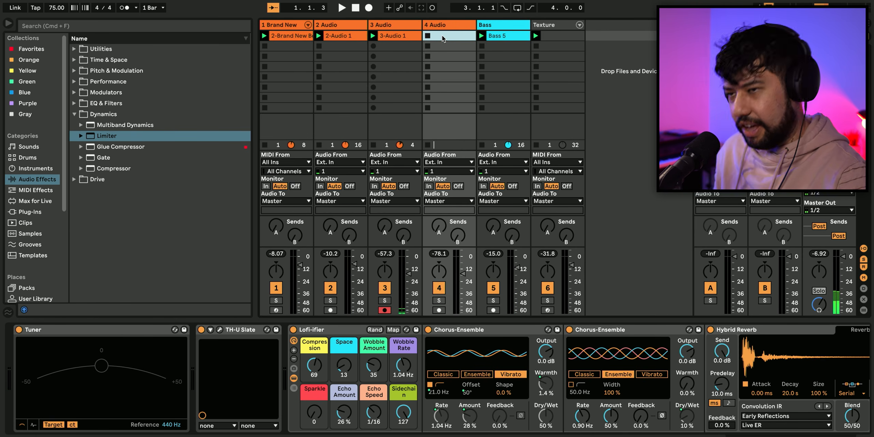
pyautogui.click(438, 310)
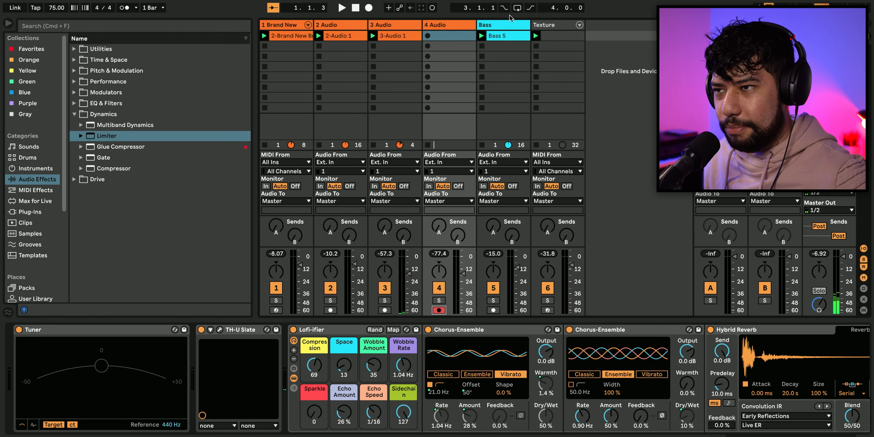
pyautogui.click(463, 26)
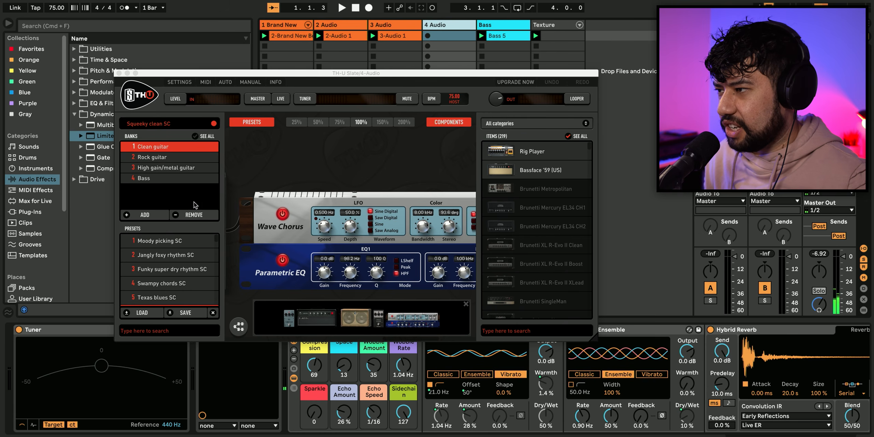
# Load the Flanger ambient picking HB preset from the Clean guitar bank in the 4 Audio track's TH-U Slate and close its editor
pyautogui.scroll(-6, 193, 256)
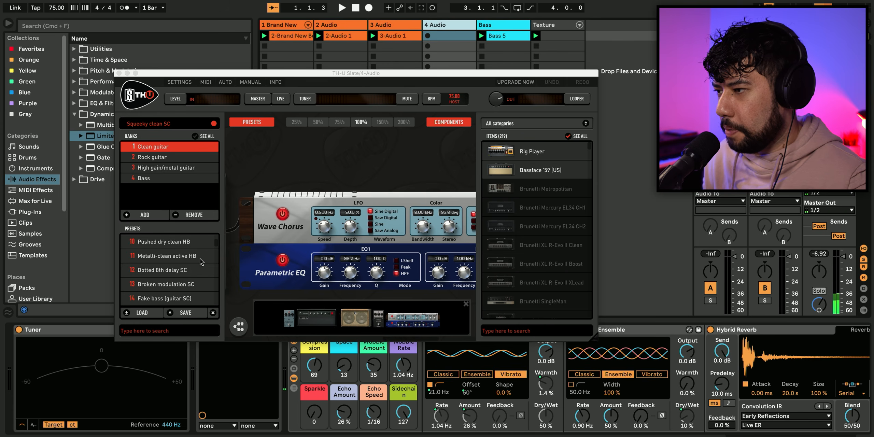
pyautogui.scroll(3, 201, 262)
pyautogui.click(196, 278)
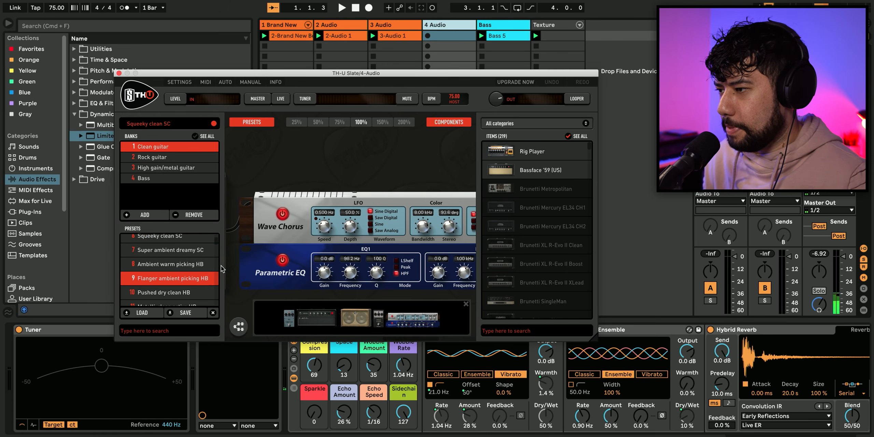
pyautogui.click(338, 231)
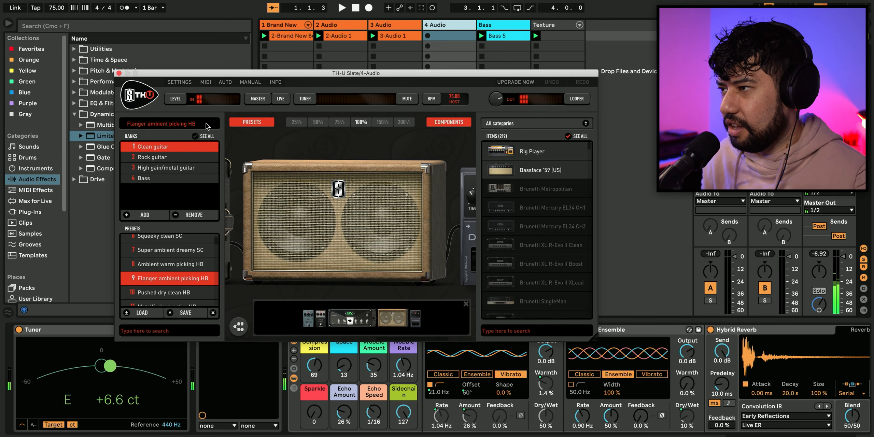
pyautogui.click(120, 73)
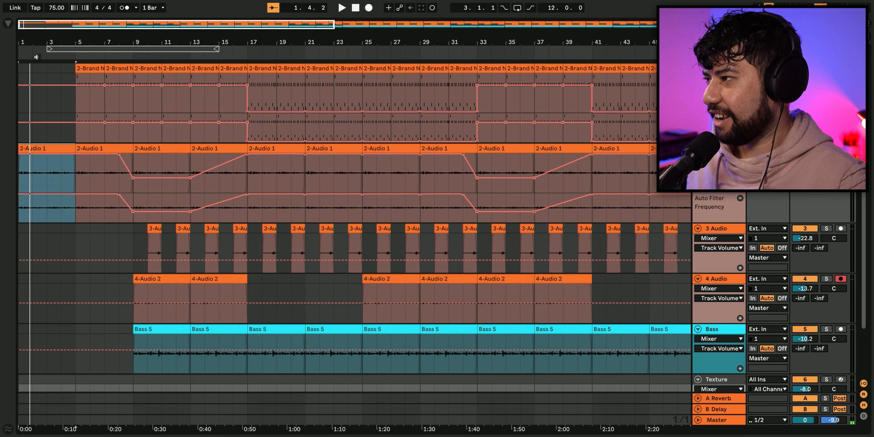
# Place a two-bar drum clip at the Song 2 locator and move its Hihat Closed LoFi Hit notes up to Hihat Closed Modular
pyautogui.rightClick(24, 58)
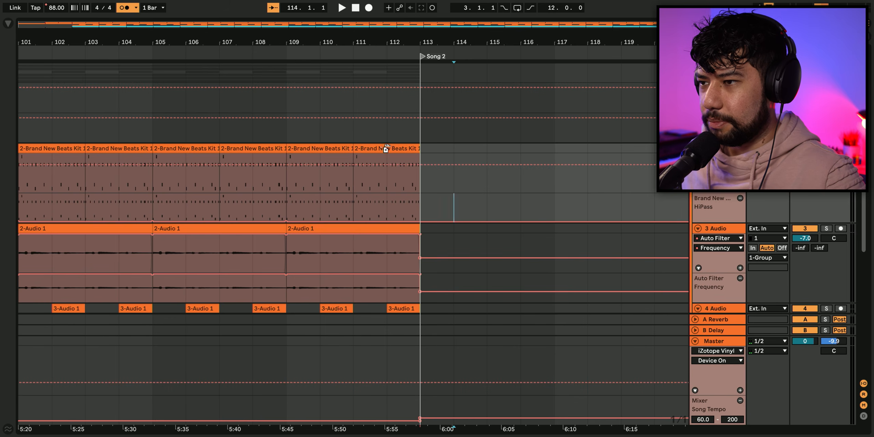
pyautogui.moveTo(420, 211); pyautogui.dragTo(487, 212)
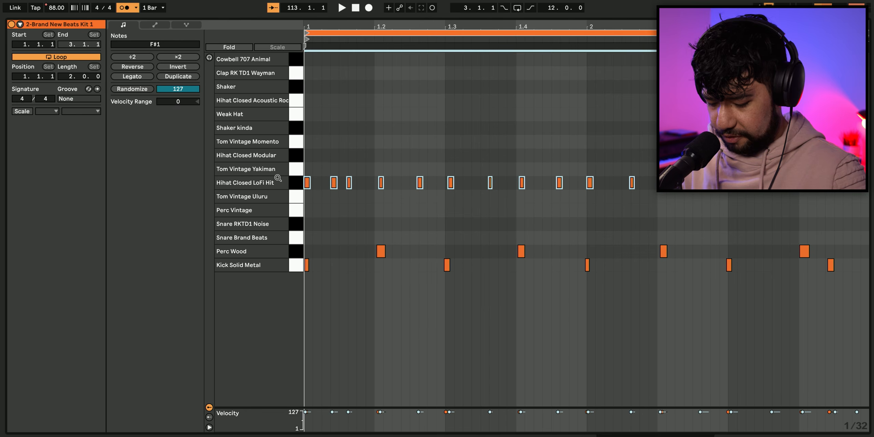
pyautogui.press('Up')
pyautogui.press('Up')
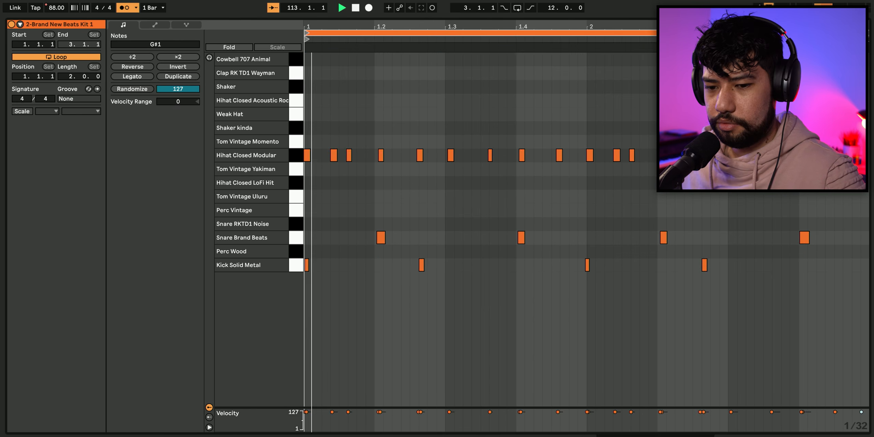
pyautogui.press('alt+super+e')
# Duplicate the Song 2 drum clip to fill bars 113 to 121 and play the section back
pyautogui.click(467, 71)
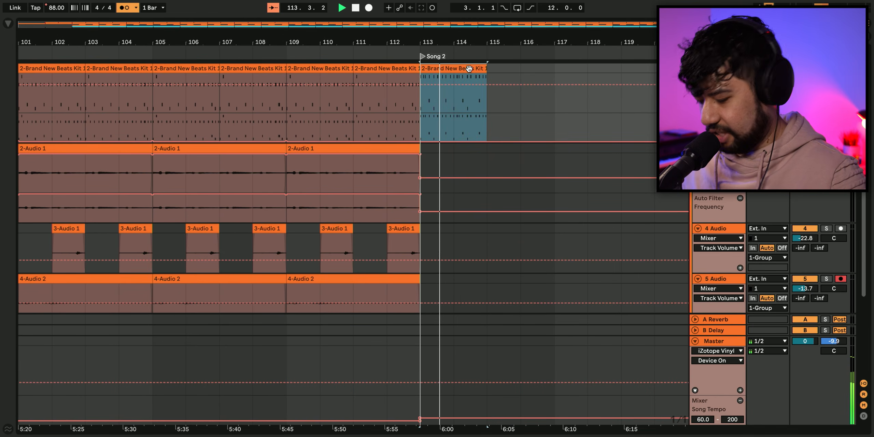
pyautogui.press('super+d')
pyautogui.keyDown('shift'); pyautogui.click(470, 68); pyautogui.keyUp('shift')
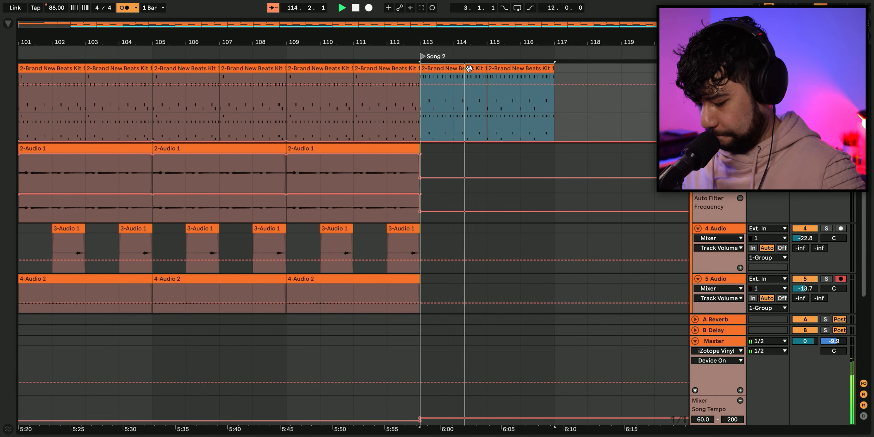
pyautogui.press('super+d')
pyautogui.press('space')
pyautogui.click(160, 108)
pyautogui.press('space')
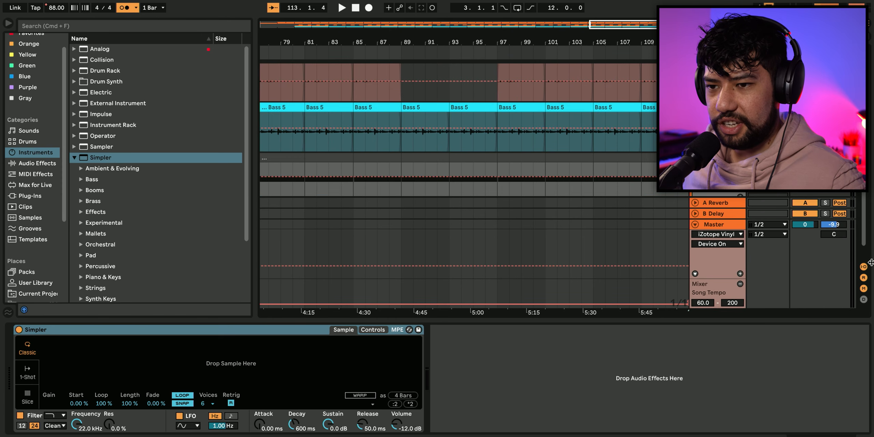
# Load the Song 2 guitar clip Audio 3 into the empty Simpler in Slice mode and start recording its slices
pyautogui.click(695, 224)
pyautogui.scroll(10, 560, 146)
pyautogui.hscroll(5, 562, 149)
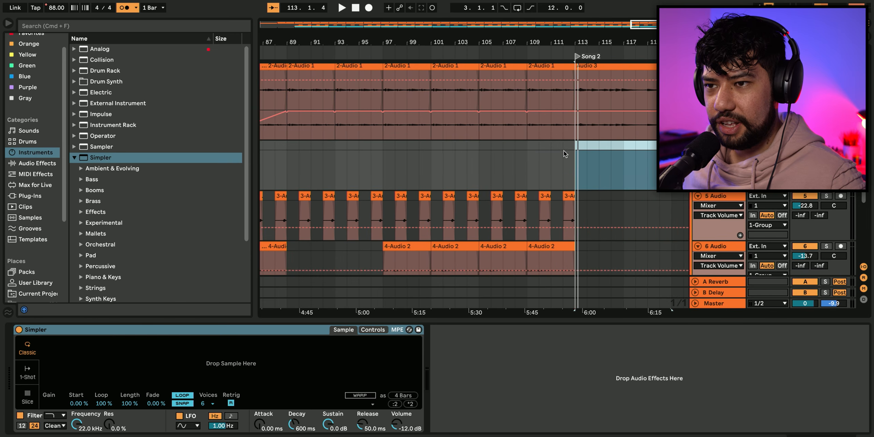
pyautogui.moveTo(559, 74); pyautogui.dragTo(249, 379)
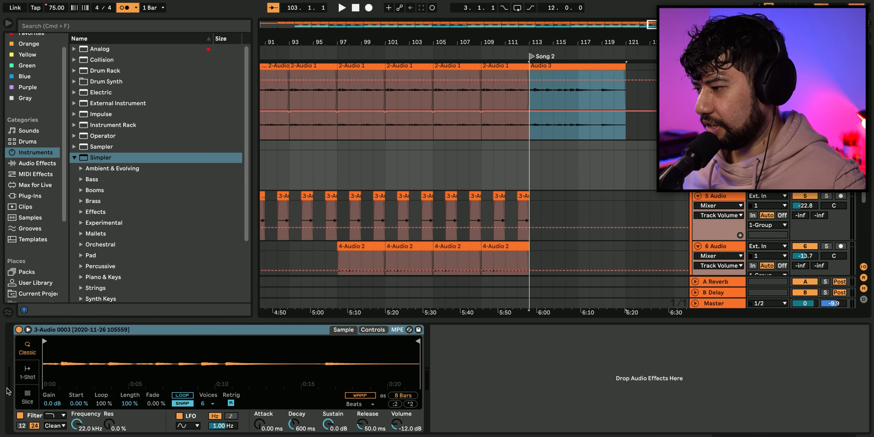
pyautogui.click(27, 396)
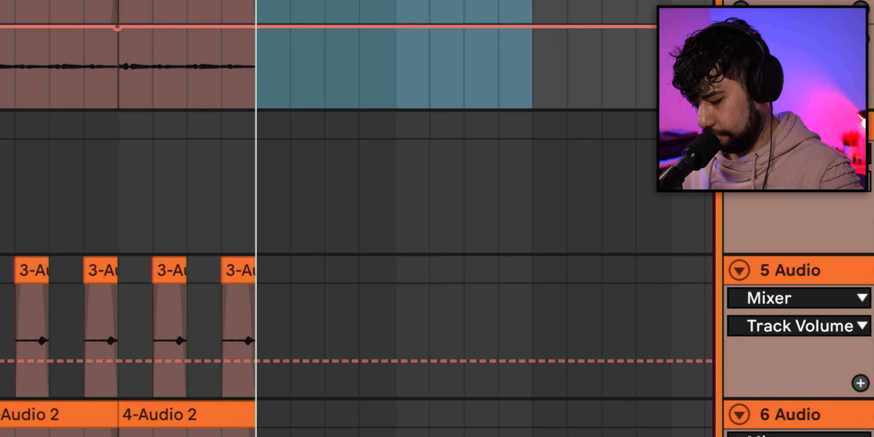
pyautogui.press('F9')
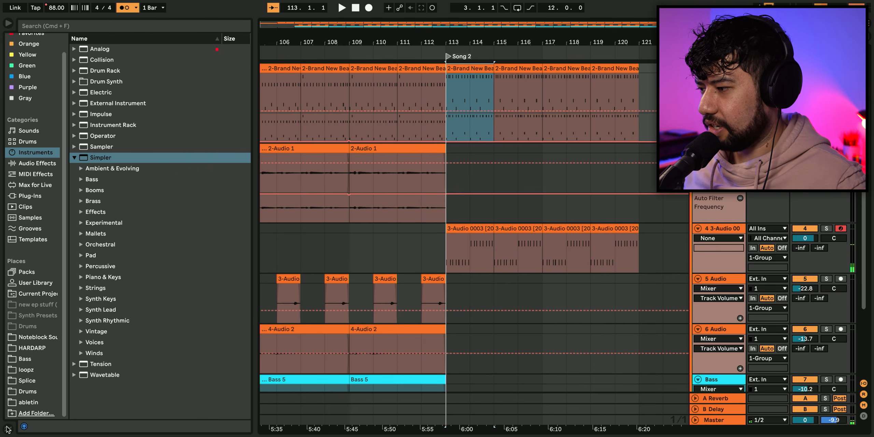
# Apply the 2-Brand New Beats Kit 1 groove from the Groove Pool to the first Song 2 drum clip and play it
pyautogui.click(7, 429)
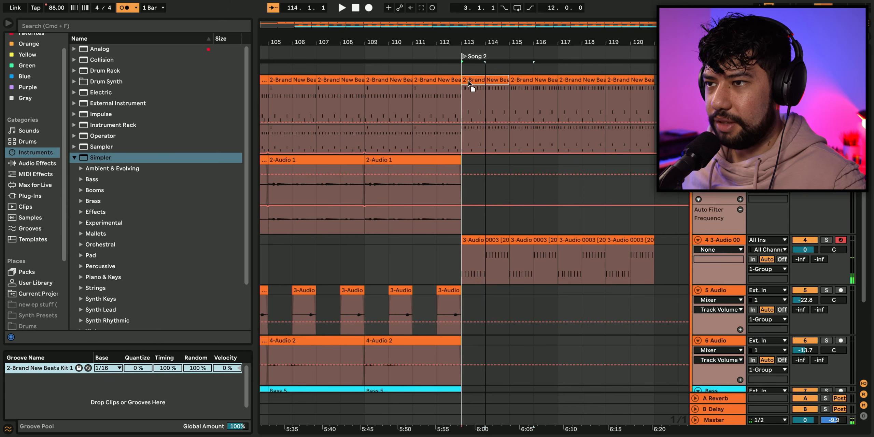
pyautogui.click(471, 82)
pyautogui.press('space')
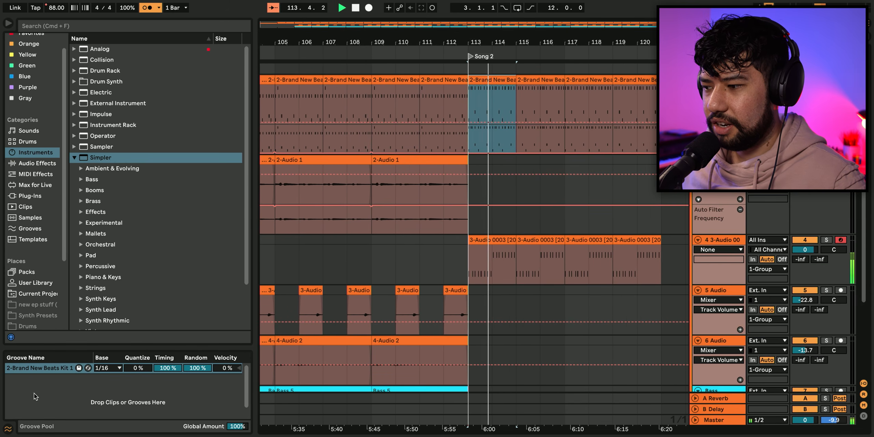
pyautogui.click(9, 431)
# Duplicate the grooved drum clip three times over the remaining Song 2 drum clips
pyautogui.click(484, 82)
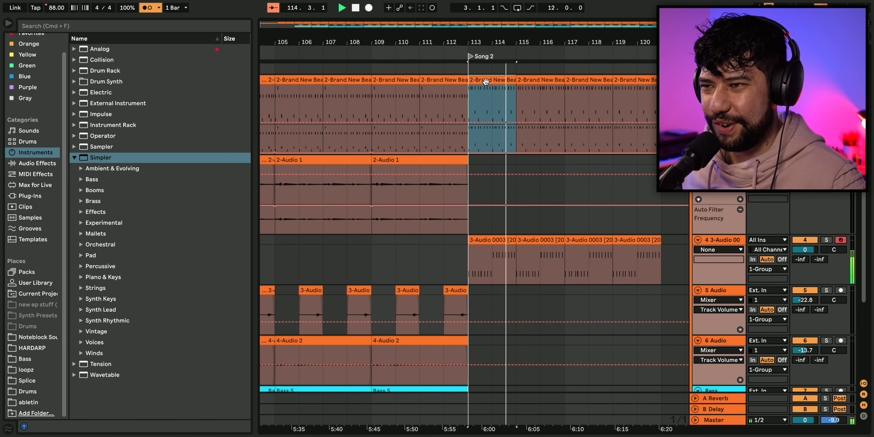
pyautogui.press('super+d')
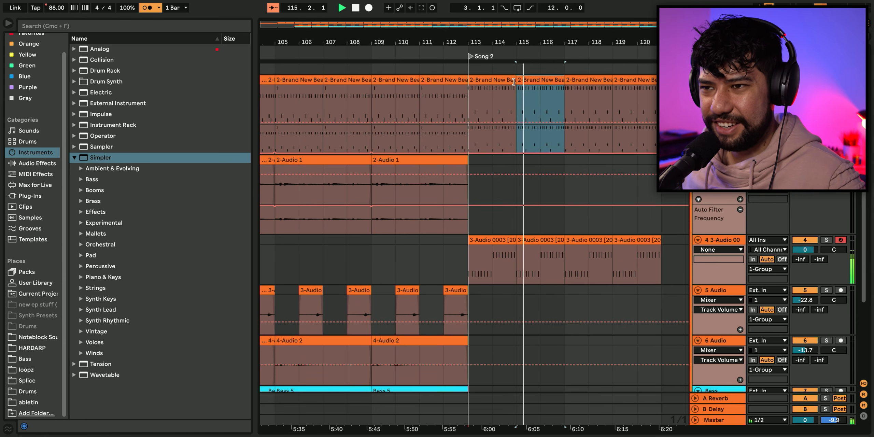
pyautogui.press('super+d')
pyautogui.press('super+d')
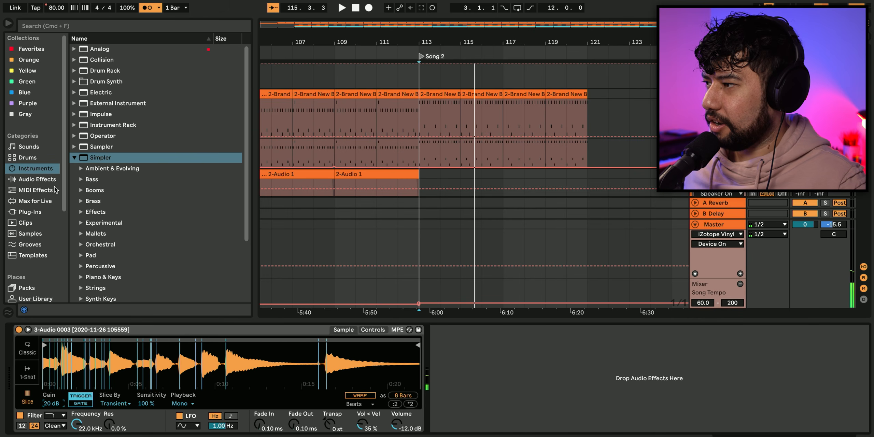
# Load the effects rack from the Orange collection onto the sliced guitar track and choose the source track for its compressor's sidechain
pyautogui.click(29, 60)
pyautogui.moveTo(108, 49); pyautogui.dragTo(56, 386)
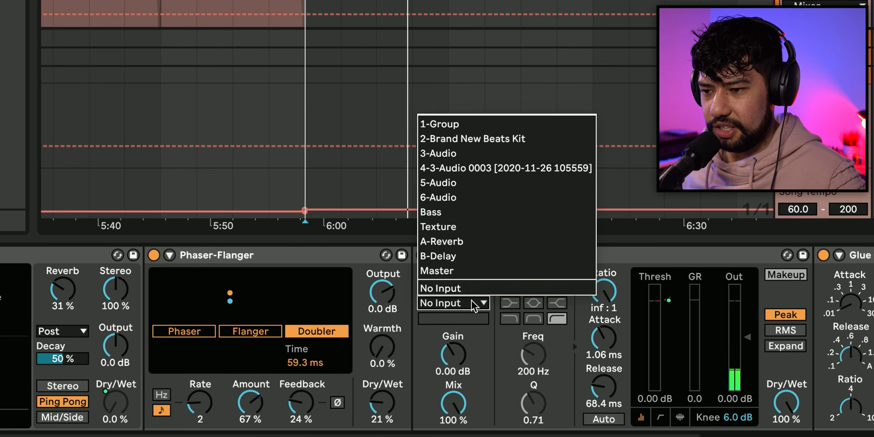
pyautogui.press('Up')
pyautogui.press('Up')
pyautogui.press('Up')
pyautogui.press('Up')
pyautogui.press('Up')
pyautogui.press('Up')
pyautogui.press('Up')
pyautogui.press('Up')
pyautogui.press('Up')
pyautogui.press('Up')
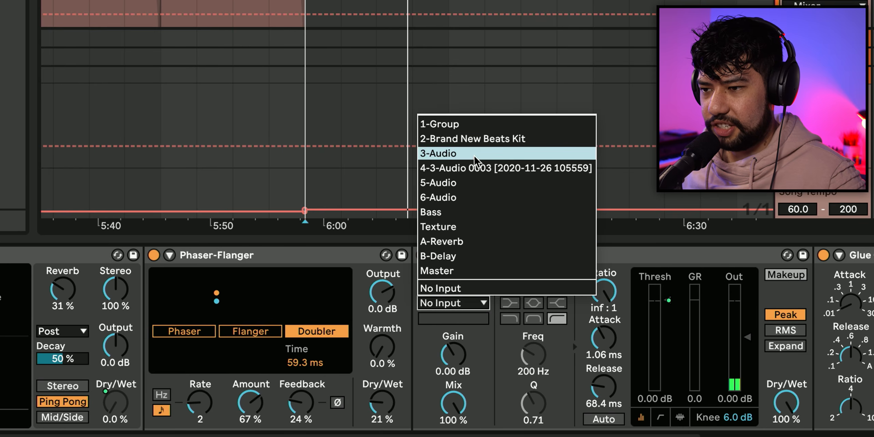
pyautogui.press('Return')
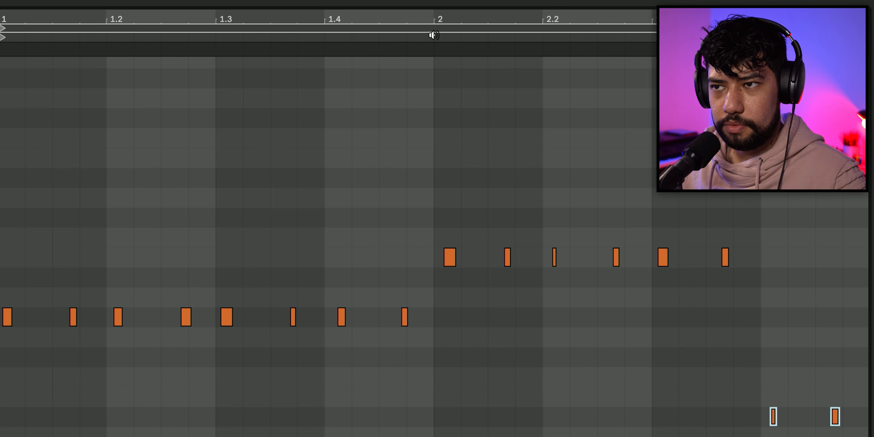
# Play the MIDI note clip from bar 2
pyautogui.click(434, 35)
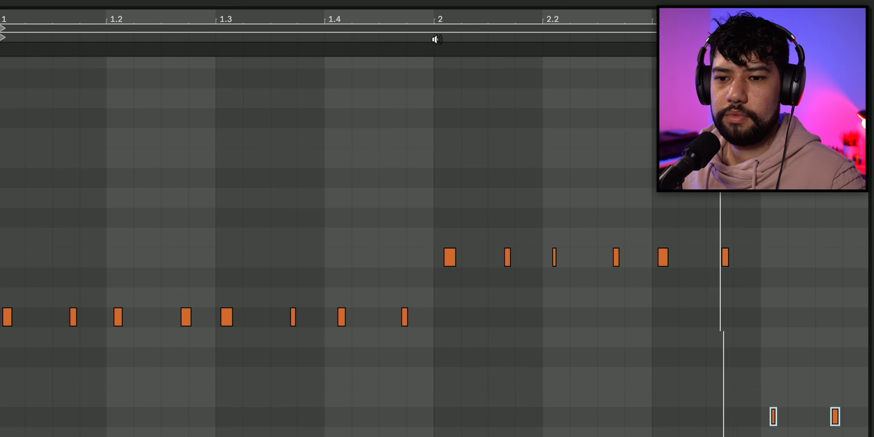
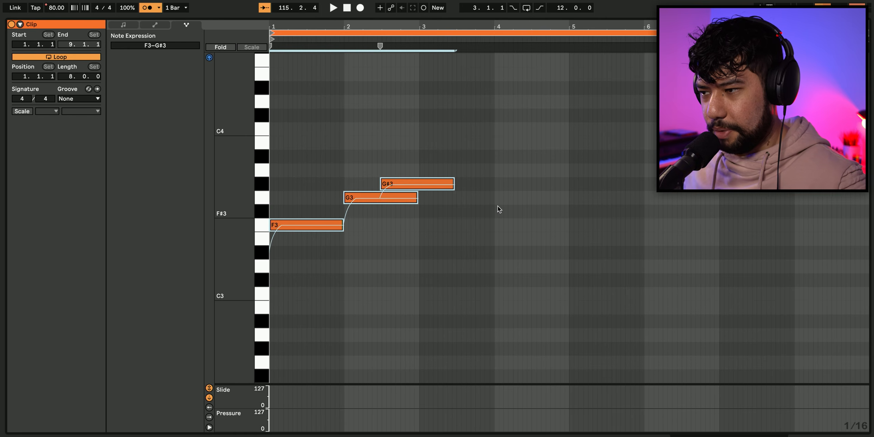
# Raise the three melody notes an octave to F4, G4 and G#4, and add F4, D#4 and C4 notes from bar 3 onward
pyautogui.scroll(-5, 497, 206)
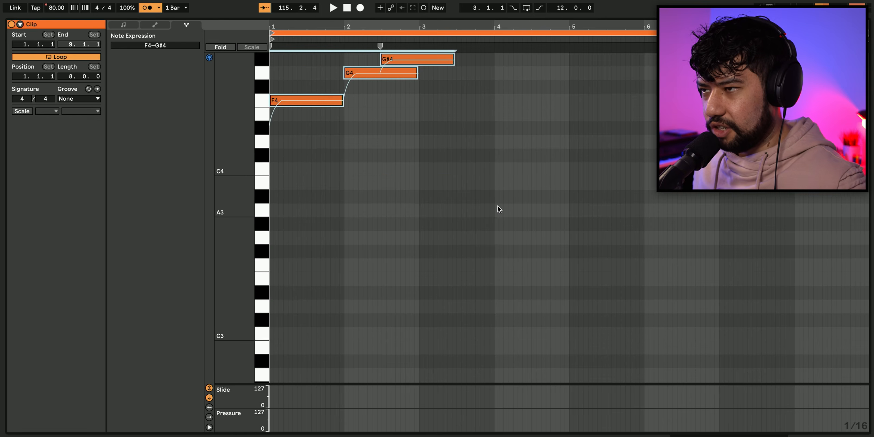
pyautogui.click(427, 99)
pyautogui.moveTo(427, 98); pyautogui.dragTo(501, 129)
pyautogui.moveTo(501, 129); pyautogui.dragTo(536, 167)
pyautogui.press('space')
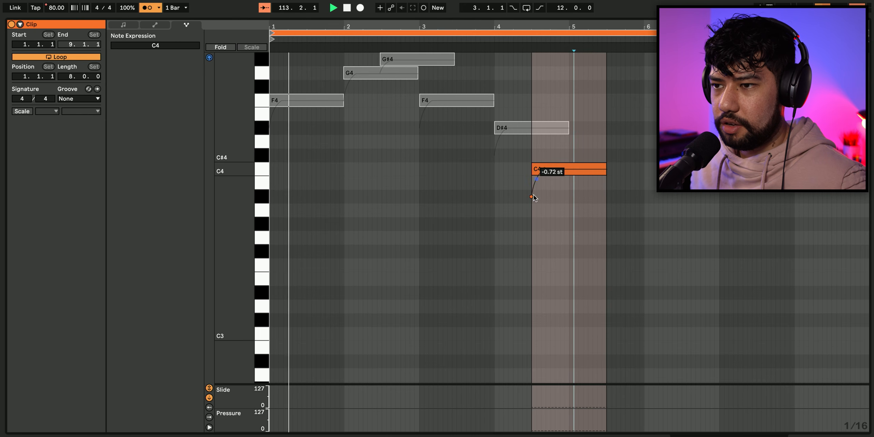
# Redraw the pitch curves so D#4 glides from F4 and C4 glides from D#4, and shorten the C4 note to end at bar 5
pyautogui.moveTo(532, 194); pyautogui.dragTo(530, 128)
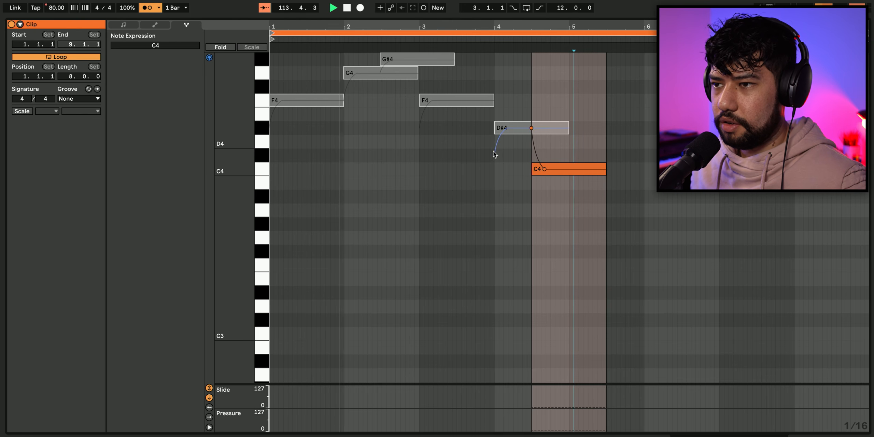
pyautogui.hotkey('ctrl', 'a')
pyautogui.moveTo(495, 154); pyautogui.dragTo(506, 98)
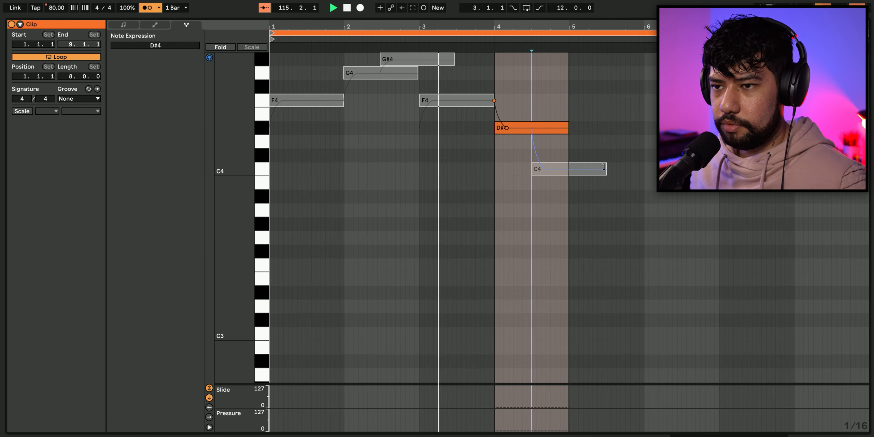
pyautogui.moveTo(605, 169); pyautogui.dragTo(567, 168)
pyautogui.hotkey('ctrl', 'a')
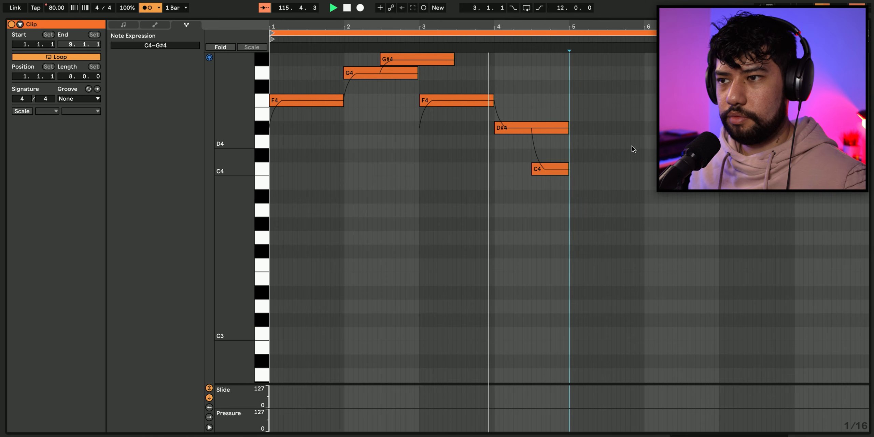
# Return to the arrangement and duplicate the first four bars of the Wurly melody from bar 113 to bars 117–121
pyautogui.hotkey('shift', 'Tab')
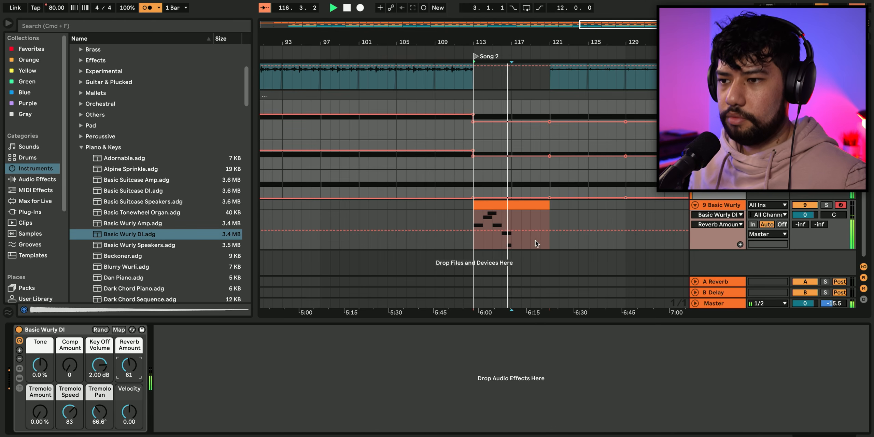
pyautogui.moveTo(511, 221); pyautogui.dragTo(483, 209)
pyautogui.press('space')
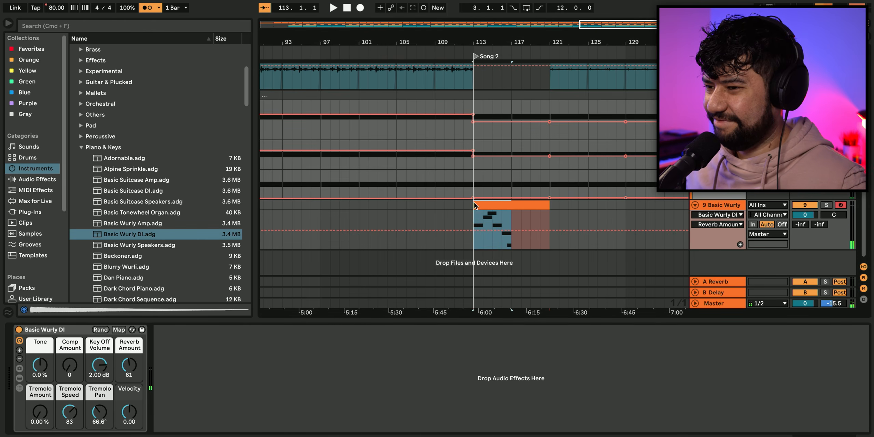
pyautogui.hotkey('ctrl', 'd')
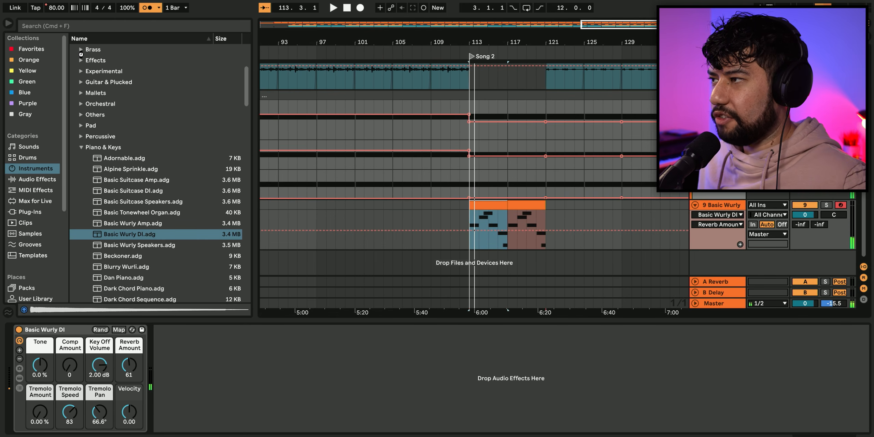
# Load Lofi-ifier.adg from the Orange collection onto the Wurly track, feed its Spectral Resonator MIDI from 9-Basic Wurly, and audition it
pyautogui.click(29, 60)
pyautogui.doubleClick(108, 49)
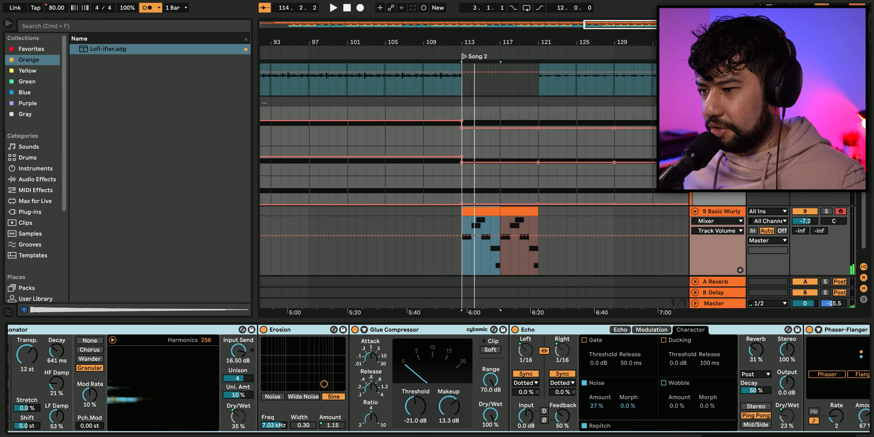
pyautogui.hscroll(-10, 443, 398)
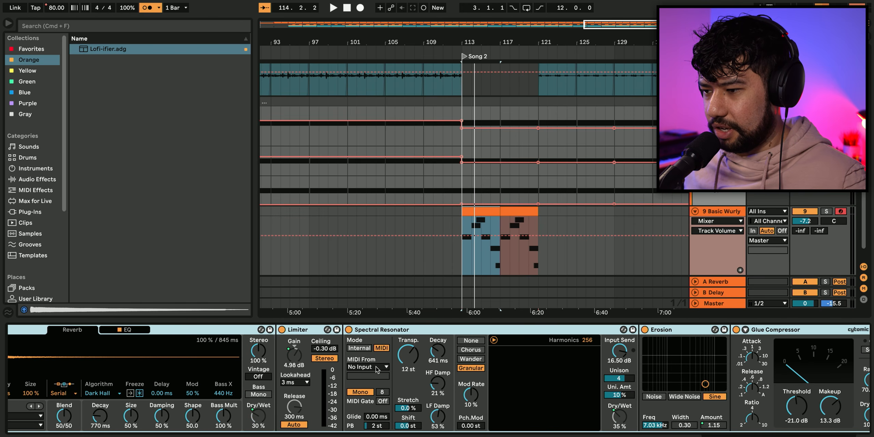
pyautogui.click(377, 369)
pyautogui.click(381, 402)
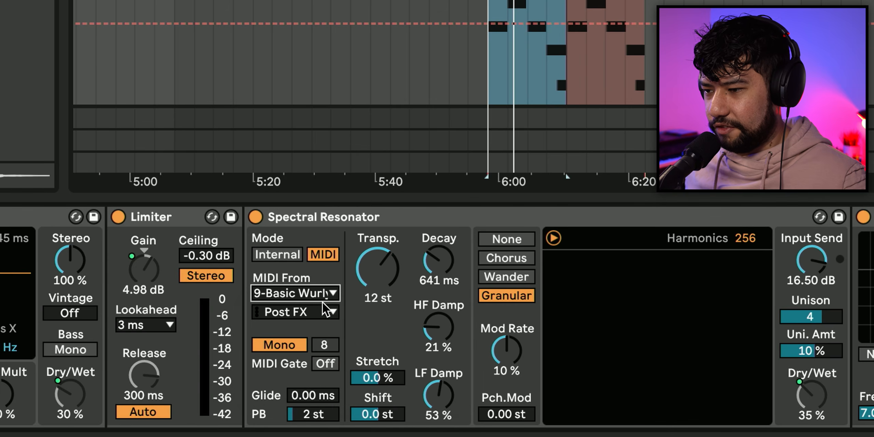
pyautogui.press('space')
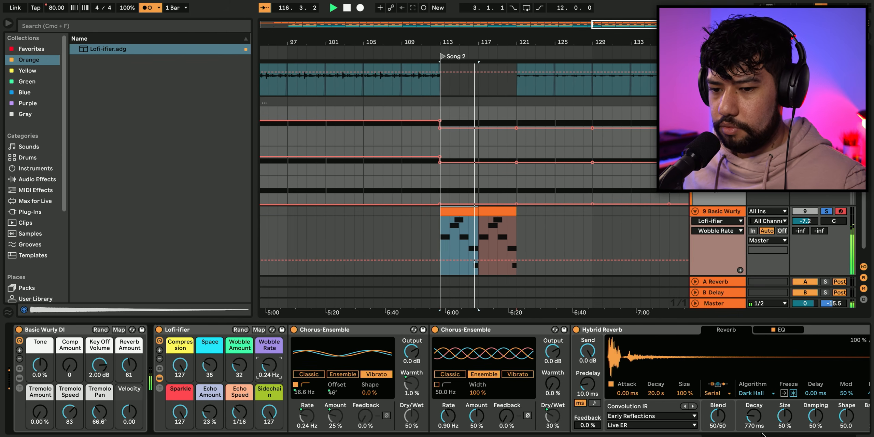
pyautogui.hscroll(10, 762, 410)
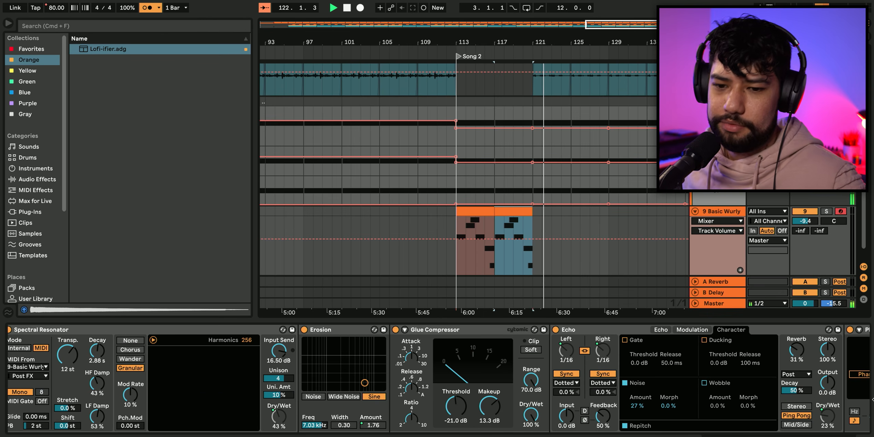
# Copy both Wurly melody clips from bar 113 to bar 129
pyautogui.press('super+alt+l')
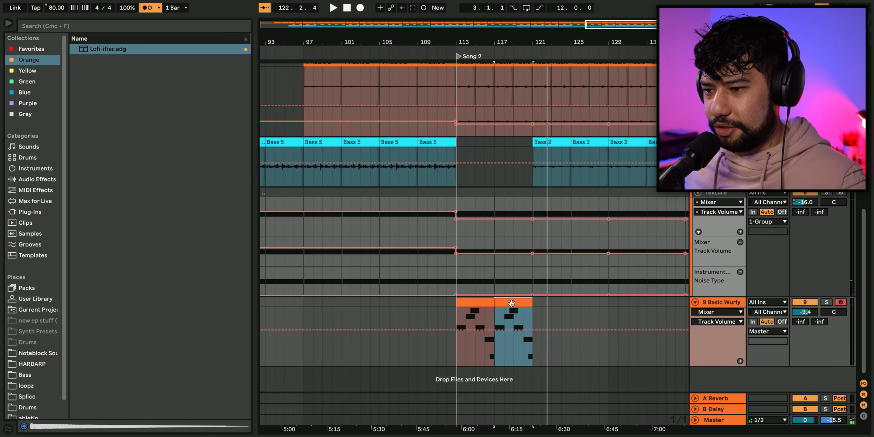
pyautogui.keyDown('shift'); pyautogui.click(476, 302); pyautogui.keyUp('shift')
pyautogui.moveTo(475, 303); pyautogui.dragTo(628, 316)
pyautogui.scroll(-1, 574, 303)
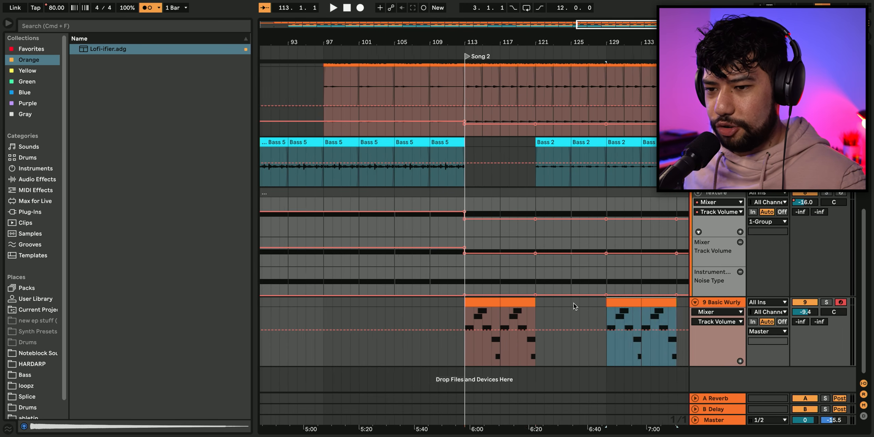
pyautogui.scroll(-2, 574, 303)
pyautogui.rightClick(638, 302)
pyautogui.click(743, 390)
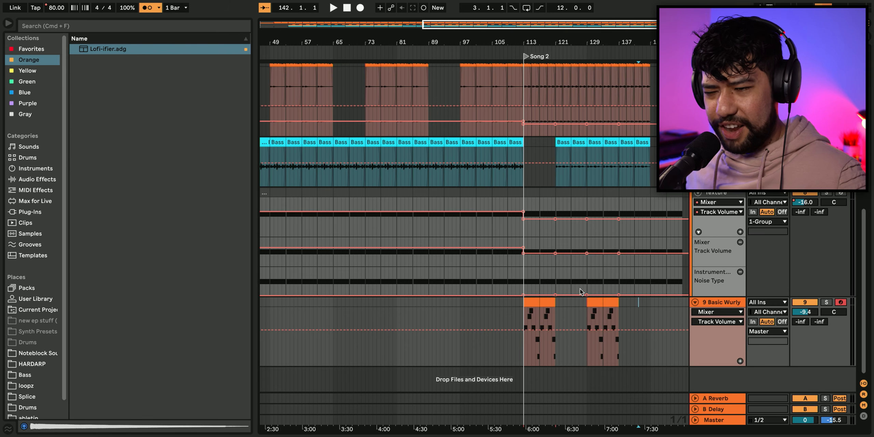
# Play the copied melody from bar 129 and set the Wurly track's volume to -12.5 dB
pyautogui.hscroll(2, 588, 296)
pyautogui.press('space')
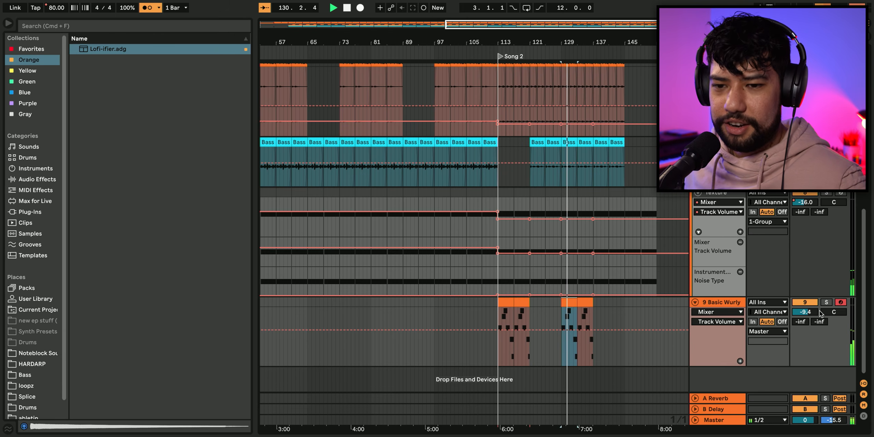
pyautogui.moveTo(807, 319); pyautogui.dragTo(810, 325)
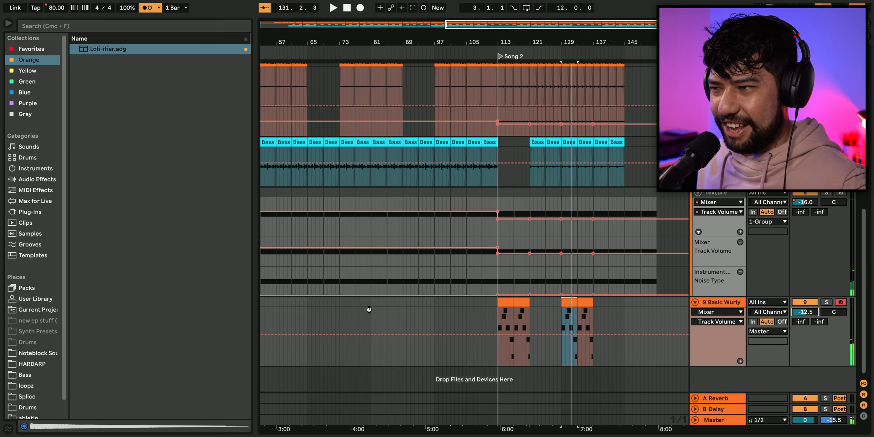
# Play the first song from bar 74
pyautogui.click(344, 305)
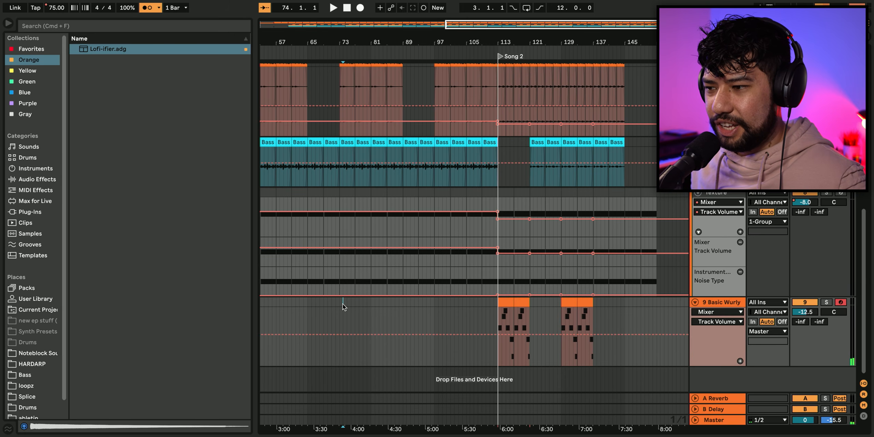
pyautogui.press('space')
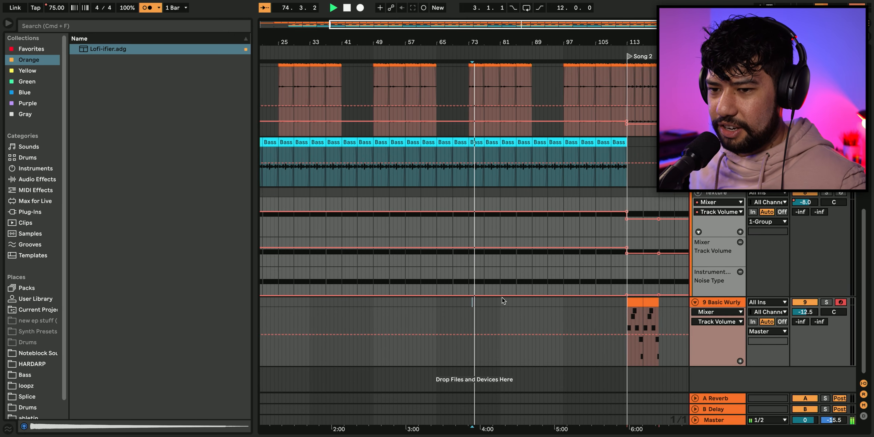
pyautogui.press('w')
pyautogui.press('space')
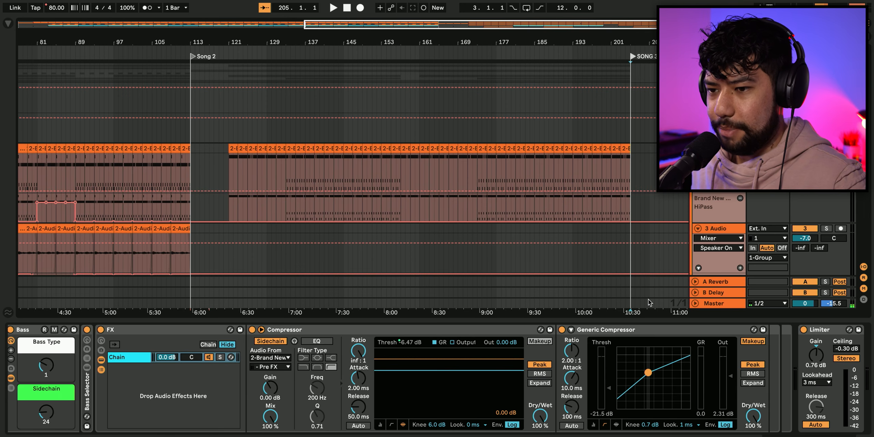
# Switch to the sample library, browse the recently added samples, and place ASO_tonal_loop_dulcitone_03_116_Dmaj.wav on a new audio track at bar 205
pyautogui.scroll(-2, 580, 257)
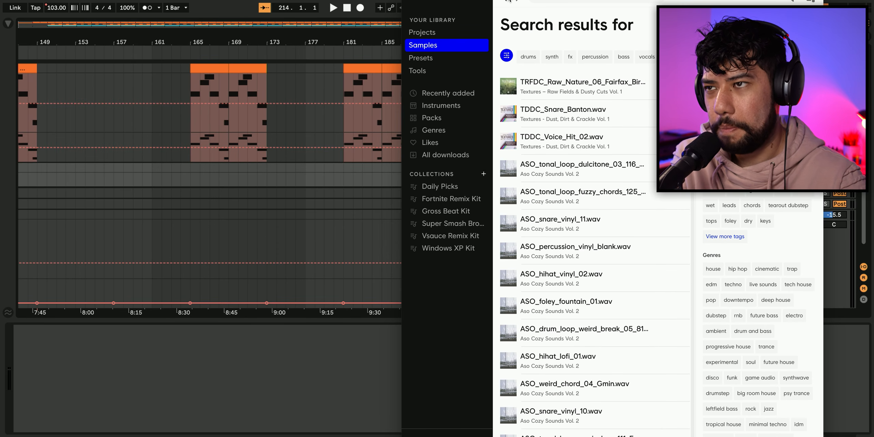
pyautogui.click(508, 1)
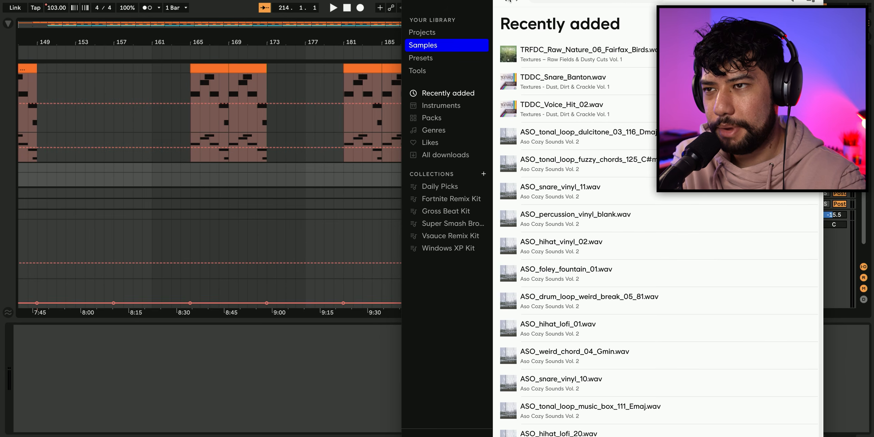
pyautogui.scroll(-5, 632, 132)
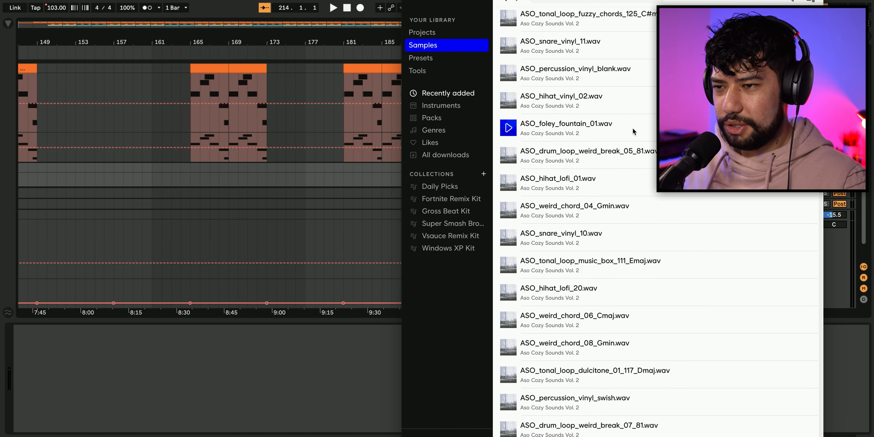
pyautogui.scroll(-6, 632, 124)
pyautogui.scroll(11, 632, 124)
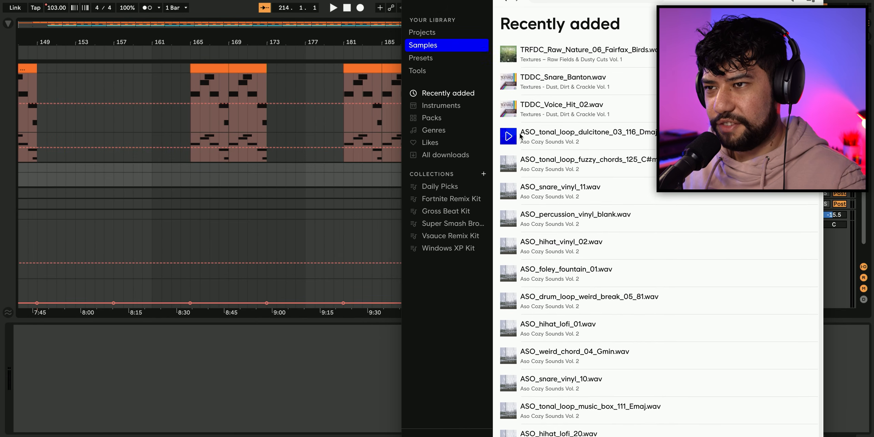
pyautogui.scroll(-5, 521, 136)
pyautogui.scroll(1, 520, 136)
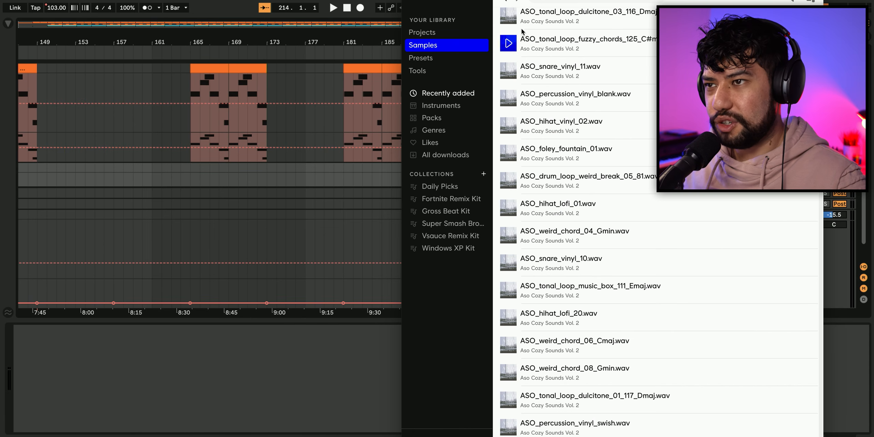
pyautogui.click(513, 17)
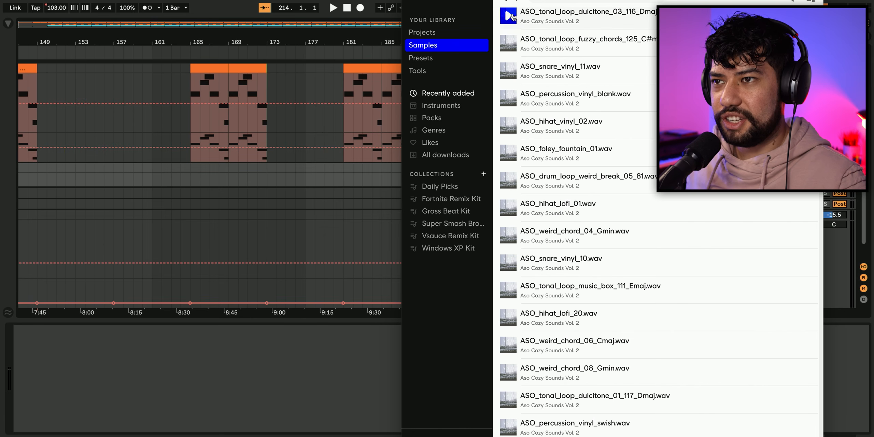
pyautogui.moveTo(513, 16); pyautogui.dragTo(459, 164)
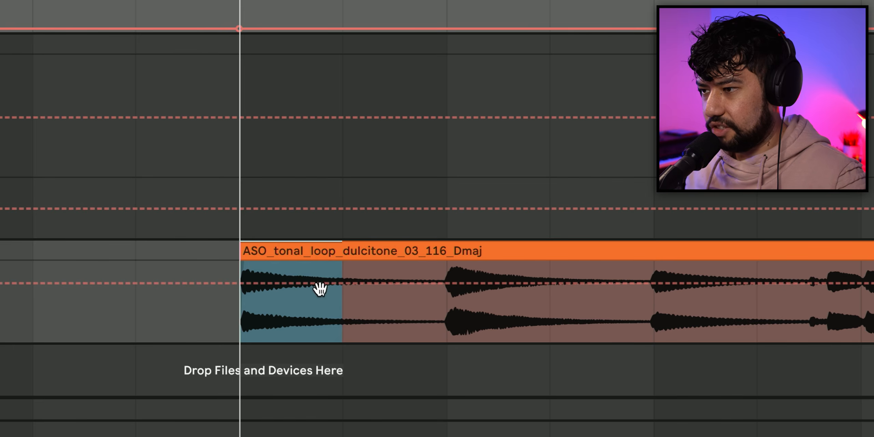
# Reverse the first half of each of the dulcitone loop's first four bars, from bar 205 to 209
pyautogui.press('r')
pyautogui.click(246, 315)
pyautogui.press('space')
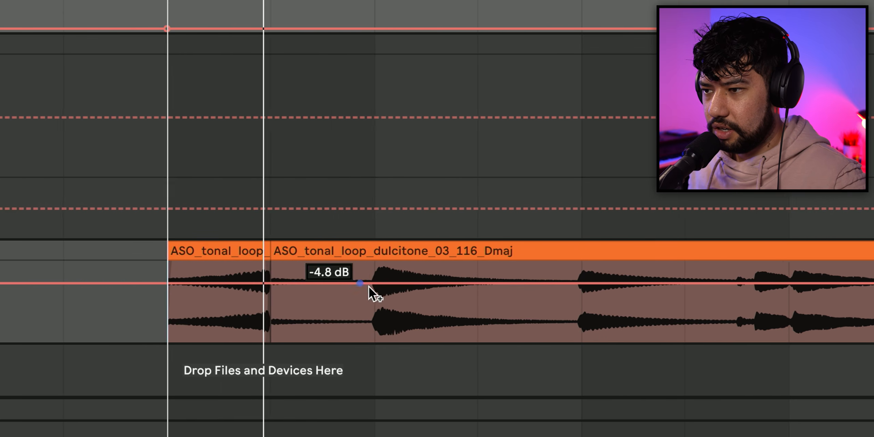
pyautogui.moveTo(343, 316); pyautogui.dragTo(202, 253)
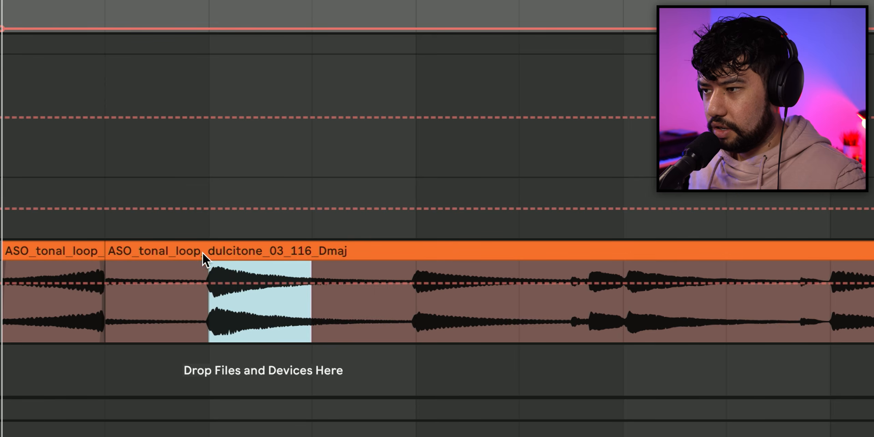
pyautogui.press('super+e')
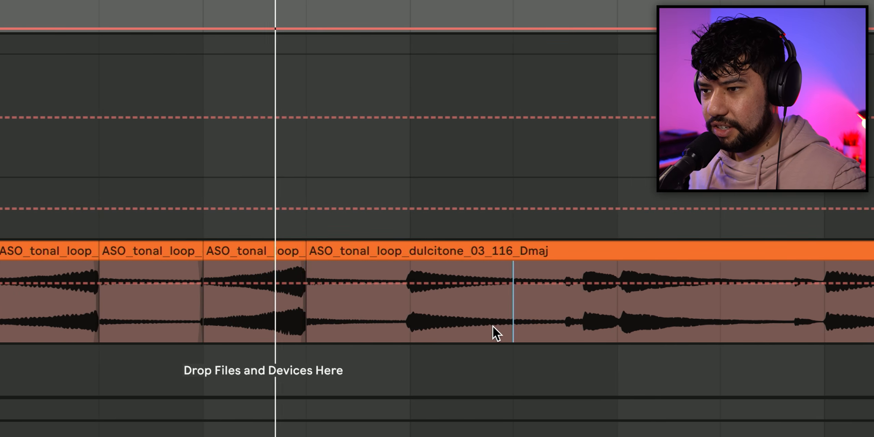
pyautogui.moveTo(494, 332); pyautogui.dragTo(381, 265)
pyautogui.press('r')
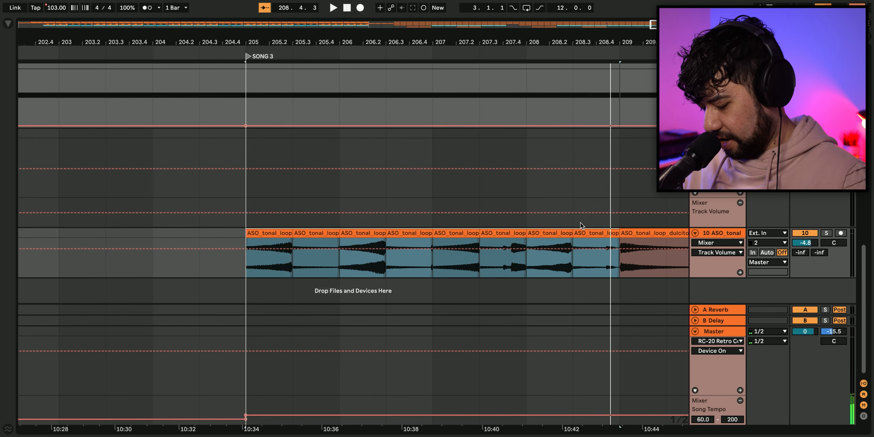
# Consolidate the four dulcitone bars into one clip and transpose it by 7 semitones
pyautogui.press('super+j')
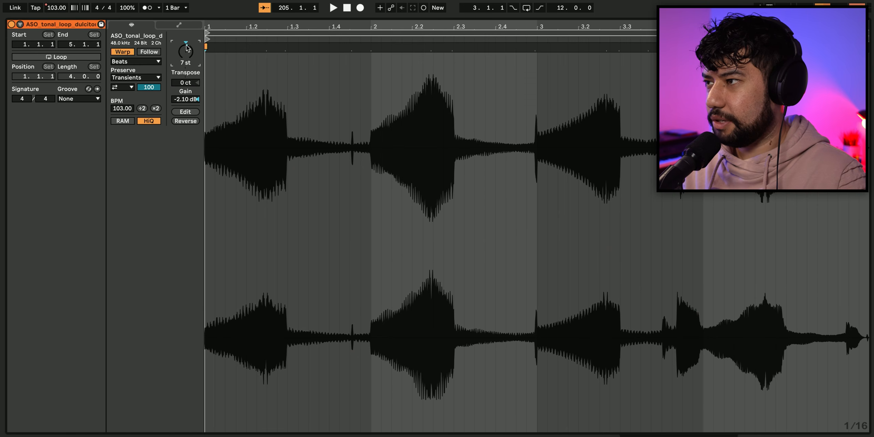
pyautogui.press('space')
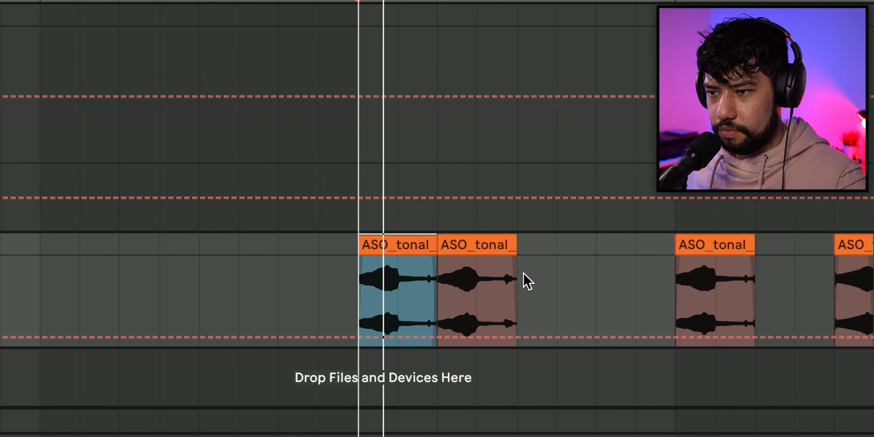
# Duplicate the first two dulcitone clips into the gap after them, and duplicate the resulting four-clip block
pyautogui.moveTo(515, 273); pyautogui.dragTo(357, 245)
pyautogui.hotkey('ctrl', 'd')
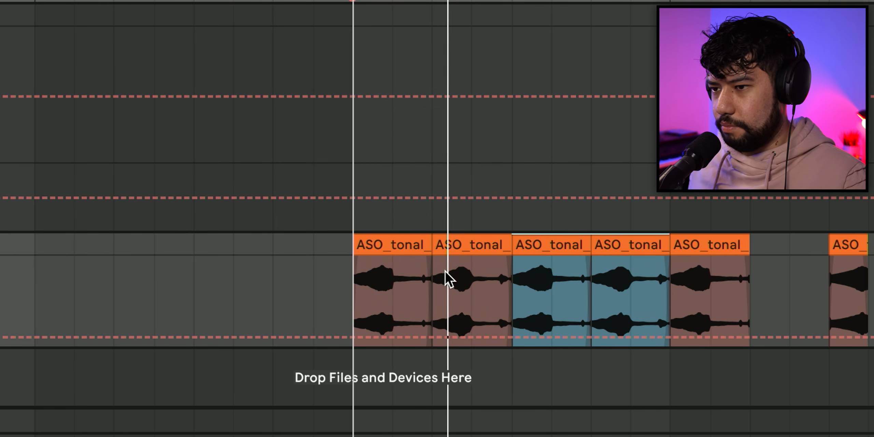
pyautogui.keyDown('shift'); pyautogui.click(392, 242); pyautogui.keyUp('shift')
pyautogui.hotkey('ctrl', 'd')
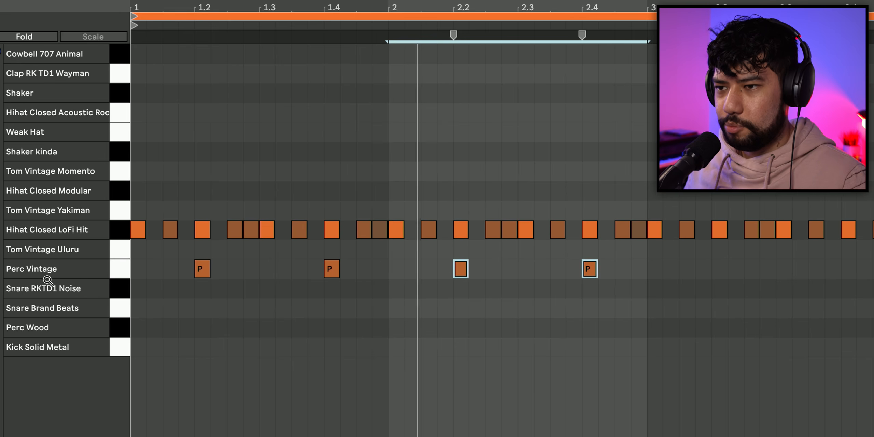
# Repeat the Perc Vintage hits on beats 2 and 4 bar by bar from bar 3 through bar 6
pyautogui.hotkey('ctrl', 'd')
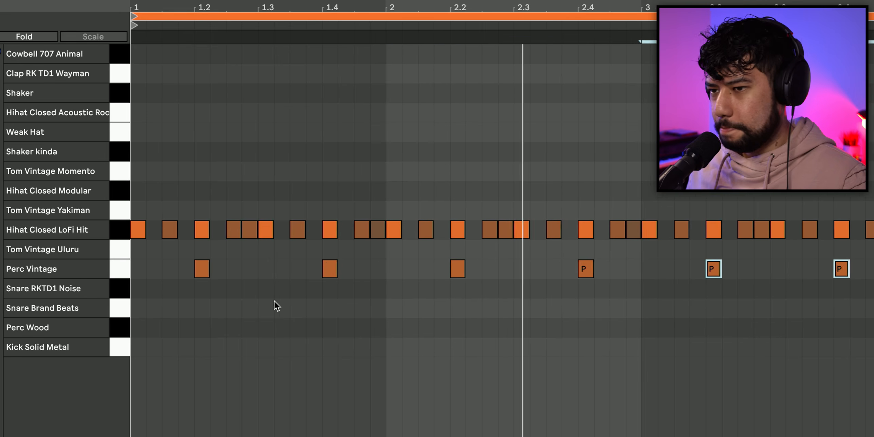
pyautogui.press('-')
pyautogui.hotkey('ctrl', 'd')
pyautogui.hotkey('ctrl', 'd')
pyautogui.hotkey('ctrl', 'd')
pyautogui.hotkey('ctrl', 'd')
pyautogui.hotkey('ctrl', 'd')
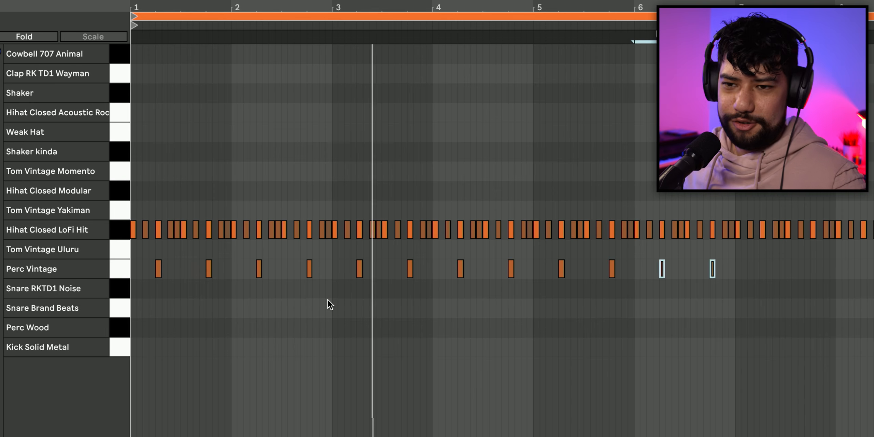
# Add Kick Solid Metal hits at 1 and 1.3.2 in the drum clip and select them with the full first bar
pyautogui.scroll(3, 173, 321)
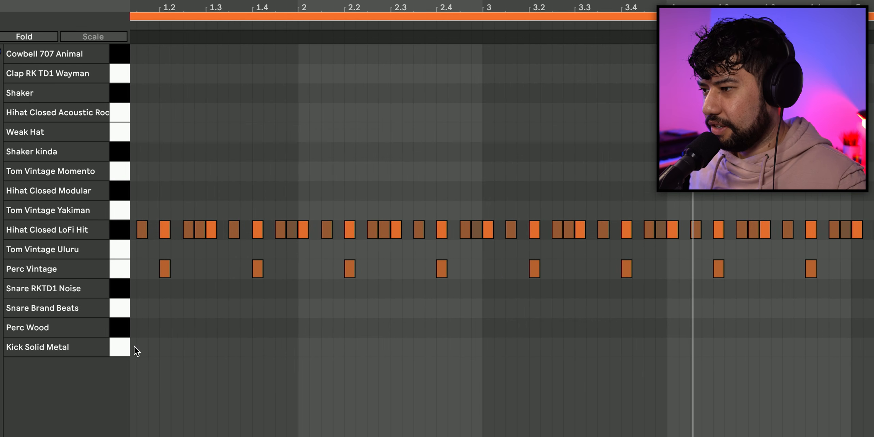
pyautogui.hscroll(-2, 140, 349)
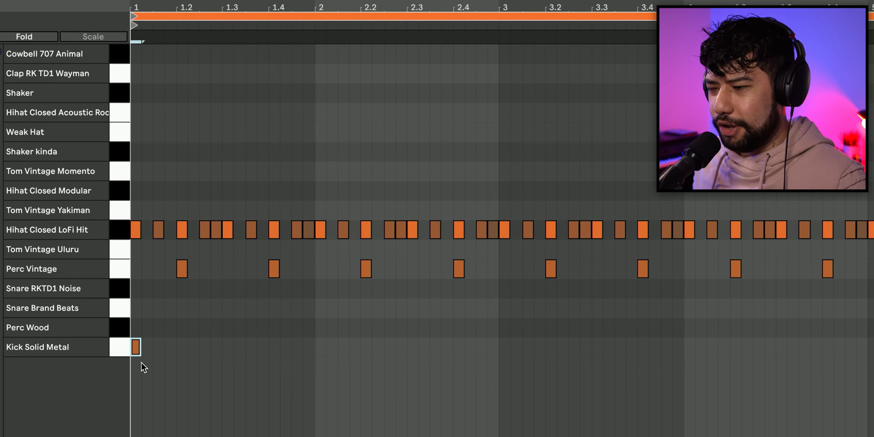
pyautogui.moveTo(378, 347); pyautogui.dragTo(55, 347)
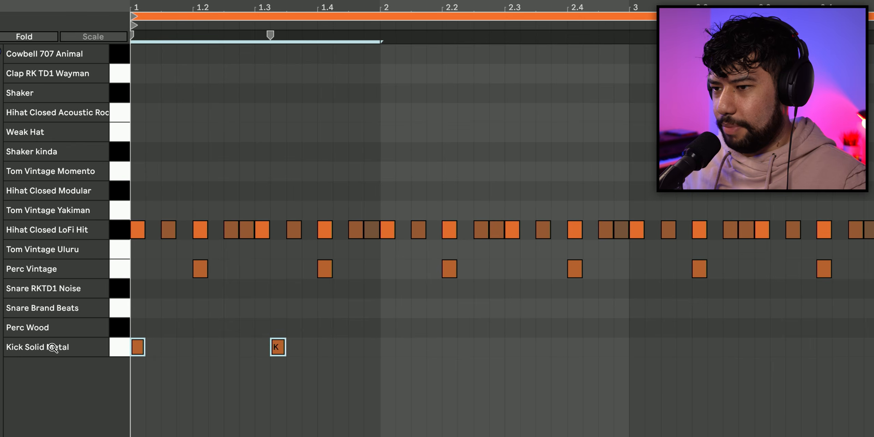
# Repeat the first bar's two Kick Solid Metal hits bar by bar through the end of the eight-bar drum clip
pyautogui.hotkey('ctrl', 'd')
pyautogui.hotkey('ctrl', 'd')
pyautogui.hotkey('ctrl', 'd')
pyautogui.hotkey('ctrl', 'd')
pyautogui.scroll(-3, 274, 361)
pyautogui.hotkey('ctrl', 'd')
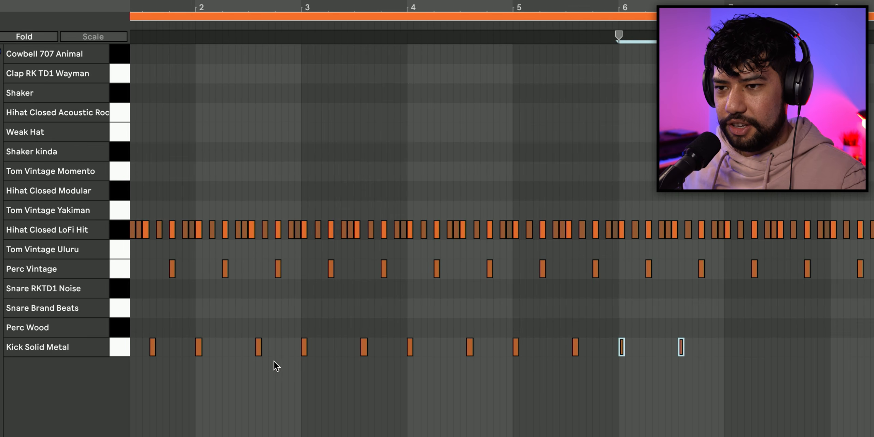
pyautogui.hscroll(-3, 273, 361)
pyautogui.hotkey('ctrl', 'd')
pyautogui.press('space')
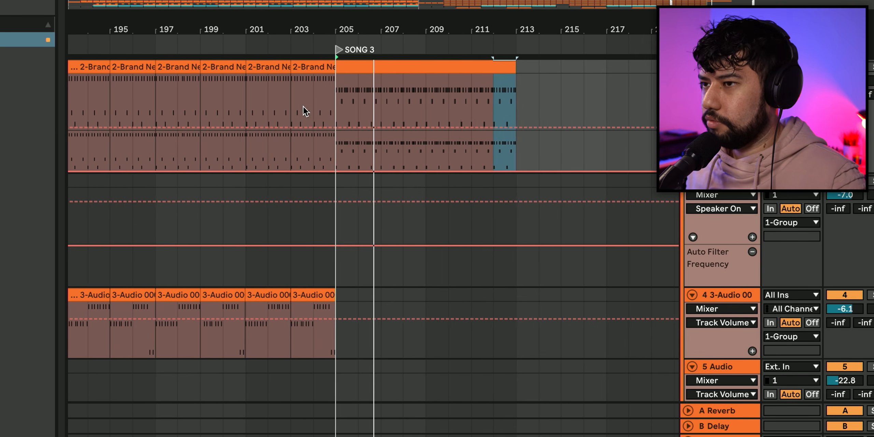
# Switch to the sample library and bring ASO_simpler_sine_01_C.wav onto a new audio track beneath the dulcitone loop, starting at bar 205
pyautogui.click(366, 67)
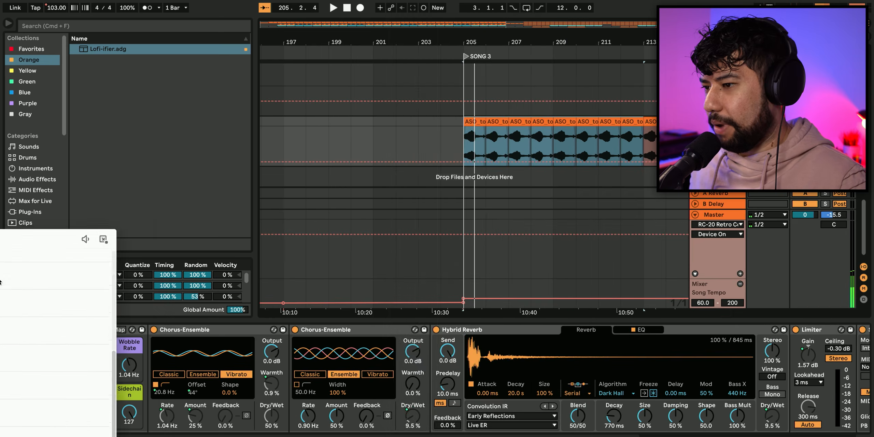
pyautogui.click(83, 274)
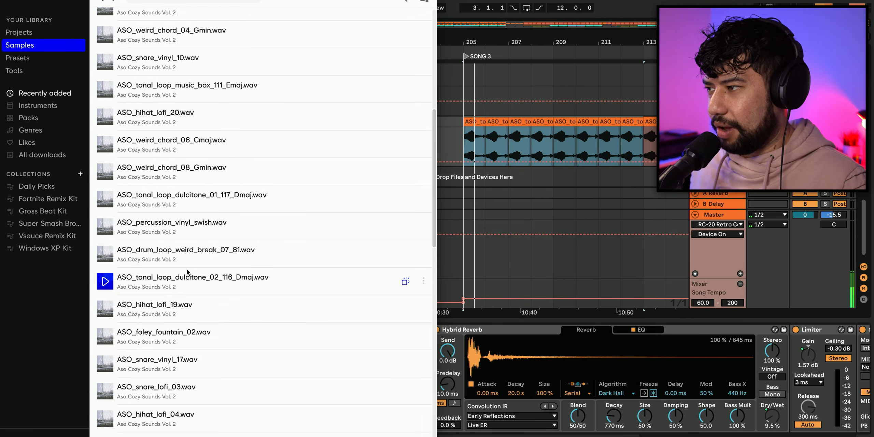
pyautogui.scroll(1, 212, 197)
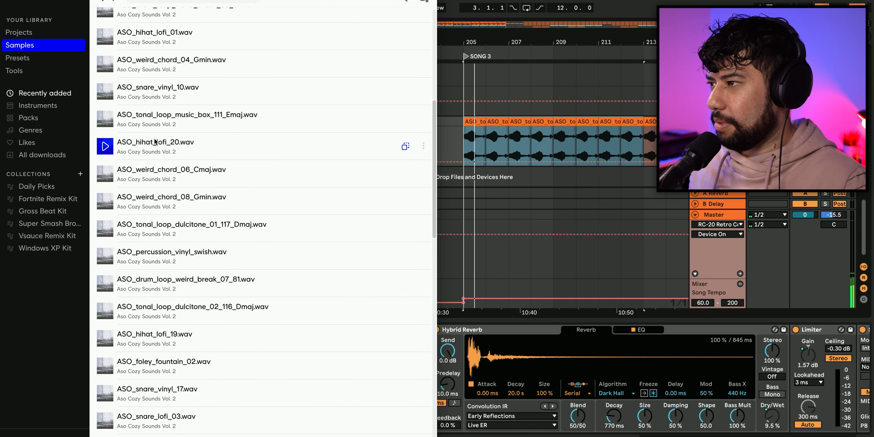
pyautogui.scroll(-14, 150, 144)
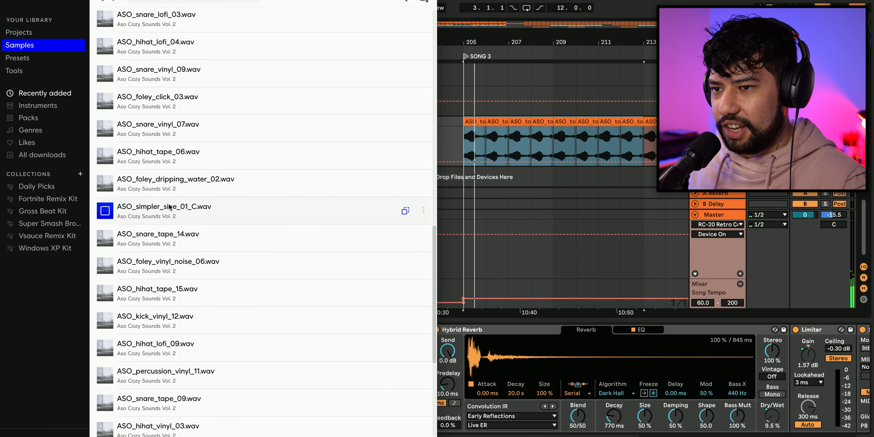
pyautogui.moveTo(169, 207); pyautogui.dragTo(509, 172)
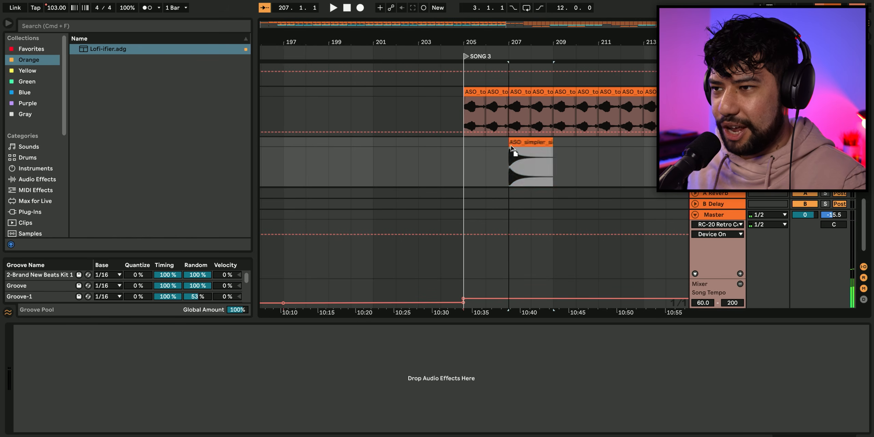
pyautogui.moveTo(512, 145); pyautogui.dragTo(466, 146)
# Select the first two one-bar sine clips from bar 205 and duplicate them four times beneath the dulcitone loop
pyautogui.scroll(3, 574, 144)
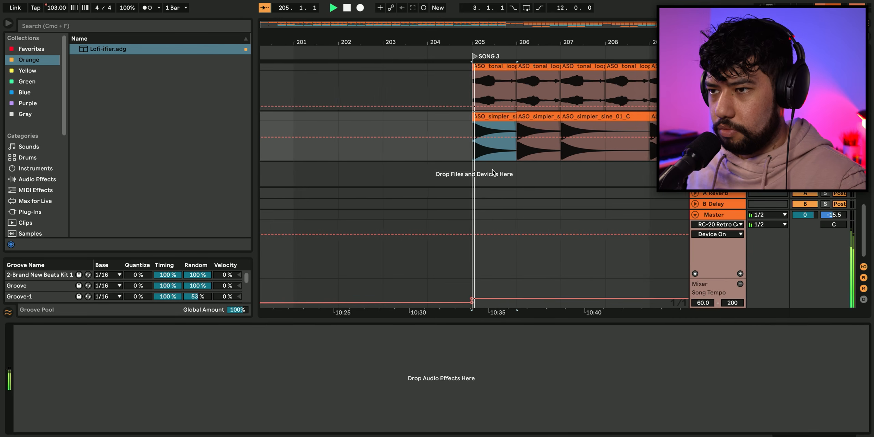
pyautogui.keyDown('shift'); pyautogui.click(523, 117); pyautogui.keyUp('shift')
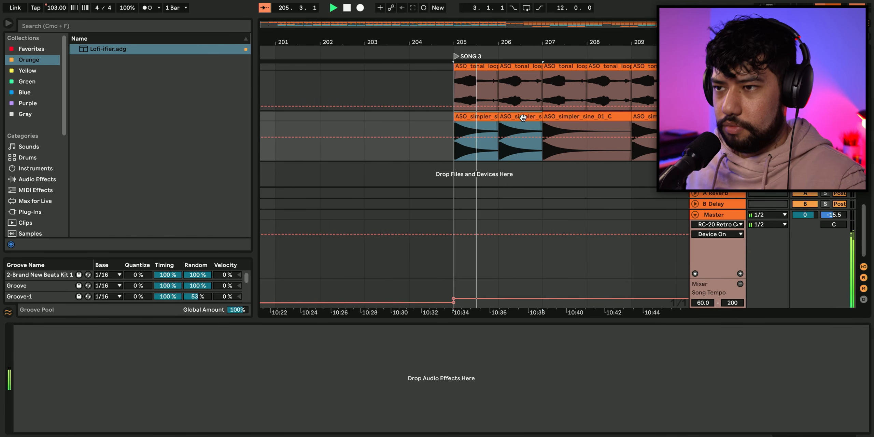
pyautogui.press('super+d')
pyautogui.scroll(-3, 514, 126)
pyautogui.scroll(-2, 476, 129)
pyautogui.press('super+d')
pyautogui.scroll(-3, 474, 129)
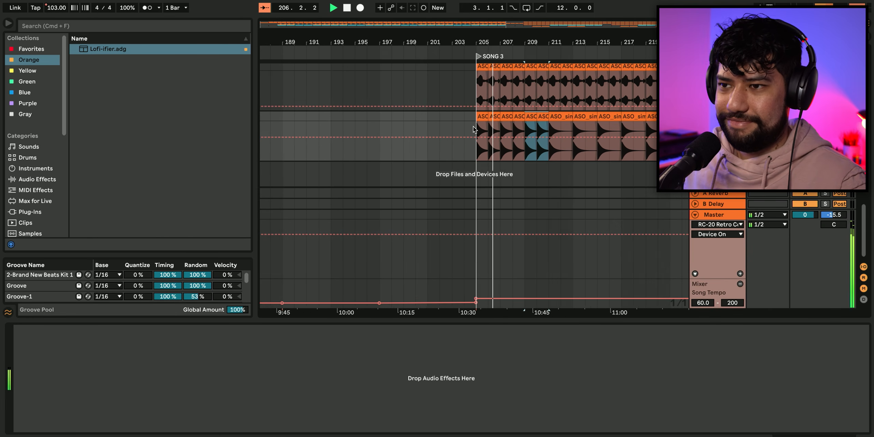
pyautogui.press('super+d')
pyautogui.scroll(-3, 484, 130)
pyautogui.press('super+d')
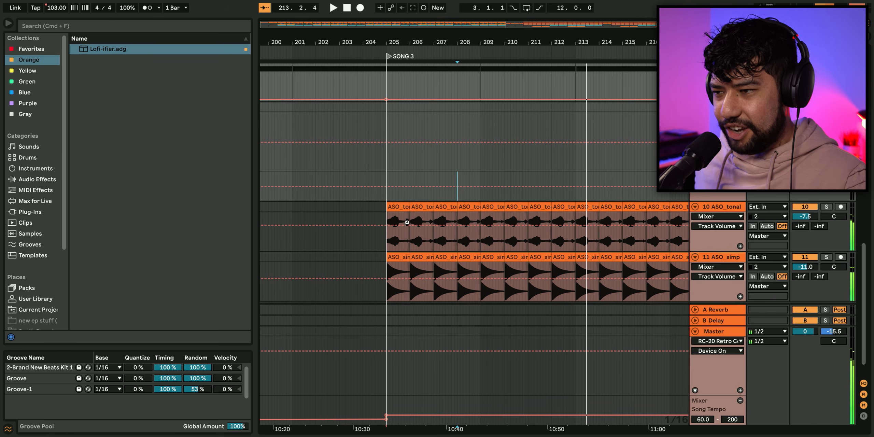
# Find the short hit at 206.4.3 in the dulcitone loop and move it to the start of bar 205 on a new audio track
pyautogui.scroll(10, 403, 216)
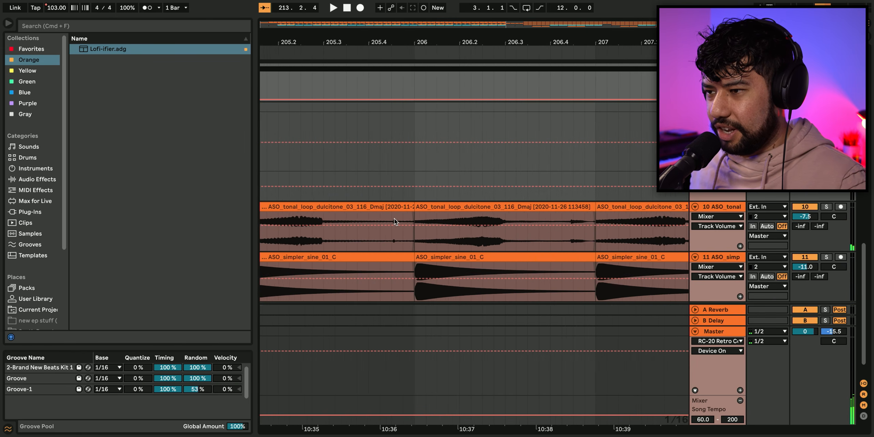
pyautogui.moveTo(392, 220); pyautogui.dragTo(423, 222)
pyautogui.press('space')
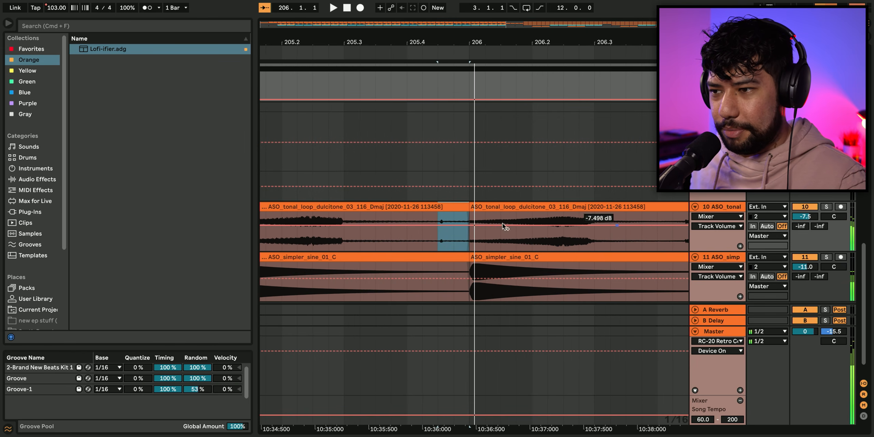
pyautogui.scroll(-5, 524, 225)
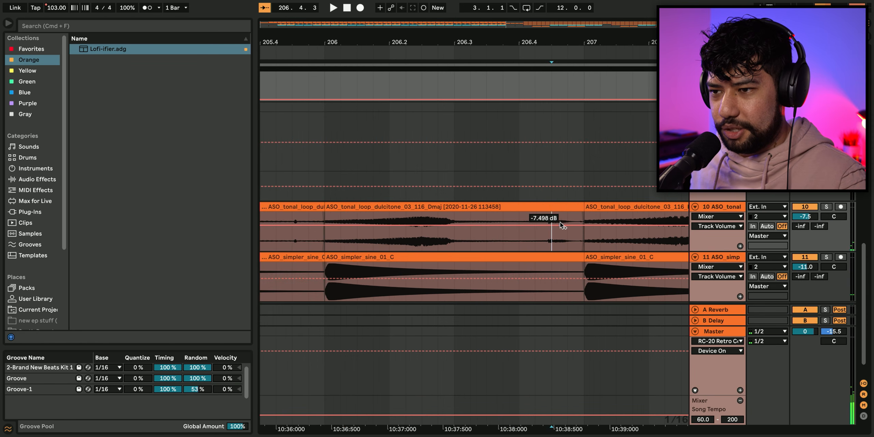
pyautogui.scroll(4, 560, 221)
pyautogui.rightClick(470, 188)
pyautogui.click(560, 325)
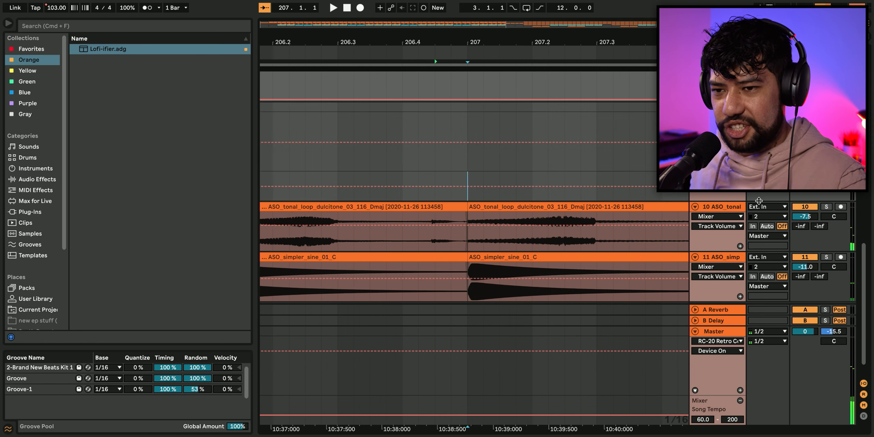
pyautogui.click(730, 209)
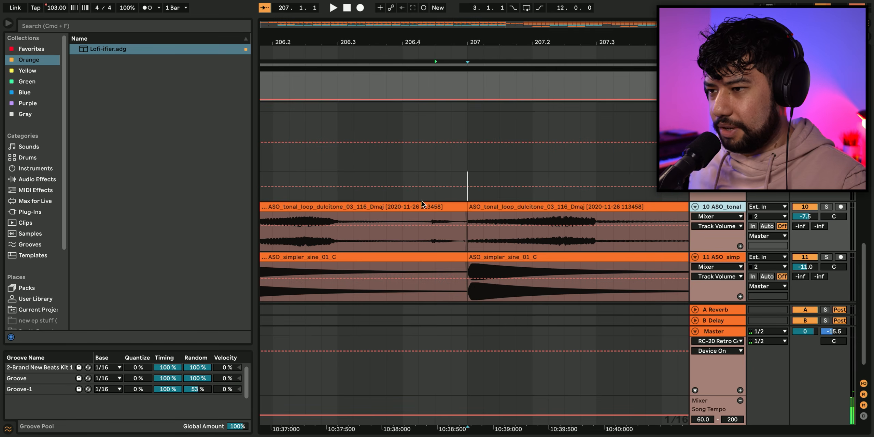
pyautogui.press('super+t')
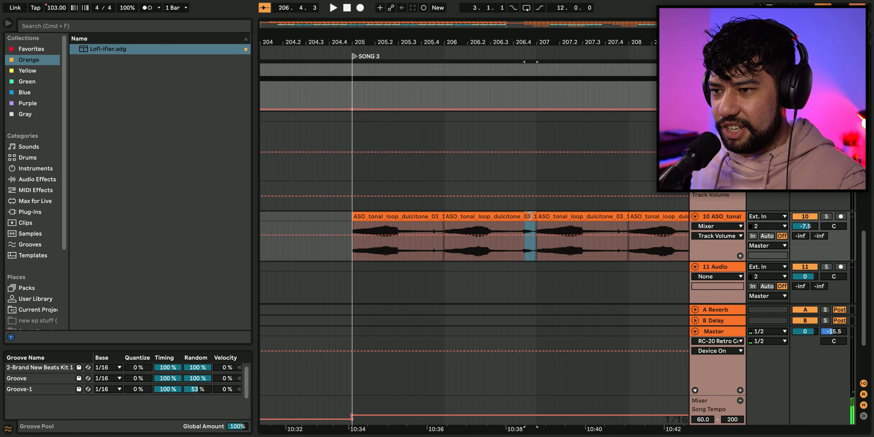
pyautogui.moveTo(530, 216); pyautogui.dragTo(357, 278)
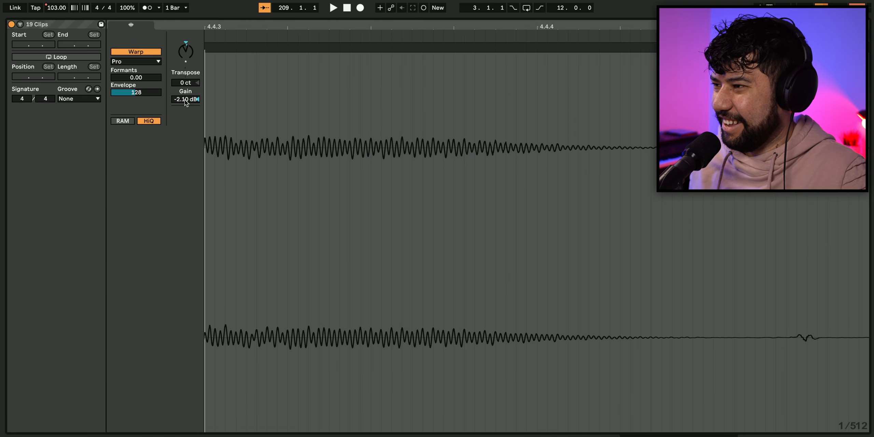
# Raise the clip gain of all 19 chopped dulcitone hit clips while listening to the result
pyautogui.press('space')
pyautogui.moveTo(190, 88); pyautogui.dragTo(200, 37)
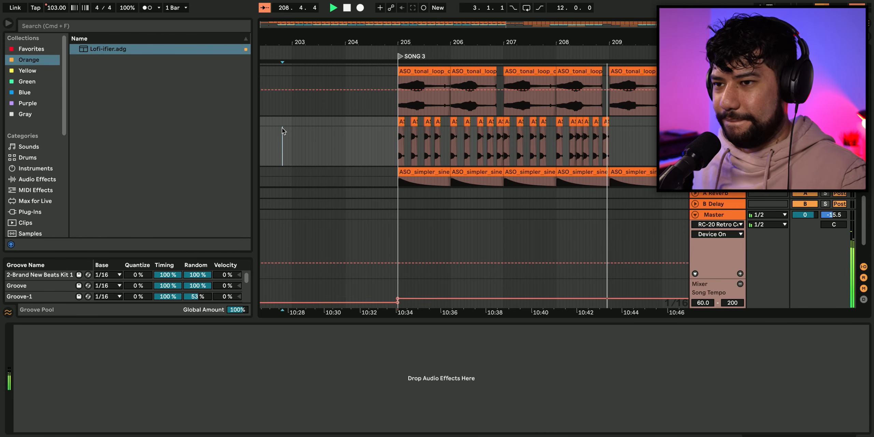
pyautogui.press('space')
# Set the grid to 1 Bar and duplicate the chopped hits of bars 205 to 209 into the next four bars
pyautogui.rightClick(653, 138)
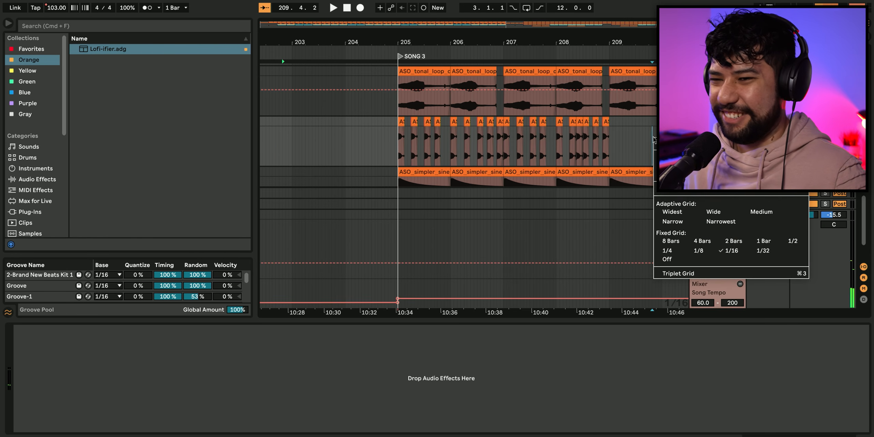
pyautogui.click(763, 241)
pyautogui.moveTo(610, 129); pyautogui.dragTo(407, 123)
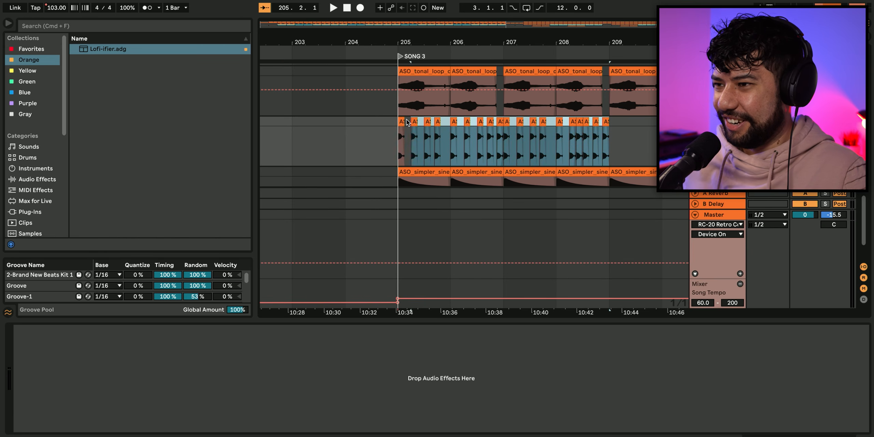
pyautogui.press('super+d')
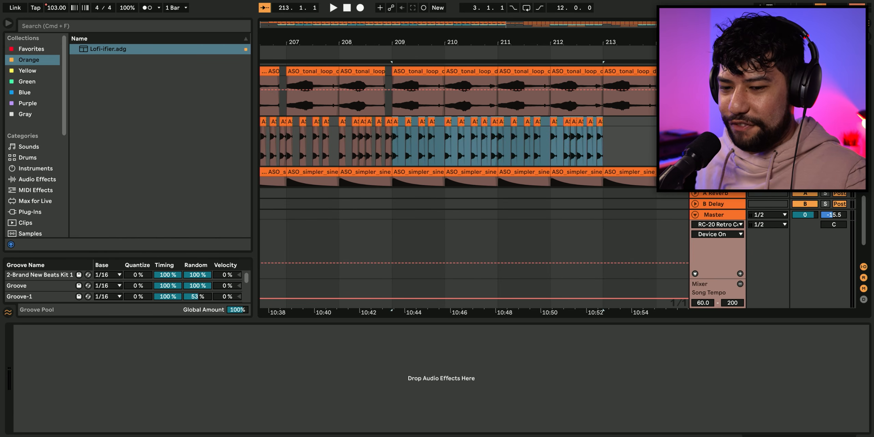
# Show the EQ & Filters group of the audio effects
pyautogui.click(47, 180)
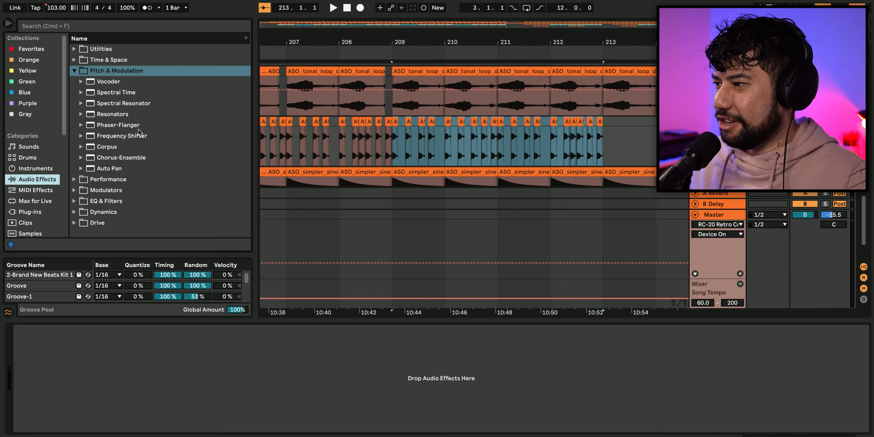
pyautogui.click(77, 201)
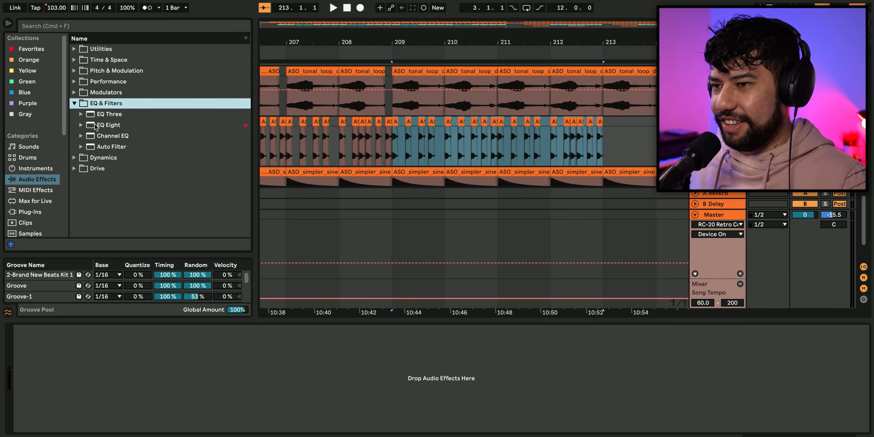
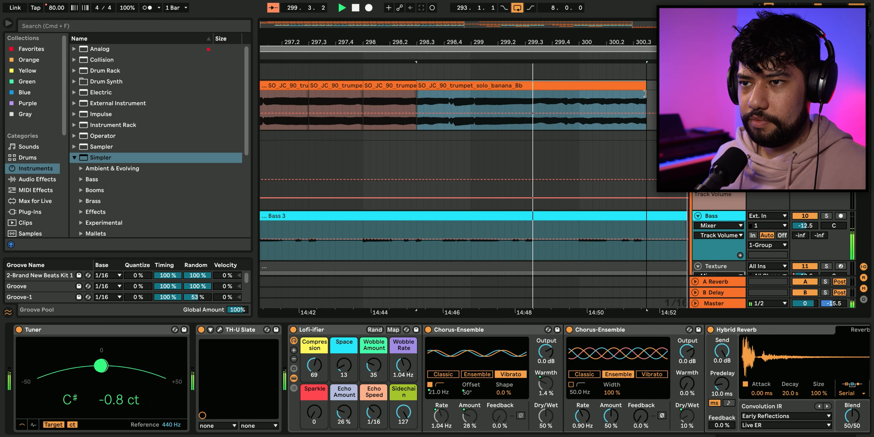
# Extend the end of the last trumpet_solo_banana_Bb clip to bar 301
pyautogui.moveTo(645, 94); pyautogui.dragTo(673, 93)
pyautogui.scroll(-3, 669, 93)
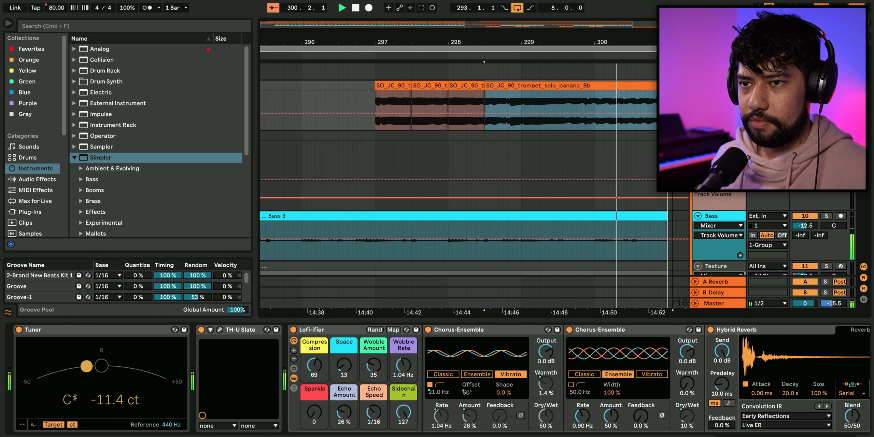
pyautogui.scroll(-2, 638, 108)
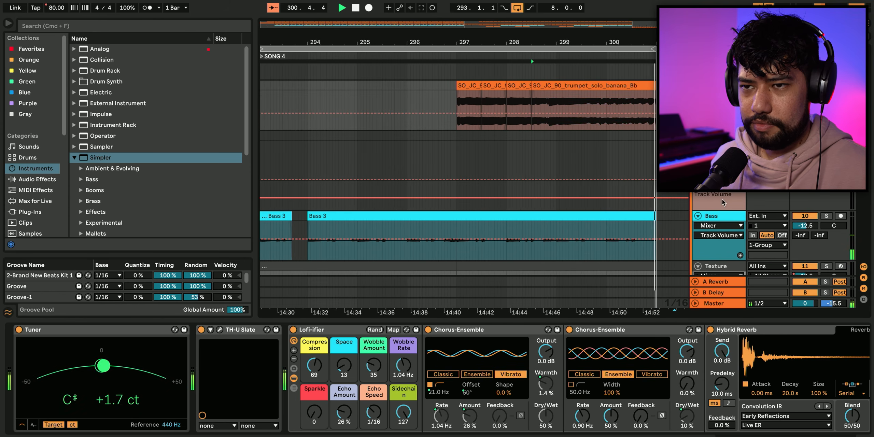
# Hide the automation lanes, fade out the last trumpet clip toward bar 301, and play the section from just before bar 297
pyautogui.press('a')
pyautogui.press('space')
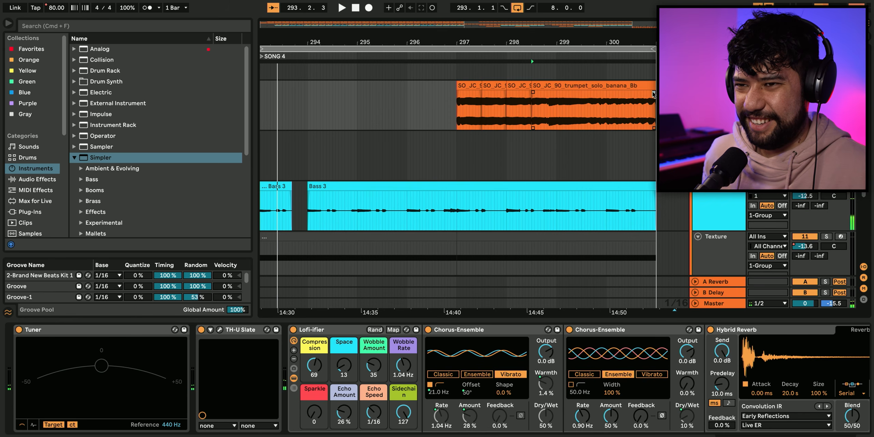
pyautogui.click(445, 105)
pyautogui.press('space')
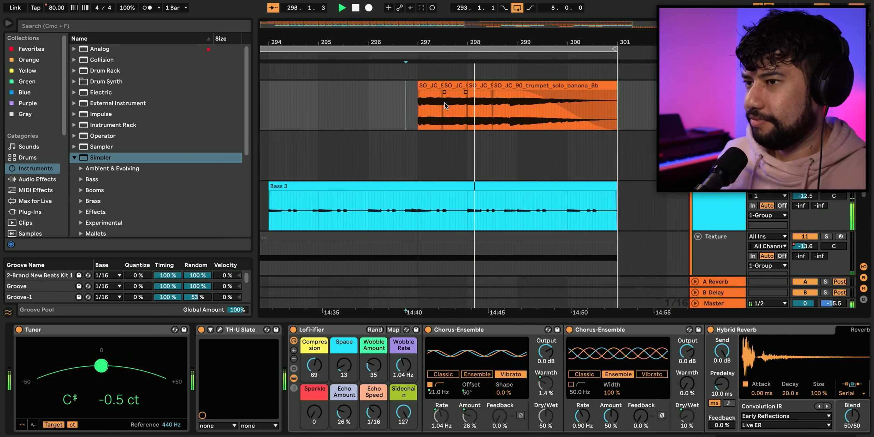
pyautogui.press('+')
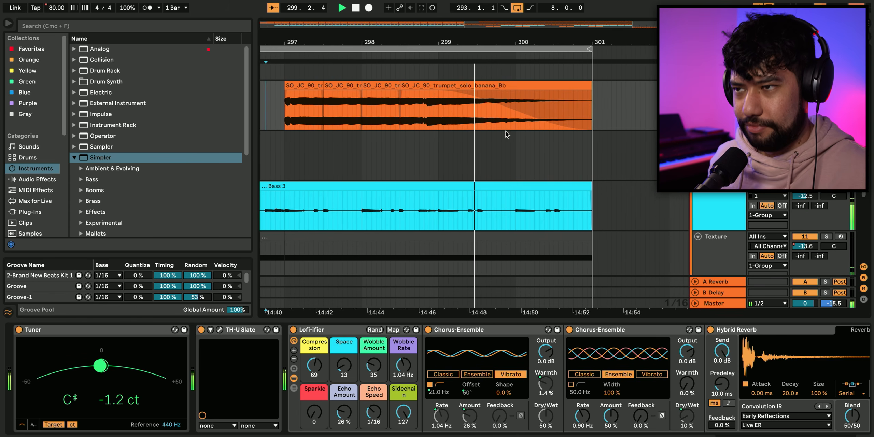
# Stop playback and duplicate the trumpet track with all four of its clips
pyautogui.press('-')
pyautogui.click(459, 84)
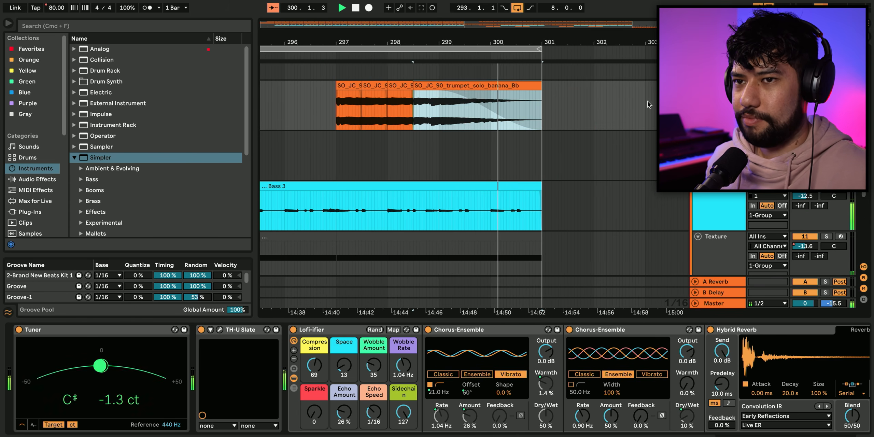
pyautogui.press('space')
pyautogui.press('super+d')
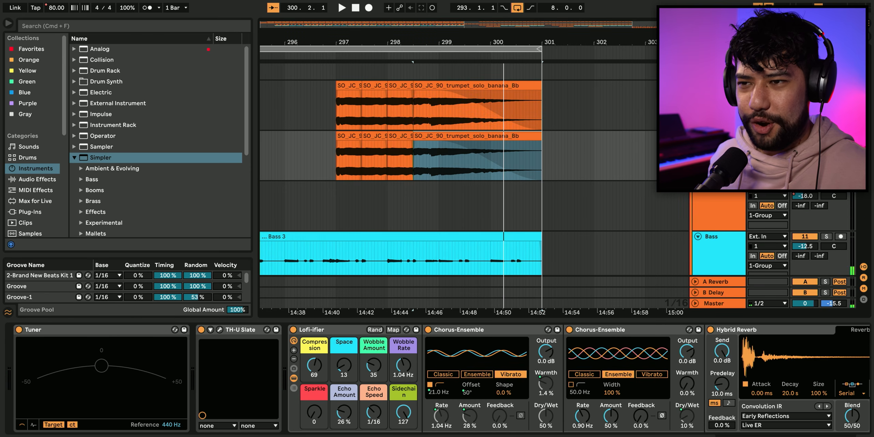
# Select all four clips on the duplicated trumpet track
pyautogui.click(466, 138)
pyautogui.keyDown('shift'); pyautogui.click(356, 139); pyautogui.keyUp('shift')
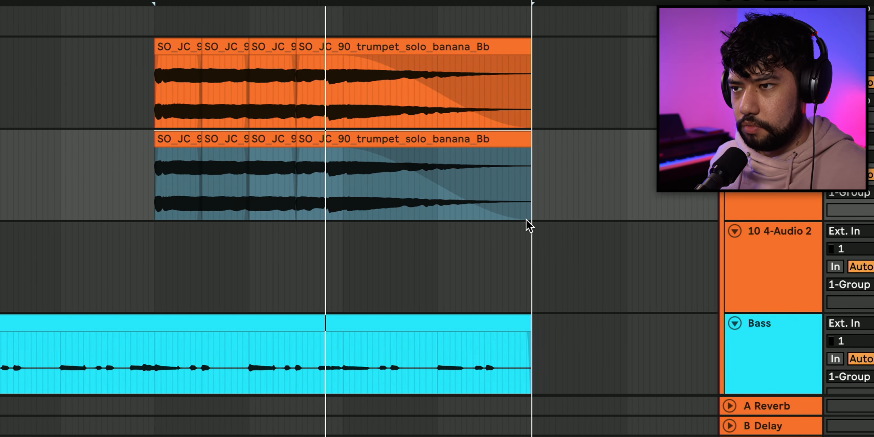
pyautogui.rightClick(550, 170)
pyautogui.click(737, 353)
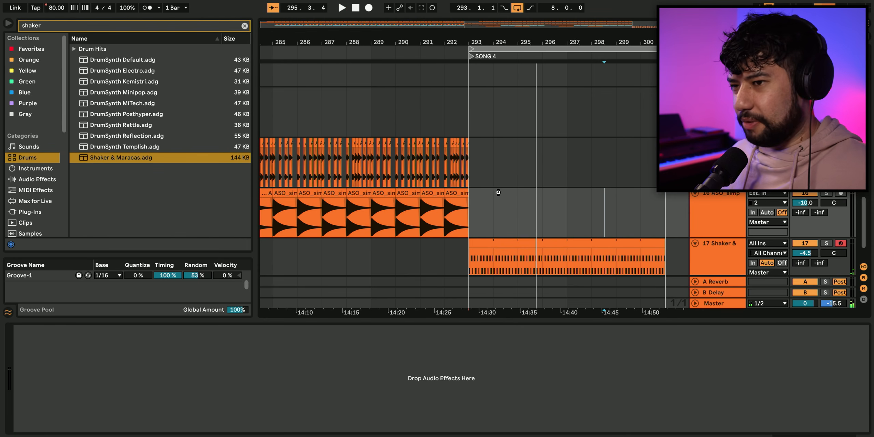
# Clear the shaker search from the instrument browser and load Operator onto a new track below the Shaker & Maracas track
pyautogui.scroll(-3, 502, 183)
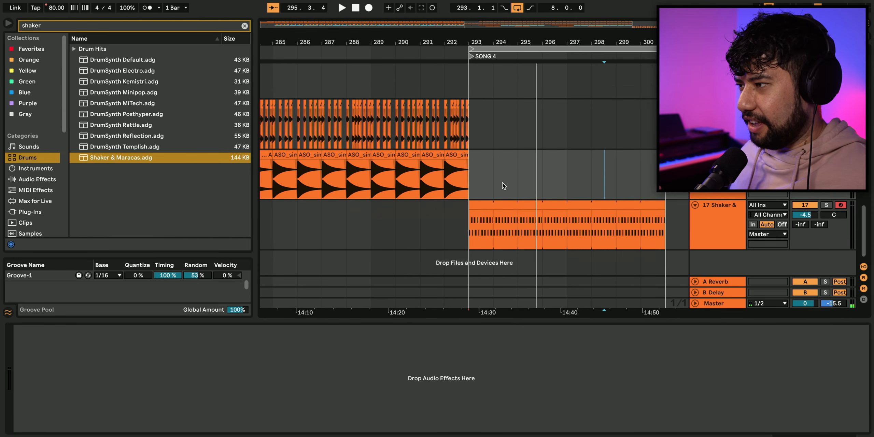
pyautogui.click(43, 169)
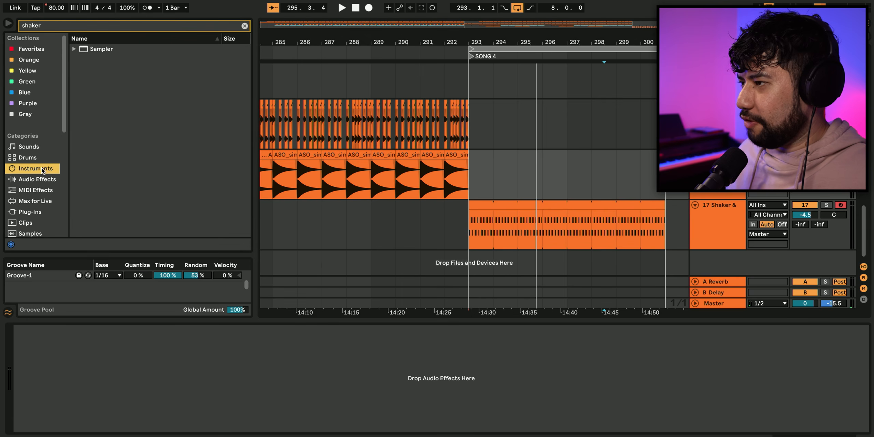
pyautogui.click(245, 26)
pyautogui.click(75, 158)
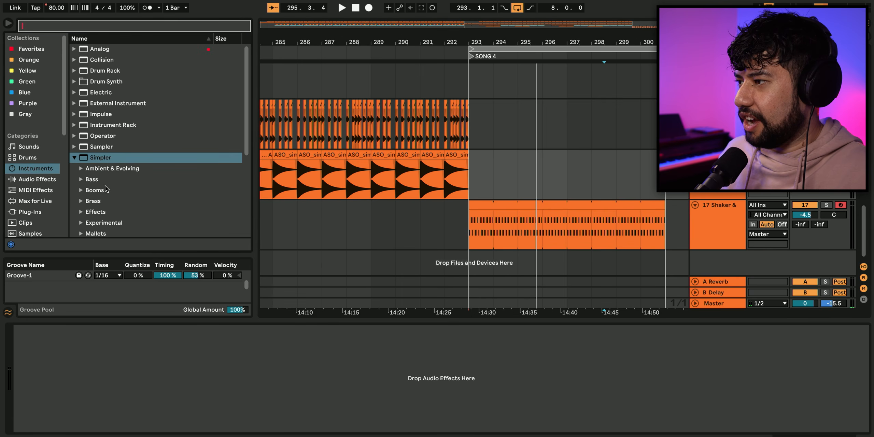
pyautogui.moveTo(104, 125); pyautogui.dragTo(523, 355)
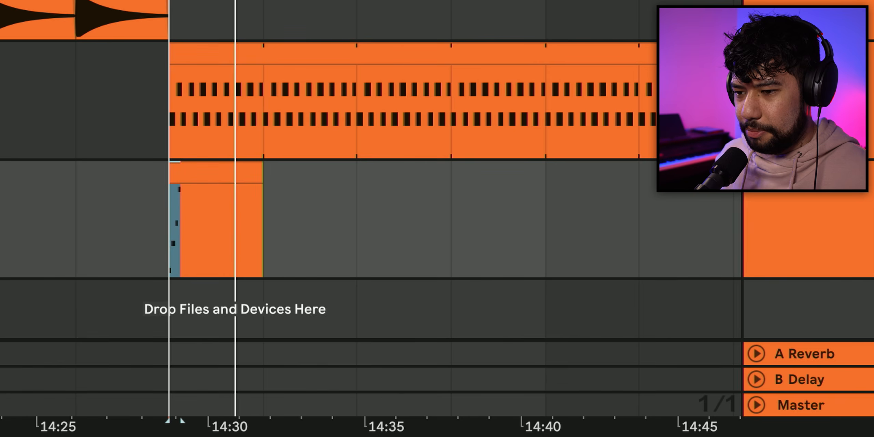
# Show automation, ramp the Operator track's Delay L Time downward across the one-bar clip at bar 293, and play it
pyautogui.press('a')
pyautogui.click(170, 211)
pyautogui.moveTo(264, 211); pyautogui.dragTo(279, 237)
pyautogui.press('space')
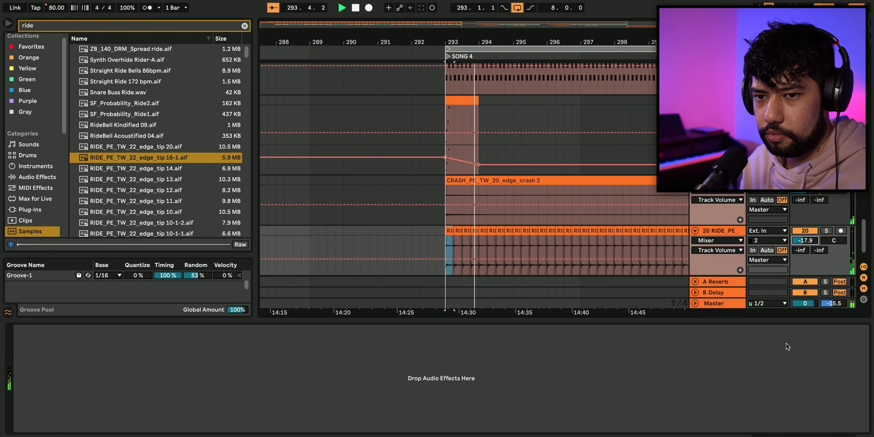
# Hide the device view, place the insertion point at bar 293, and select the clip on the 4-Audio 2 track
pyautogui.click(865, 435)
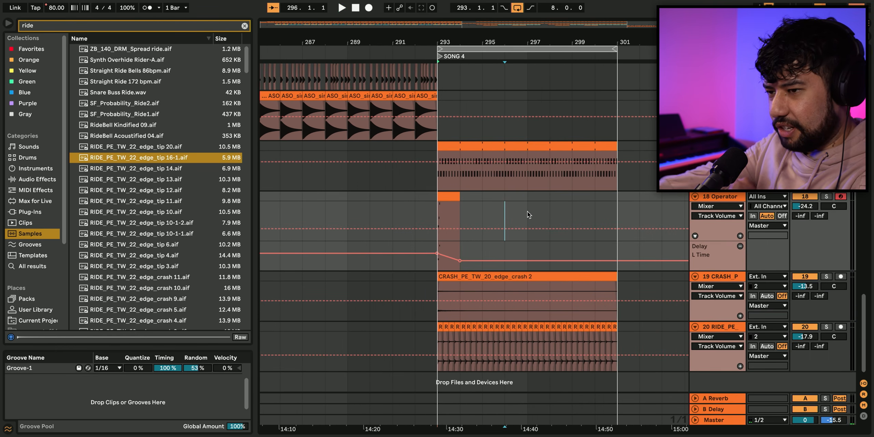
pyautogui.scroll(5, 526, 213)
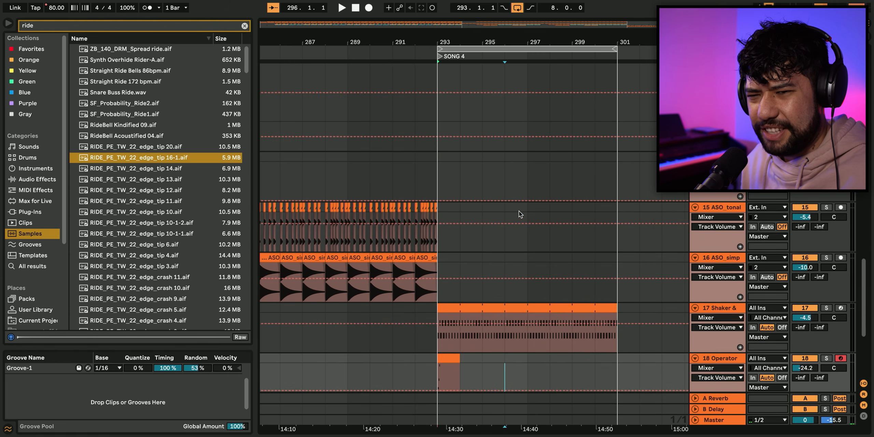
pyautogui.click(438, 176)
pyautogui.scroll(1, 683, 205)
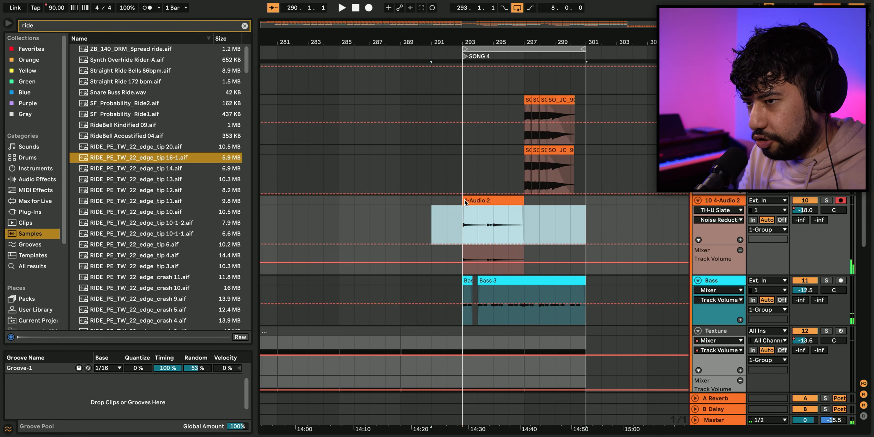
pyautogui.click(465, 200)
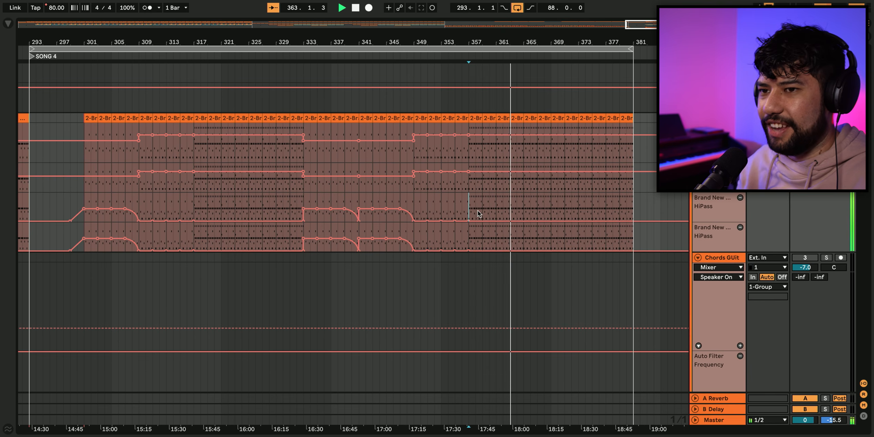
# Stop the song 4 playback and audition the lastofus2draft2 clip at bar 381 with the device view shown
pyautogui.scroll(-1, 450, 205)
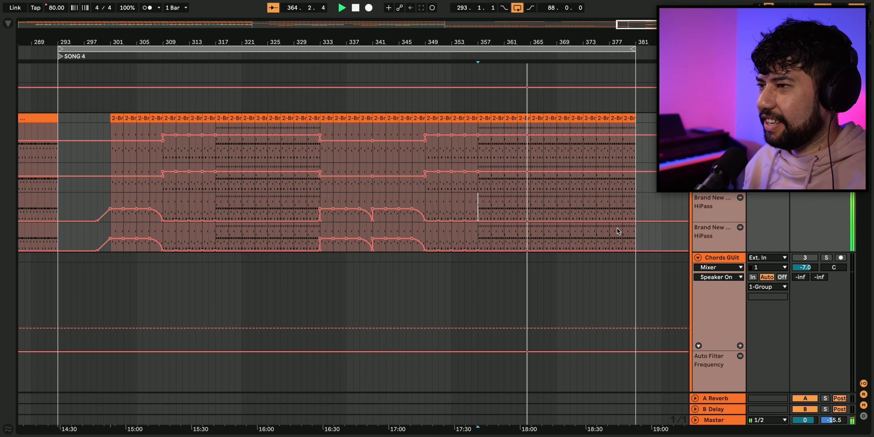
pyautogui.press('space')
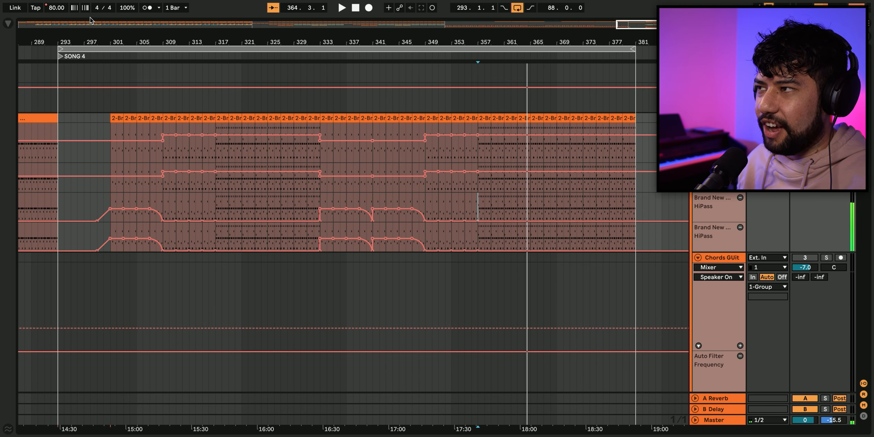
pyautogui.click(720, 421)
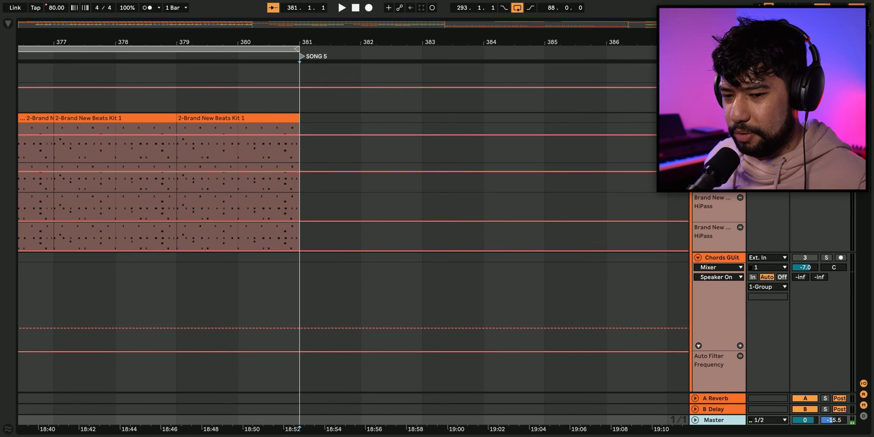
pyautogui.hotkey('shift', 'Tab')
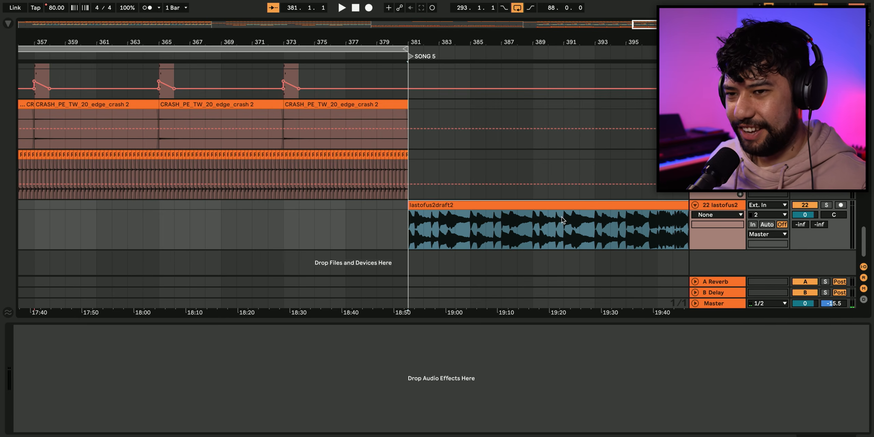
pyautogui.press('space')
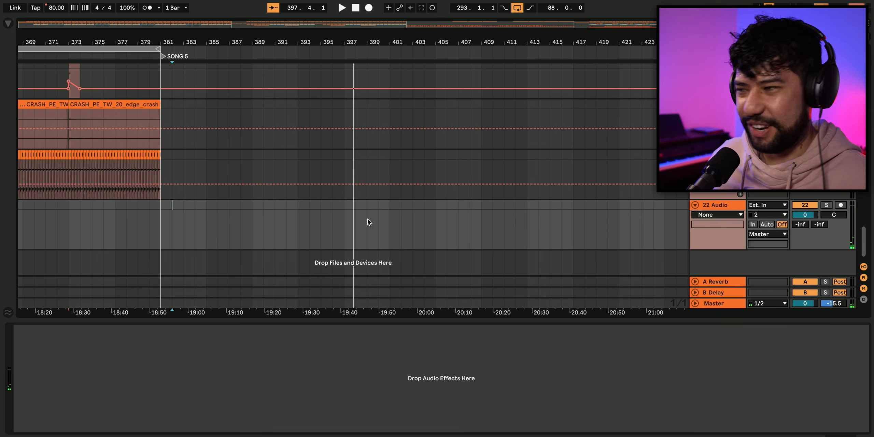
# Rename the locator at bar 381 as SONG 6
pyautogui.rightClick(347, 56)
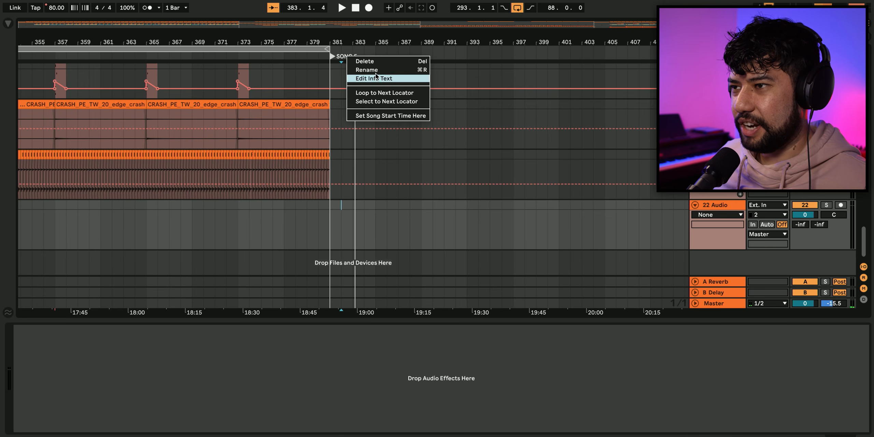
pyautogui.click(379, 69)
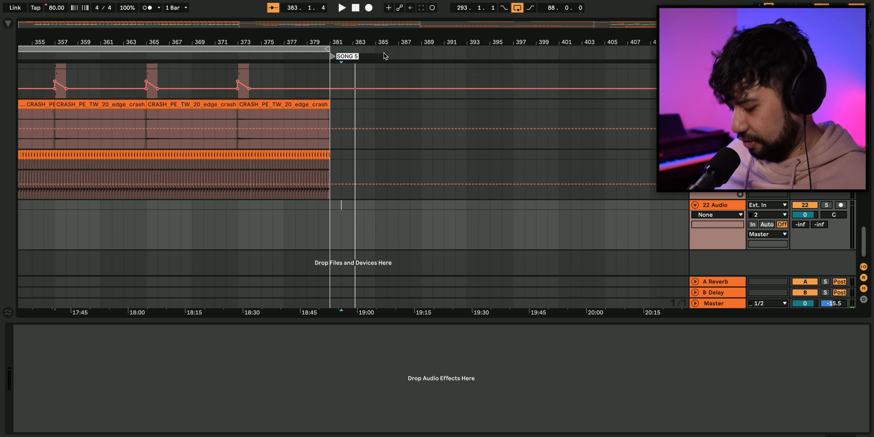
pyautogui.write('SONG')
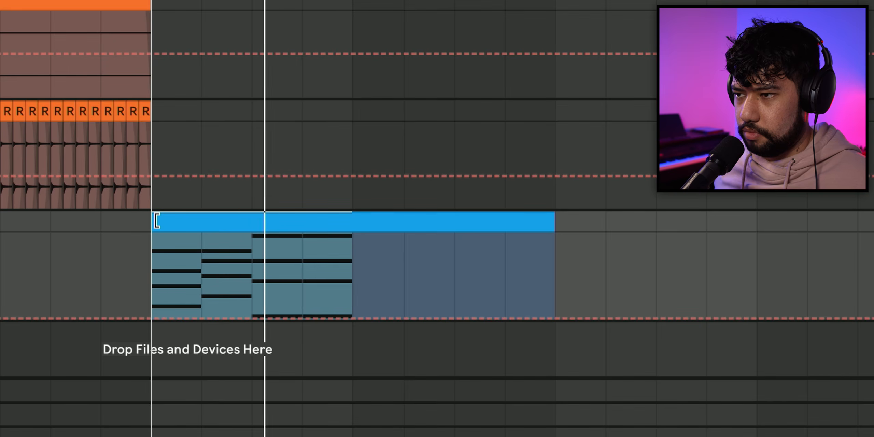
# Duplicate the four-bar chord clip from bar 381 to bar 385, and duplicate the chord track
pyautogui.hotkey('ctrl', 'd')
pyautogui.click(336, 225)
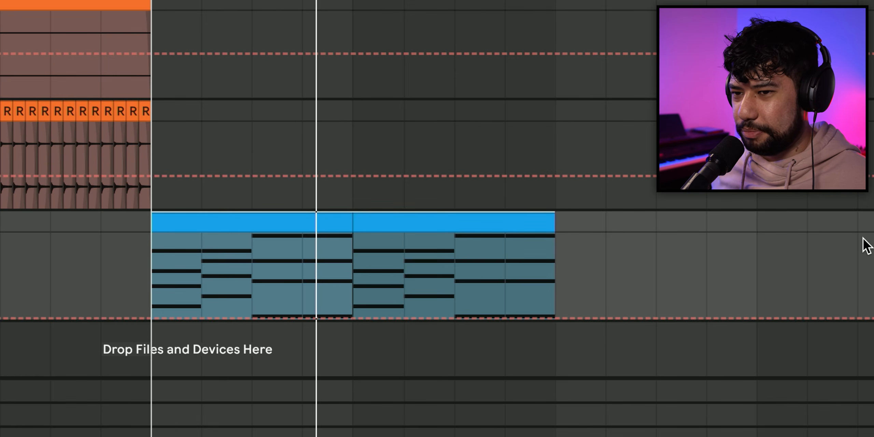
pyautogui.hotkey('ctrl', 'd')
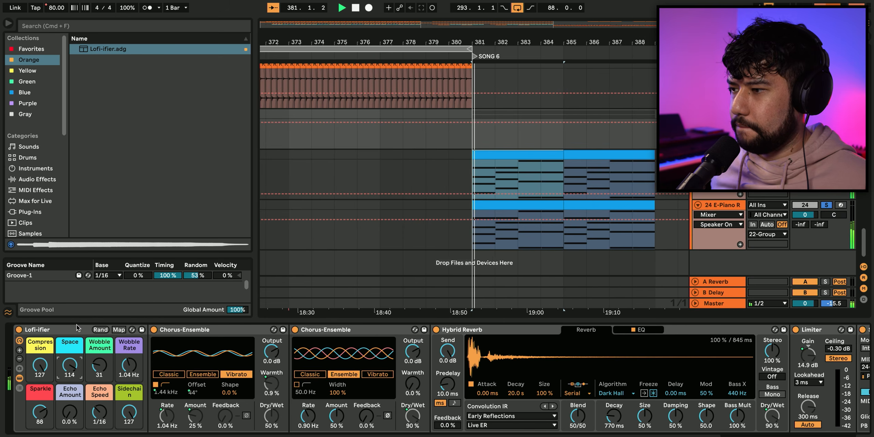
# Raise the Lofi-ifier's Space macro slightly, check the rest of the effect chain, and hide the device view
pyautogui.moveTo(66, 369); pyautogui.dragTo(66, 363)
pyautogui.hscroll(20, 392, 354)
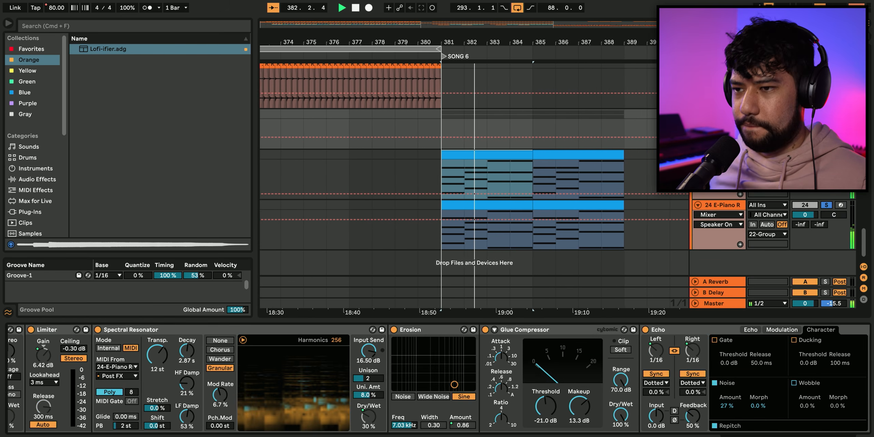
pyautogui.press('alt+super+l')
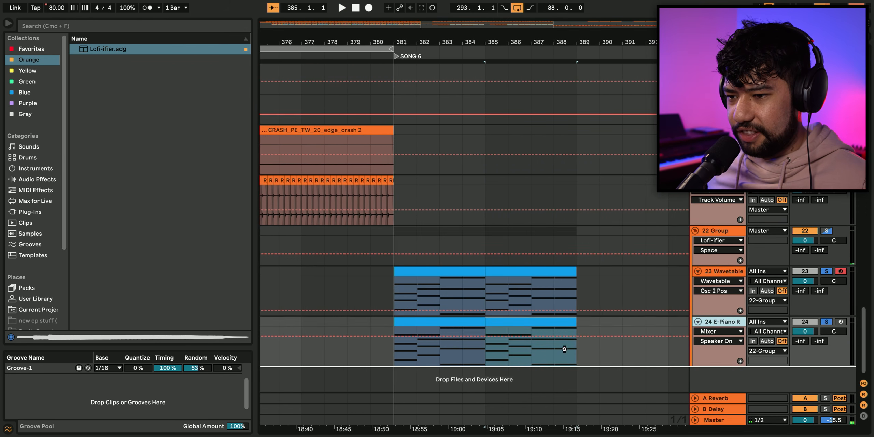
# Open the E-Piano chord clip and delete the upper chord notes, keeping only the root notes A2, B2 and G2
pyautogui.doubleClick(555, 343)
pyautogui.scroll(6, 737, 171)
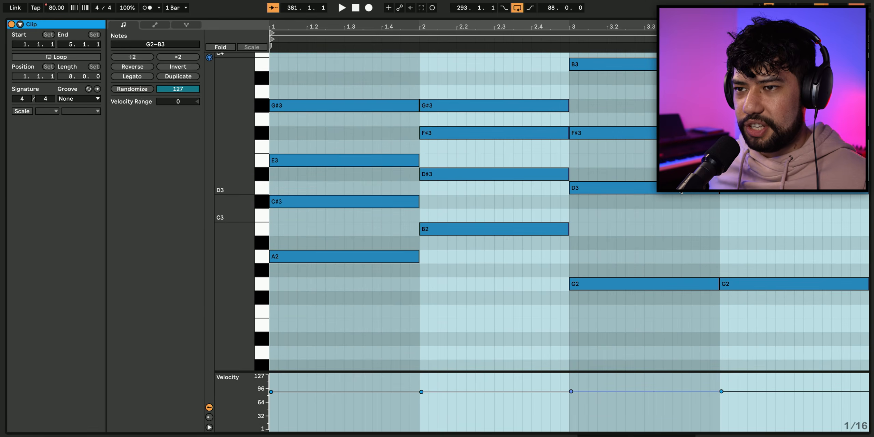
pyautogui.moveTo(780, 327); pyautogui.dragTo(554, 141)
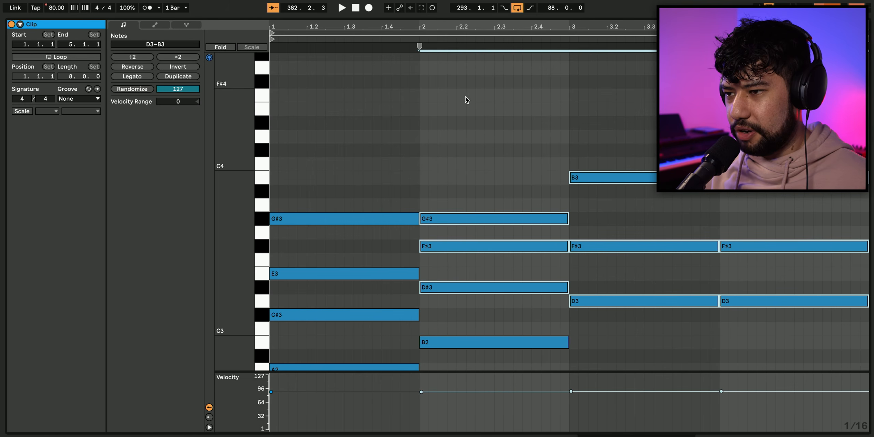
pyautogui.press('Delete')
pyautogui.moveTo(398, 189); pyautogui.dragTo(320, 330)
pyautogui.press('Delete')
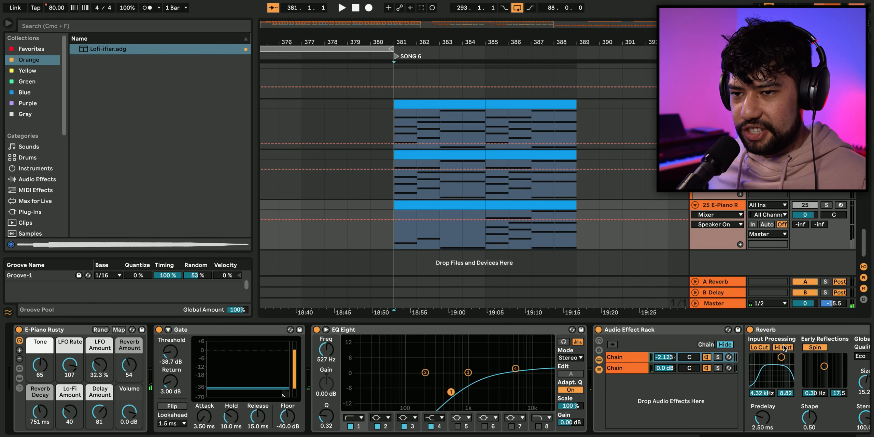
# Select the root-note clip at bar 381 on the lowest E-Piano track and duplicate it over the following four bars
pyautogui.click(717, 192)
pyautogui.click(718, 205)
pyautogui.click(462, 206)
pyautogui.press('super+d')
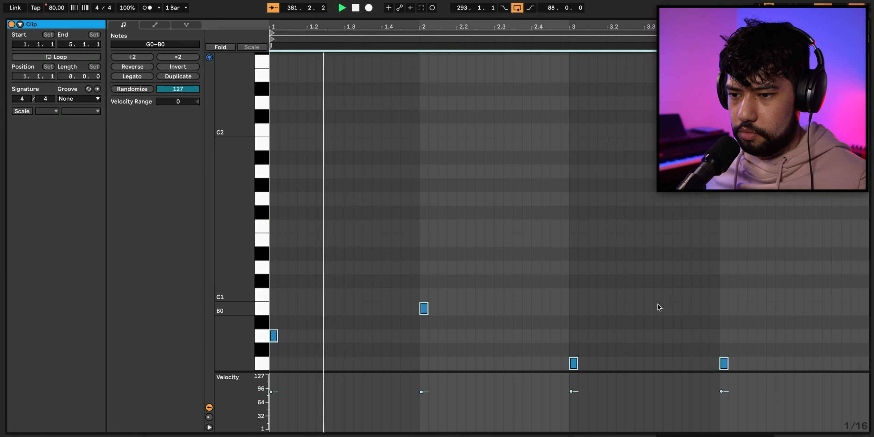
# Raise the last two bass notes by an octave to G1 and duplicate the edited clip to bar 385
pyautogui.moveTo(864, 313); pyautogui.dragTo(566, 383)
pyautogui.hotkey('shift', 'Up')
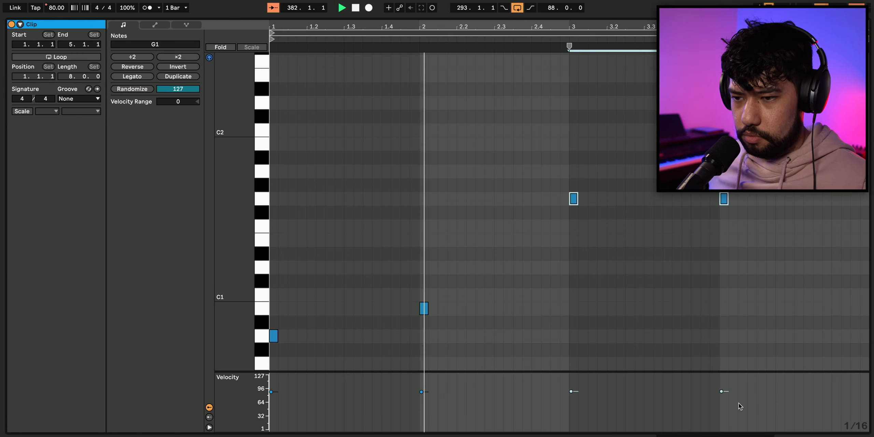
pyautogui.click(809, 436)
pyautogui.click(543, 204)
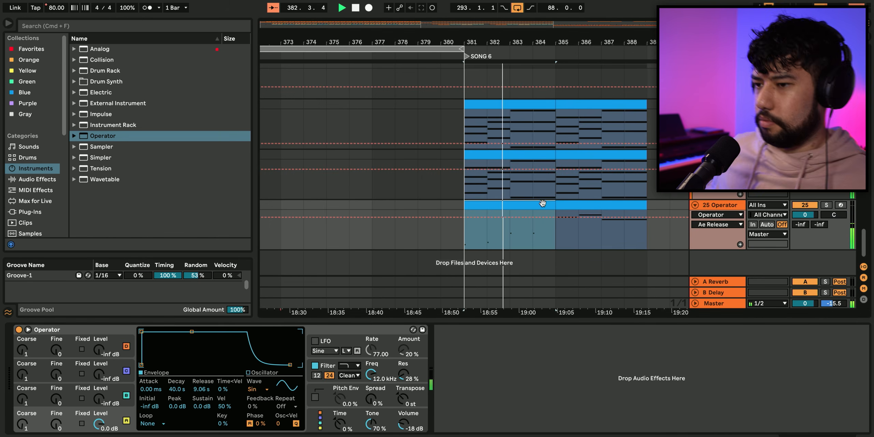
pyautogui.press('super+d')
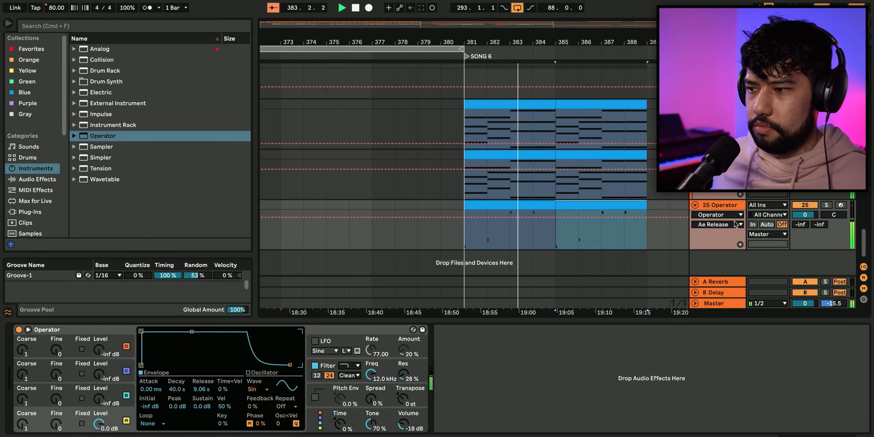
# Set the level of Operator's oscillator B to -16 dB and its waveform to NoW
pyautogui.moveTo(98, 399); pyautogui.dragTo(104, 369)
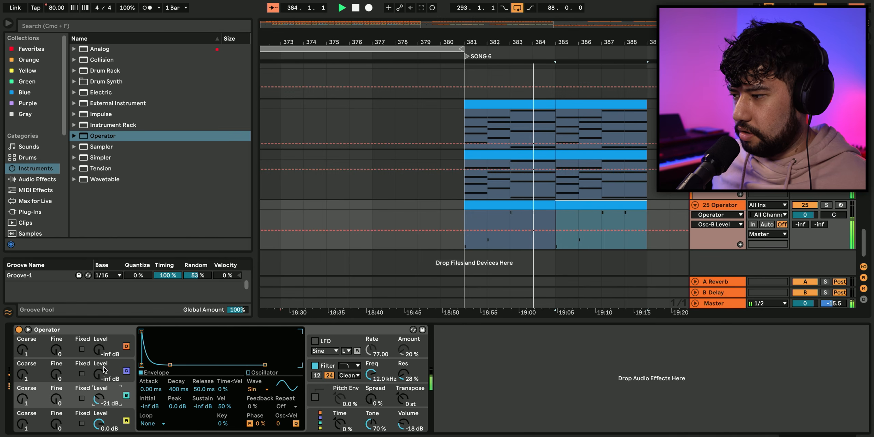
pyautogui.click(258, 389)
pyautogui.click(261, 368)
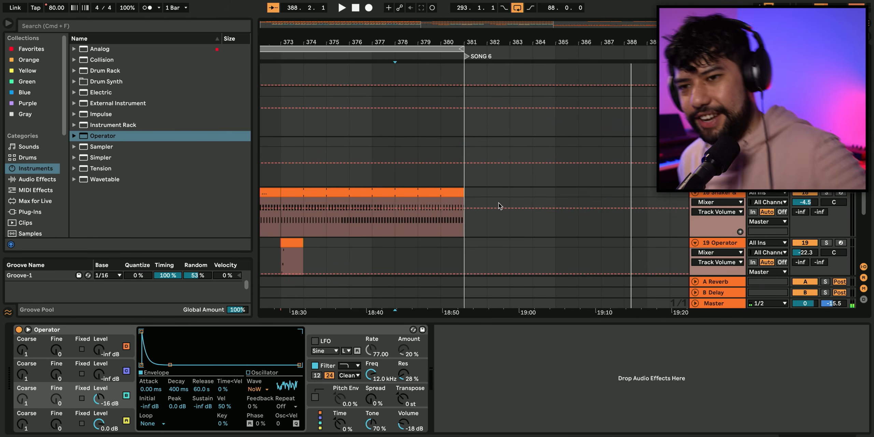
# Play the Song 2 drums and select the 2-Brand New Beats Kit clips from bar 133 up to bar 143
pyautogui.scroll(20, 500, 202)
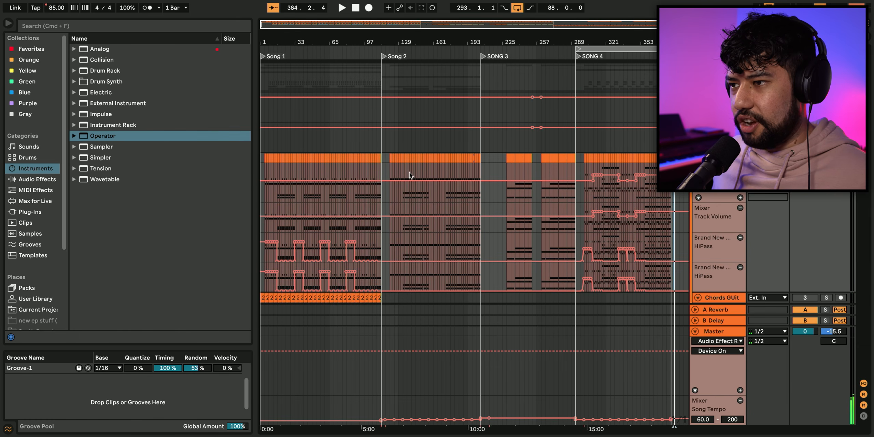
pyautogui.click(412, 156)
pyautogui.press('space')
pyautogui.scroll(8, 428, 158)
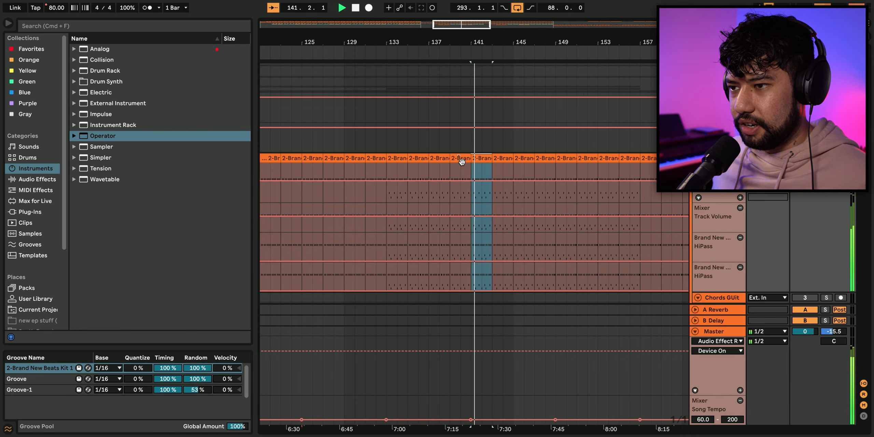
pyautogui.click(395, 158)
pyautogui.keyDown('shift'); pyautogui.click(482, 158); pyautogui.keyUp('shift')
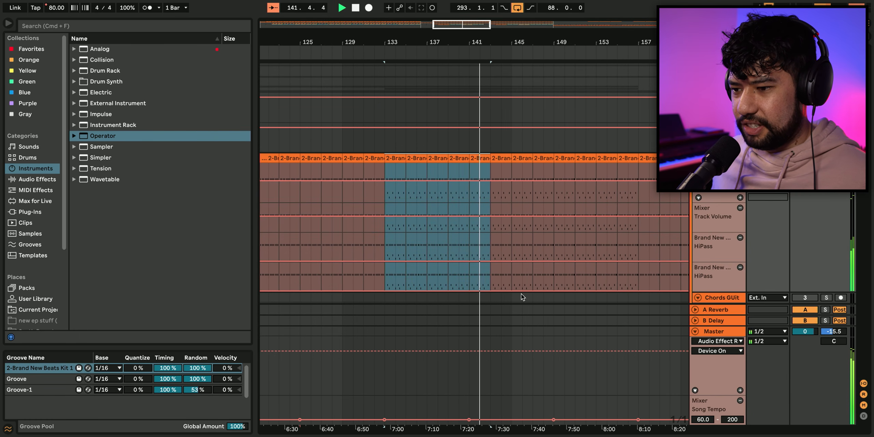
pyautogui.press('space')
# Play SONG 6 and examine the E-Piano effects chain, including Lofi-ifier, Spectral Resonator, Erosion and Echo
pyautogui.moveTo(549, 29); pyautogui.dragTo(434, 31)
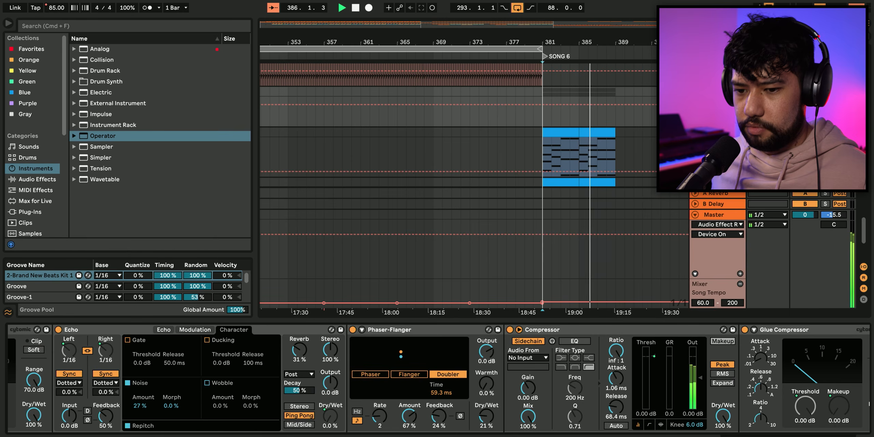
pyautogui.hscroll(-15, 437, 379)
pyautogui.hscroll(-10, 437, 379)
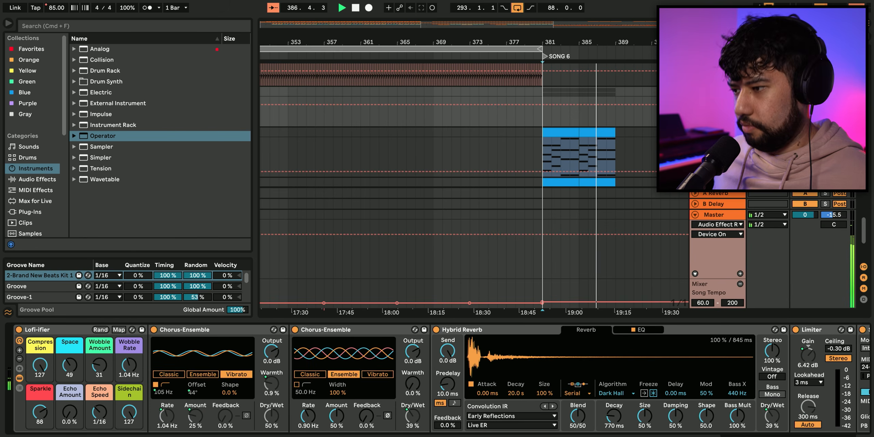
pyautogui.hscroll(15, 437, 379)
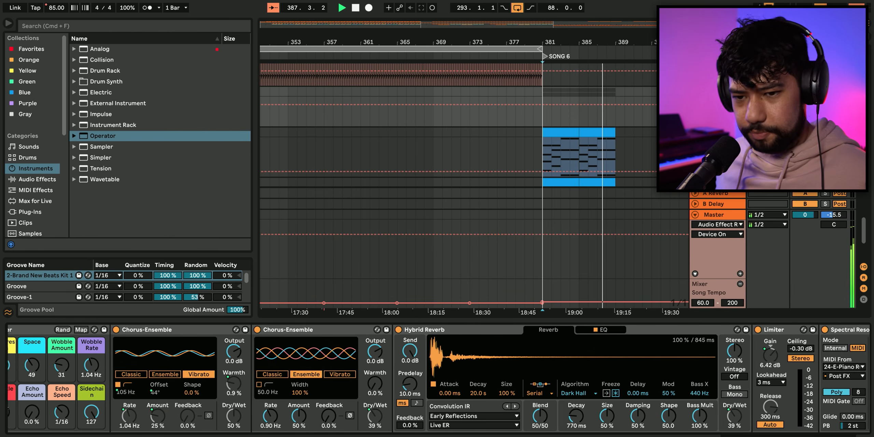
pyautogui.scroll(-4, 474, 124)
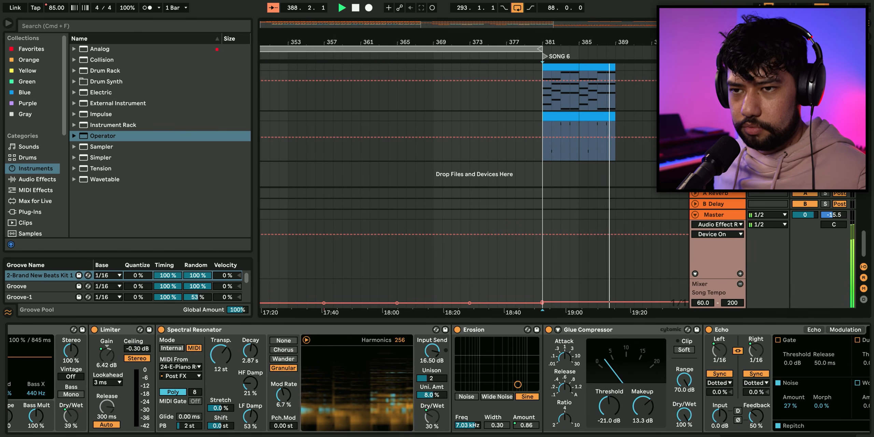
pyautogui.click(717, 117)
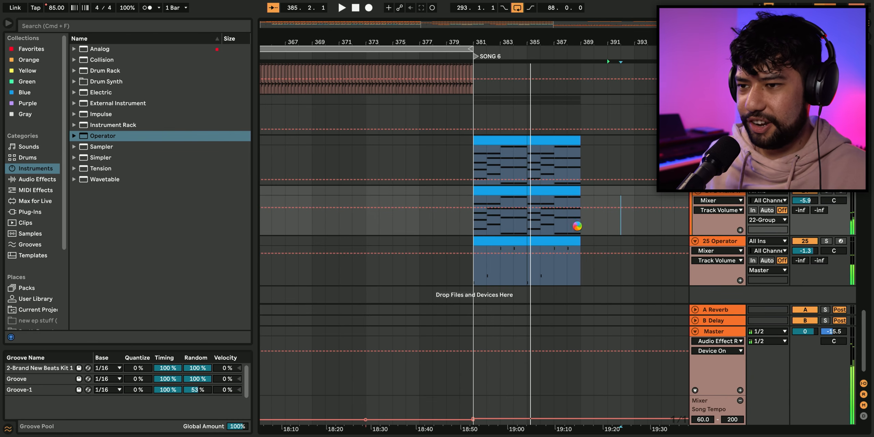
# Record a guitar chord take from bar 381 to bar 385 on the Chords GUitar track and select the recorded clip
pyautogui.press('space')
pyautogui.click(475, 201)
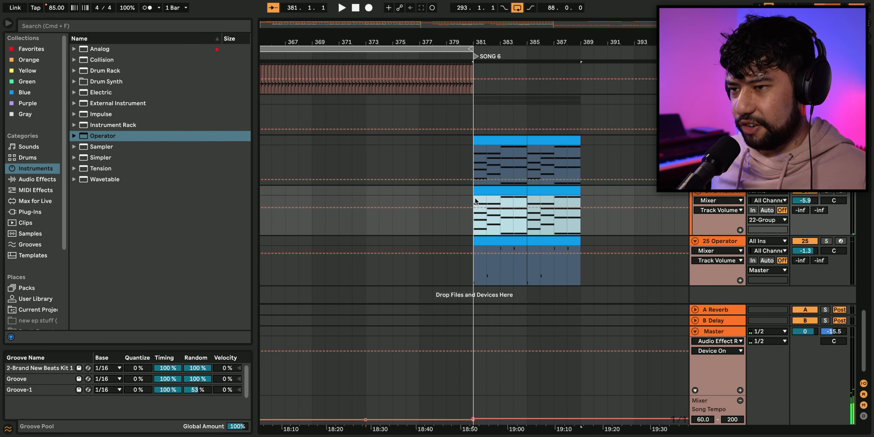
pyautogui.click(368, 8)
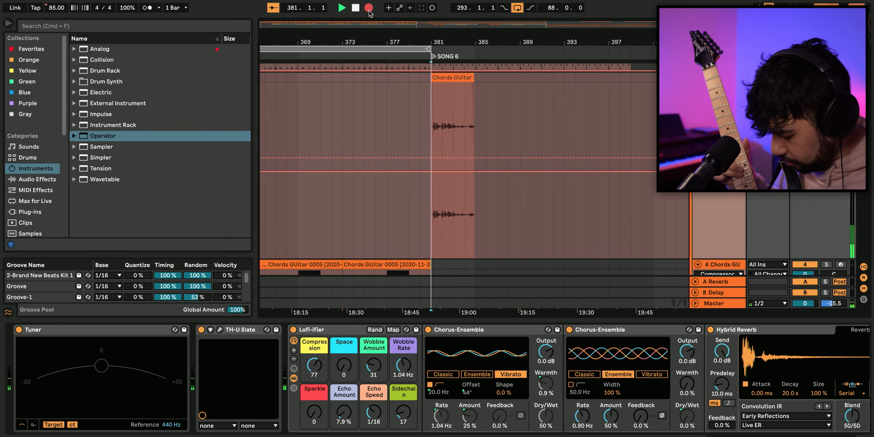
pyautogui.press('space')
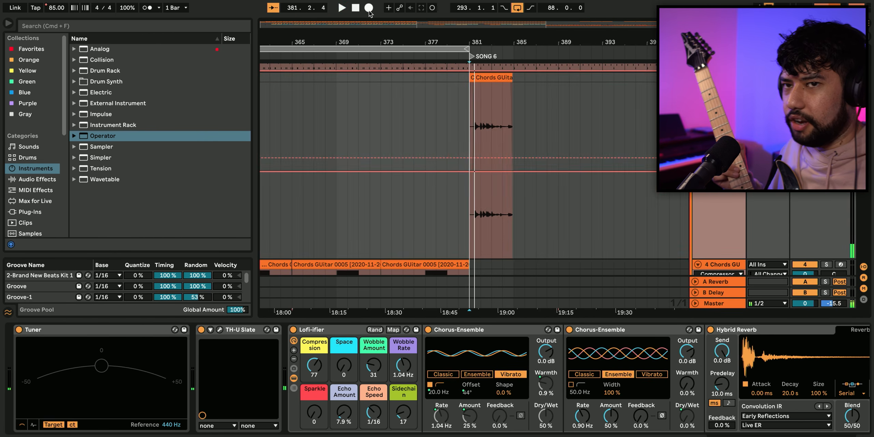
pyautogui.click(369, 11)
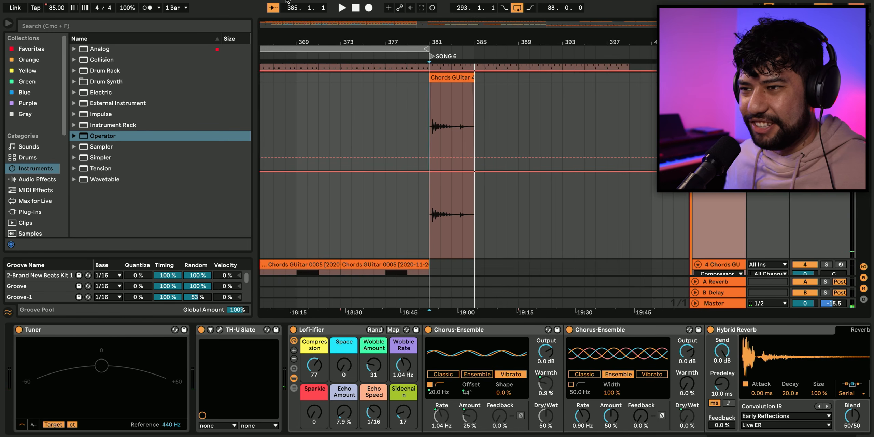
pyautogui.click(461, 77)
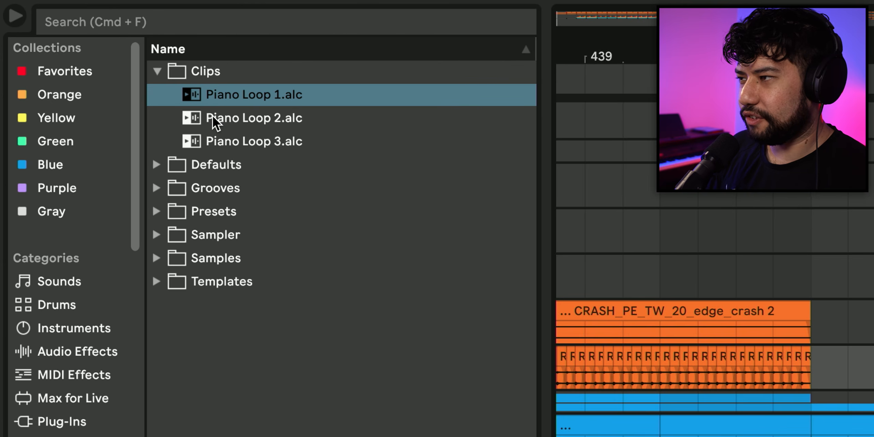
# Place Piano Loop 1.alc at bar 453 in SONG 7 and add a Limiter with 10.7 dB gain to its Grand Piano track
pyautogui.click(239, 96)
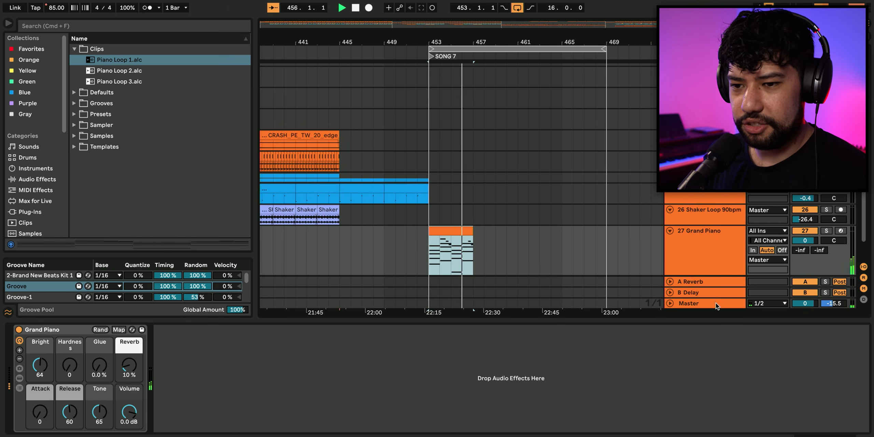
pyautogui.click(693, 303)
pyautogui.press('space')
pyautogui.press('alt+super+l')
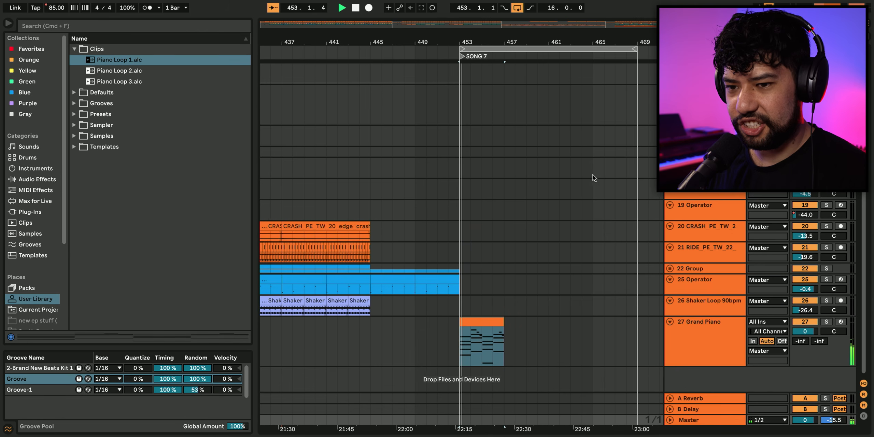
pyautogui.doubleClick(714, 339)
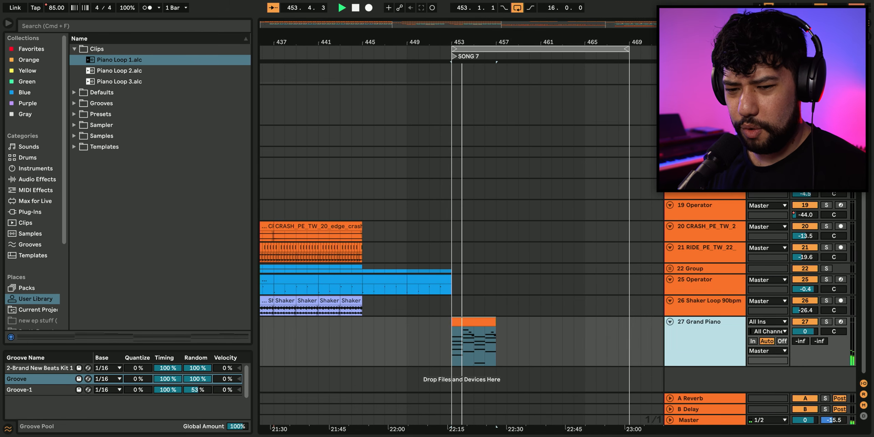
pyautogui.click(37, 179)
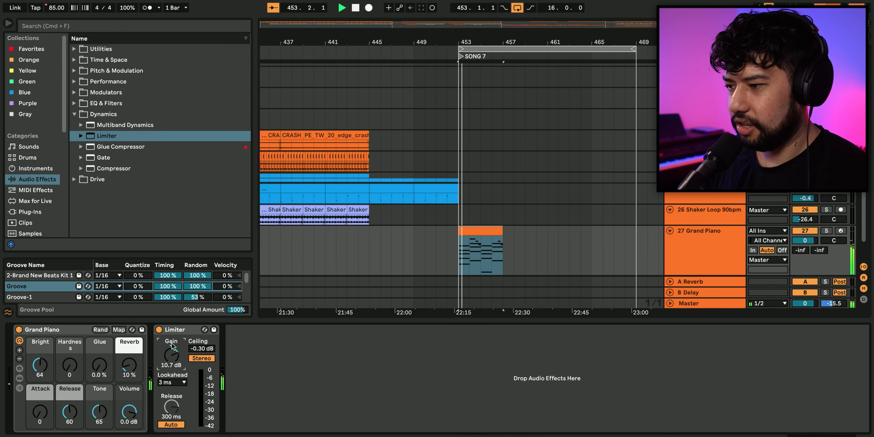
# Duplicate the 2-Brand New Beats Kit drum clip from bar 453 repeatedly until the drums fill SONG 7 up to bar 469
pyautogui.click(478, 162)
pyautogui.scroll(5, 423, 178)
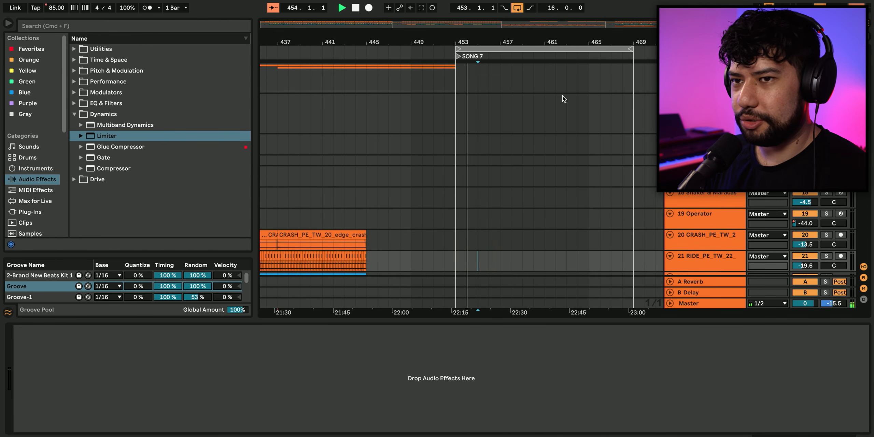
pyautogui.scroll(-8, 563, 82)
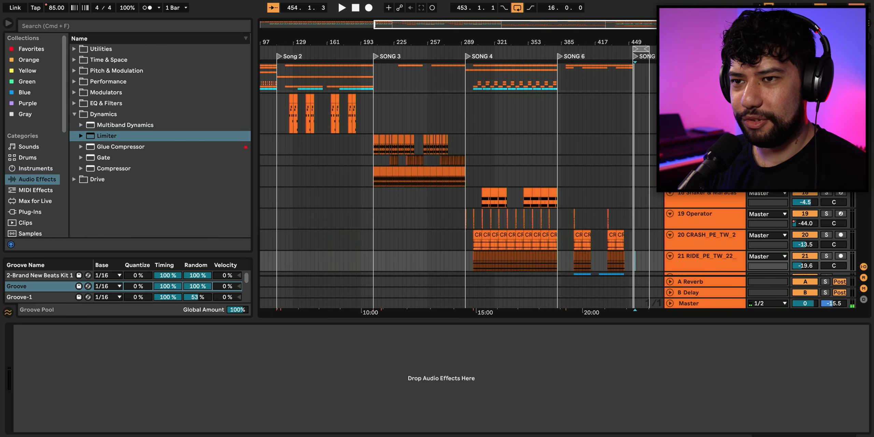
pyautogui.click(635, 79)
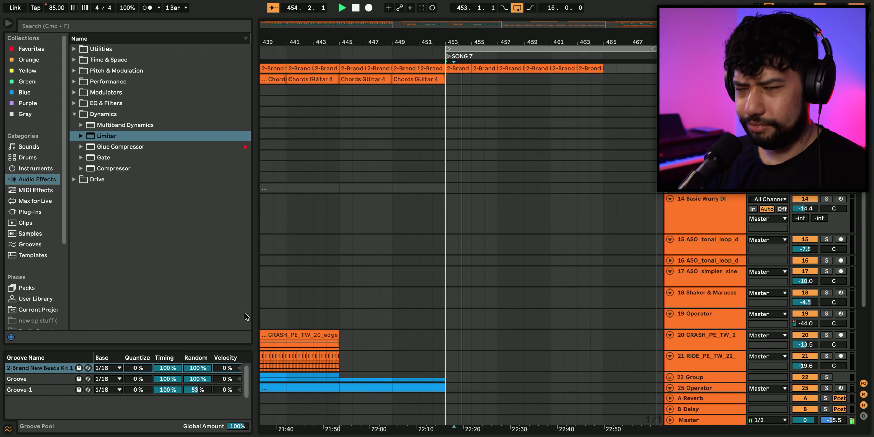
pyautogui.click(448, 68)
pyautogui.press('super+d')
pyautogui.press('super+d')
pyautogui.press('super+d')
pyautogui.press('super+d')
pyautogui.press('super+d')
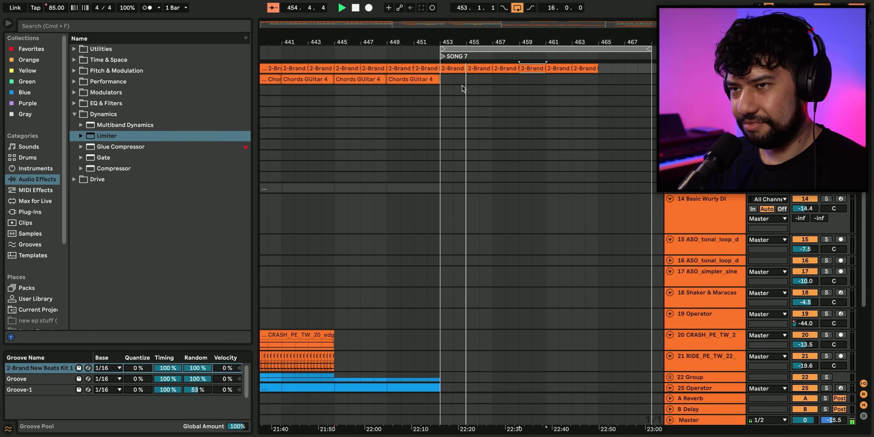
pyautogui.press('super+d')
pyautogui.press('super+d')
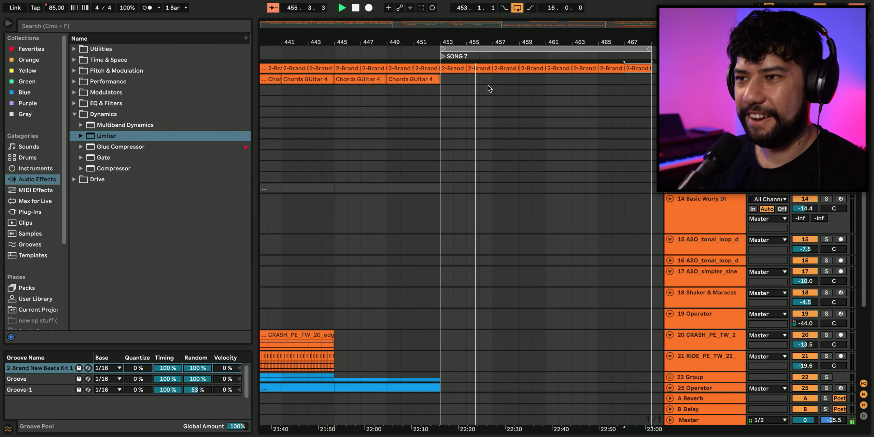
# Open the first SONG 7 drum clip and check its kick, snare and hi-hat pattern during playback
pyautogui.doubleClick(457, 68)
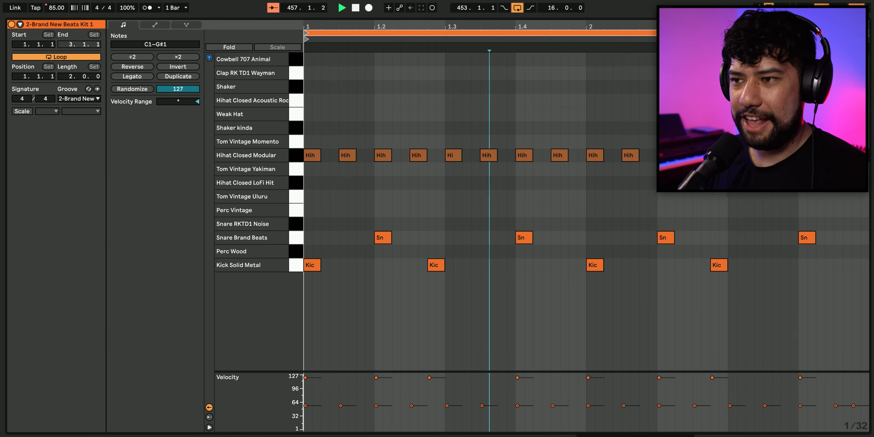
pyautogui.press('alt+super+l')
pyautogui.press('space')
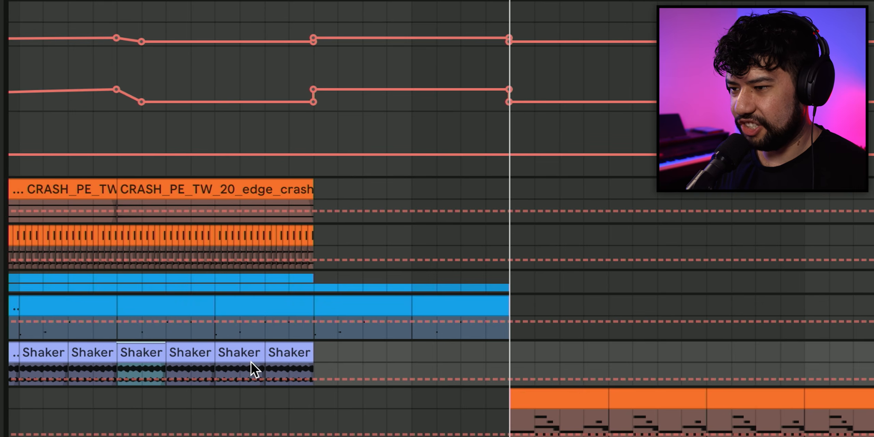
# Copy the last four Shaker Loop 90bpm clips of SONG 6 to the start of SONG 7 at bar 453
pyautogui.keyDown('shift'); pyautogui.click(287, 355); pyautogui.keyUp('shift')
pyautogui.moveTo(195, 369); pyautogui.dragTo(519, 369)
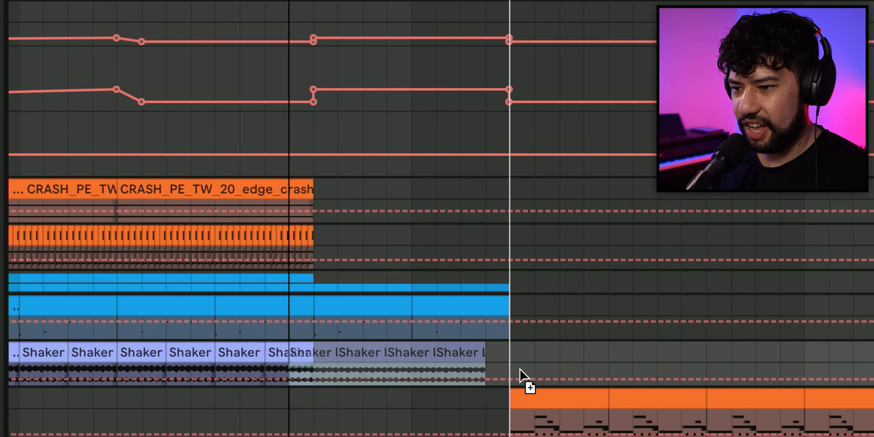
pyautogui.moveTo(520, 368); pyautogui.dragTo(608, 370)
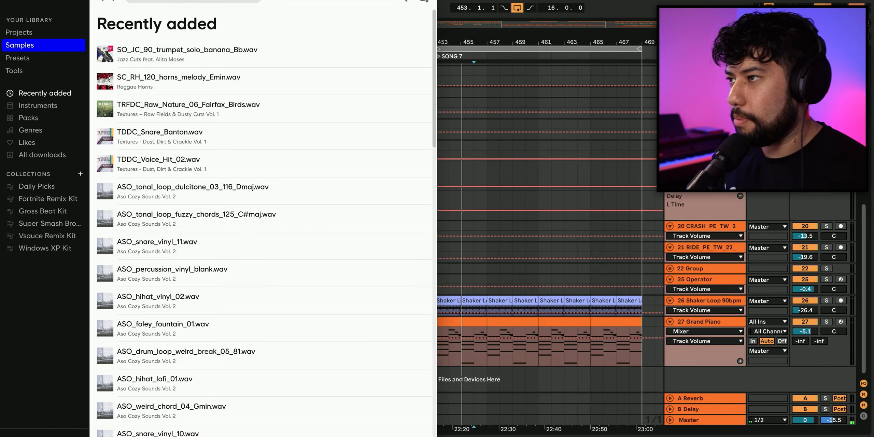
# Place the MCS brass stack sample on a new track at bar 453 and open the Time & Space effects for a delay
pyautogui.press('Return')
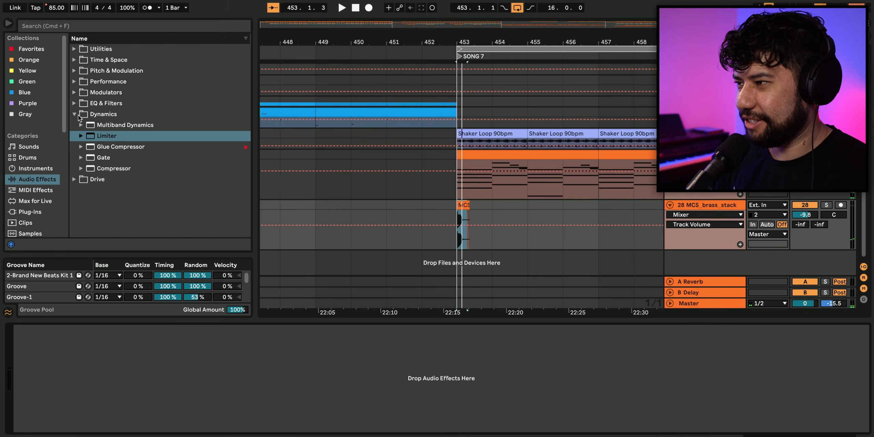
pyautogui.click(73, 60)
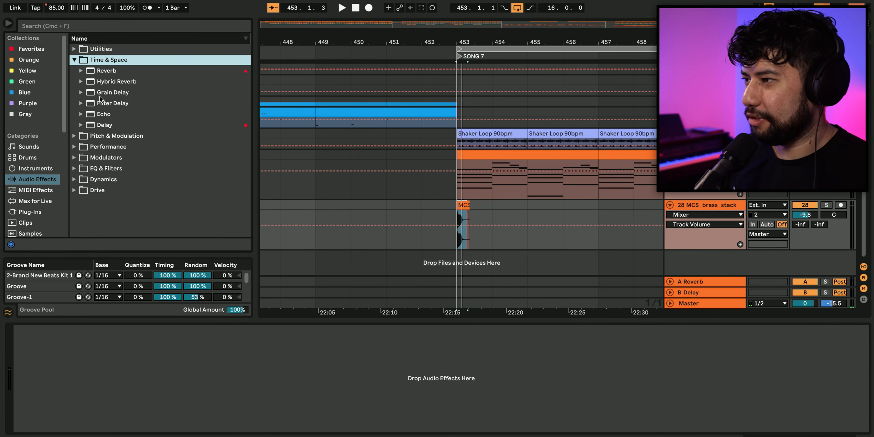
pyautogui.click(100, 114)
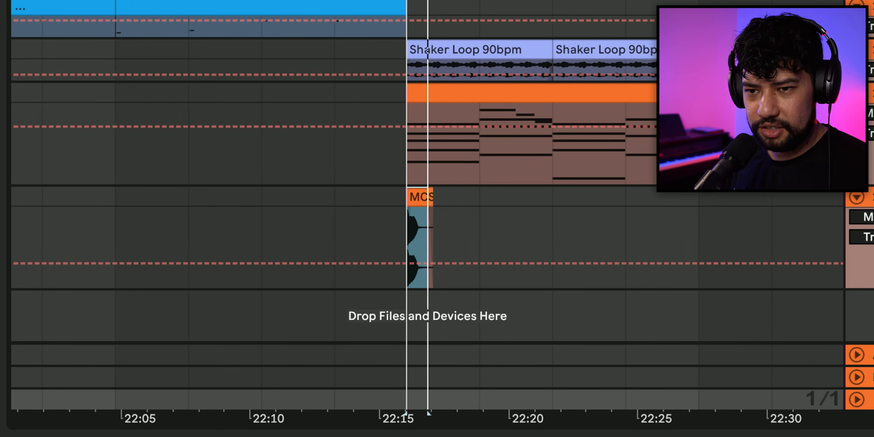
# Automate the brass track's Delay L 16th with a value of 3 at bar 453 and 2 at bar 454, then select the brass clip
pyautogui.rightClick(581, 263)
pyautogui.click(679, 309)
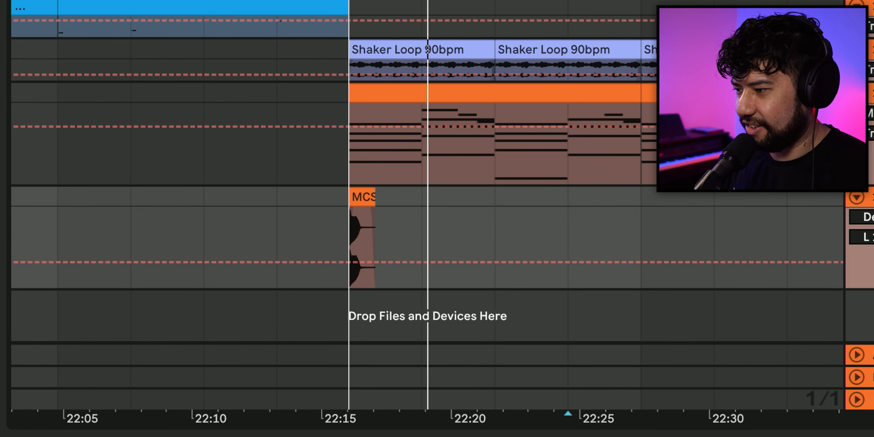
pyautogui.click(357, 321)
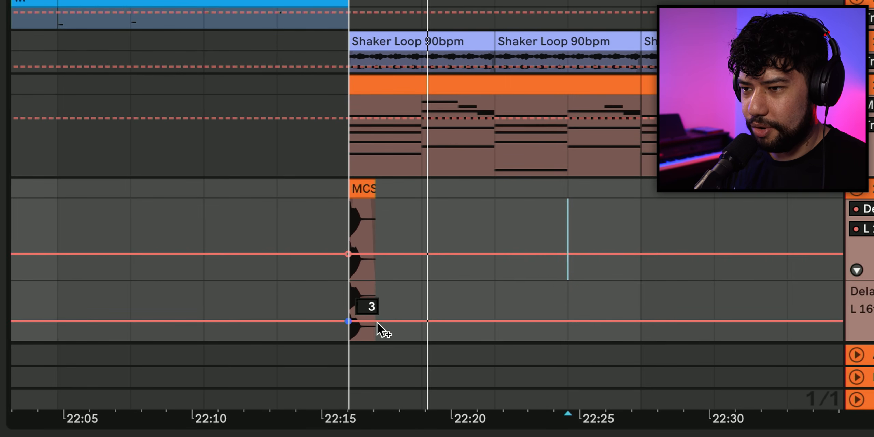
pyautogui.moveTo(416, 321)
pyautogui.mouseDown()
pyautogui.moveTo(415, 306)
pyautogui.moveTo(415, 336)
pyautogui.moveTo(417, 328)
pyautogui.mouseUp()
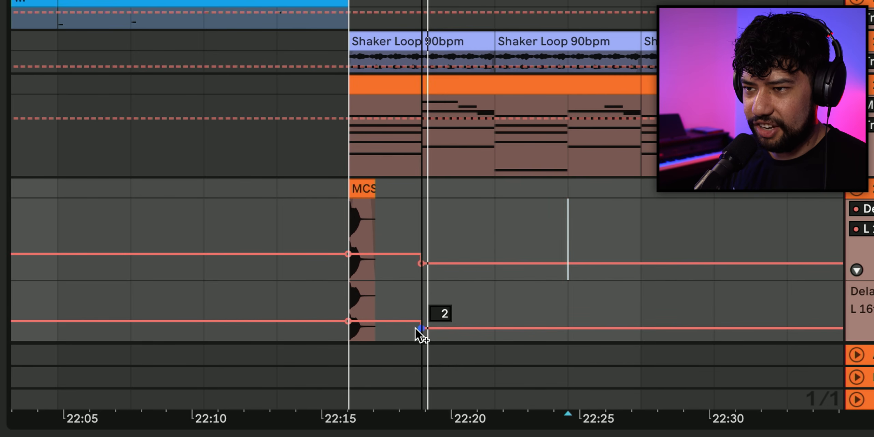
pyautogui.click(363, 187)
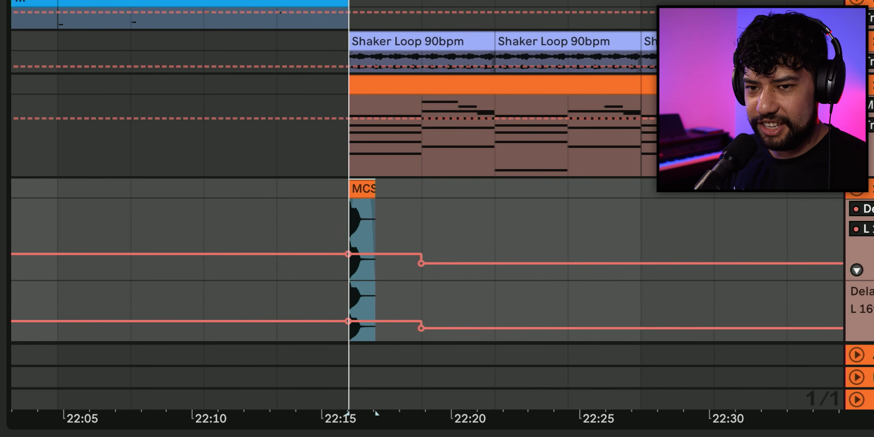
pyautogui.moveTo(374, 409); pyautogui.dragTo(325, 409)
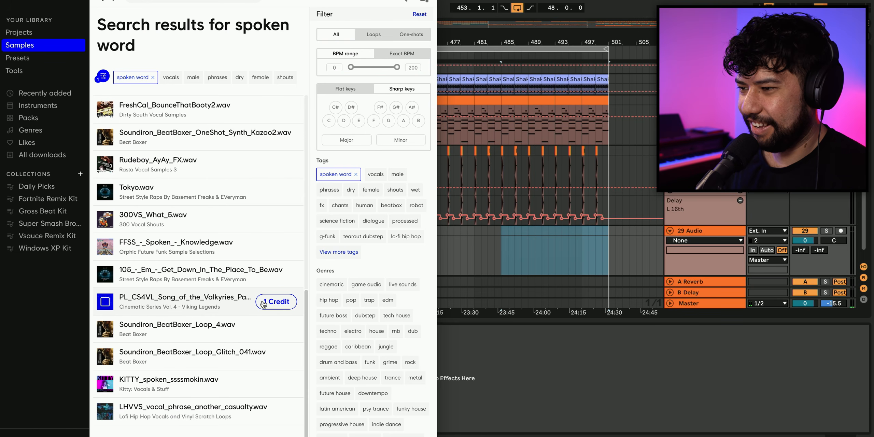
# Download the PL_CS4VL Song of the Valkyries sample from the spoken word results and place it on audio track 29
pyautogui.click(263, 304)
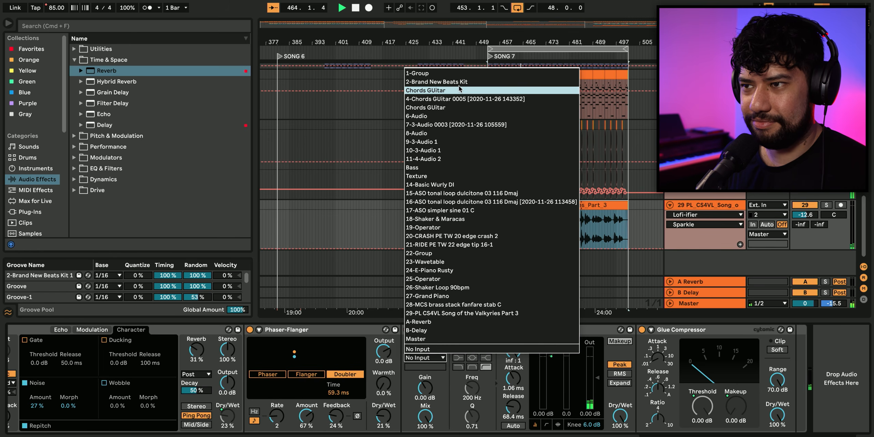
# Sidechain the Song of the Valkyries track's Compressor from 2-Brand New Beats Kit, using the Kick Solid Metal Pre FX signal
pyautogui.click(438, 82)
pyautogui.click(438, 367)
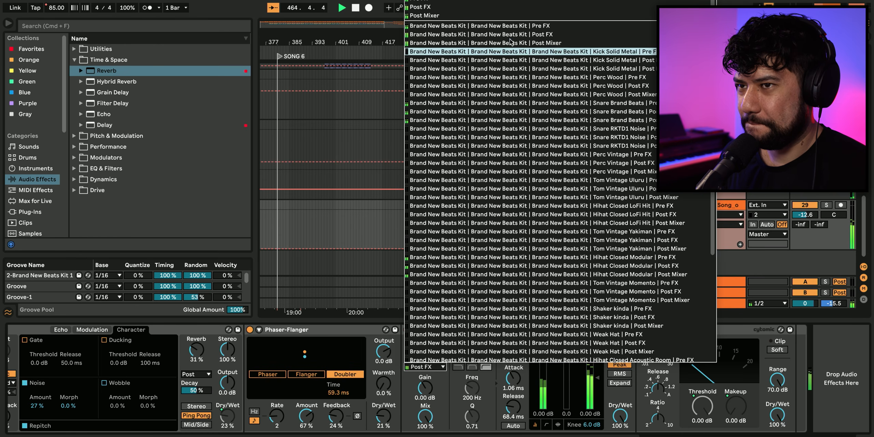
pyautogui.click(520, 51)
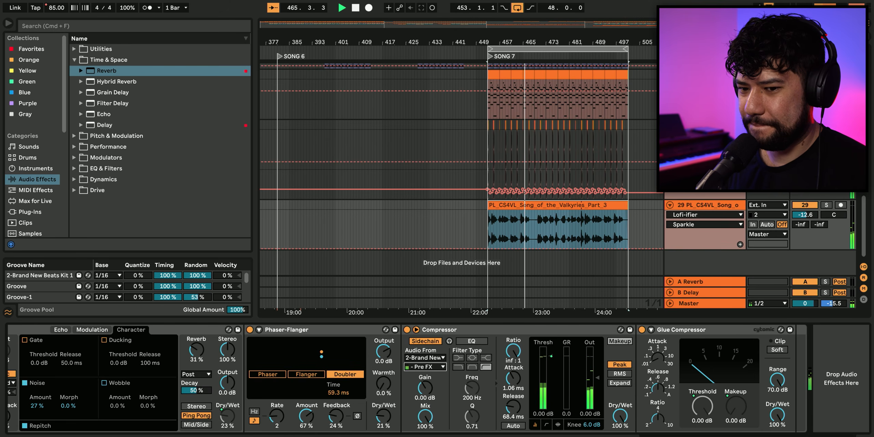
pyautogui.hscroll(-15, 305, 405)
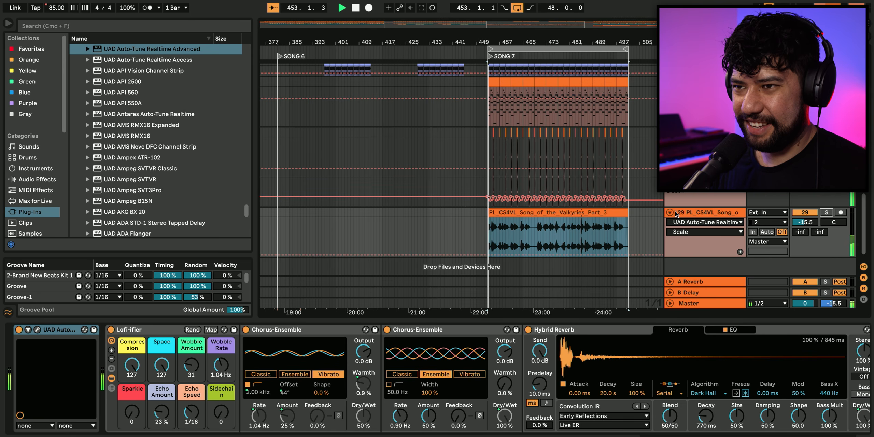
# Open the UAD Auto-Tune Realtime plug-in on the Song of the Valkyries track to adjust the vocal tuning
pyautogui.scroll(5, 580, 229)
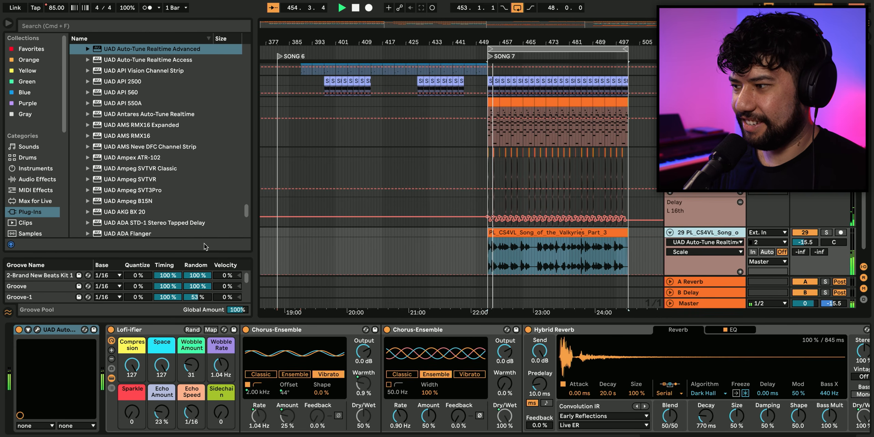
pyautogui.click(37, 329)
pyautogui.click(477, 135)
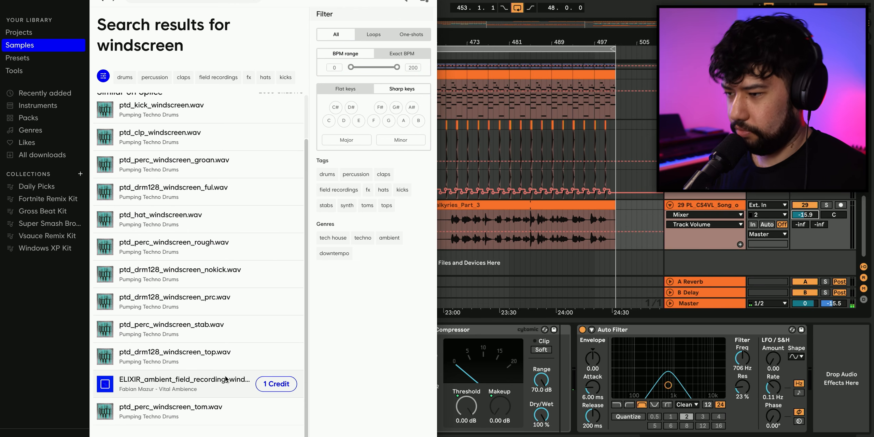
# Get the ELIXIR_ambient_field_recording windscreen sample from the search results and place it on a new audio track in SONG 7
pyautogui.click(285, 385)
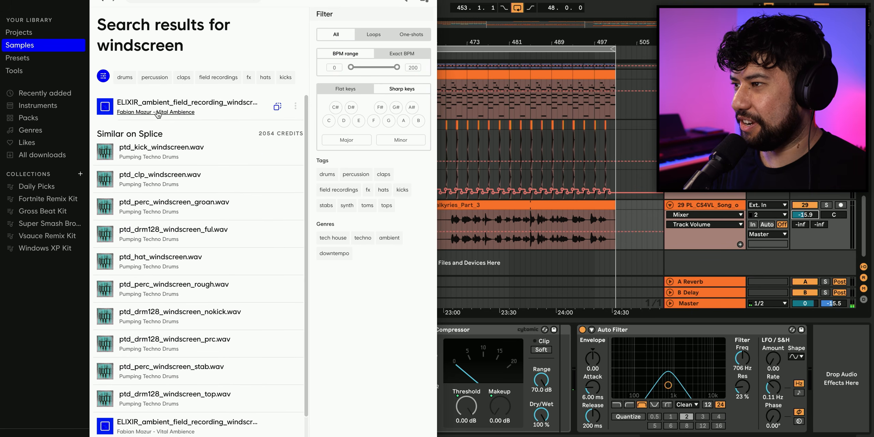
pyautogui.moveTo(240, 104); pyautogui.dragTo(496, 257)
pyautogui.hscroll(-5, 549, 229)
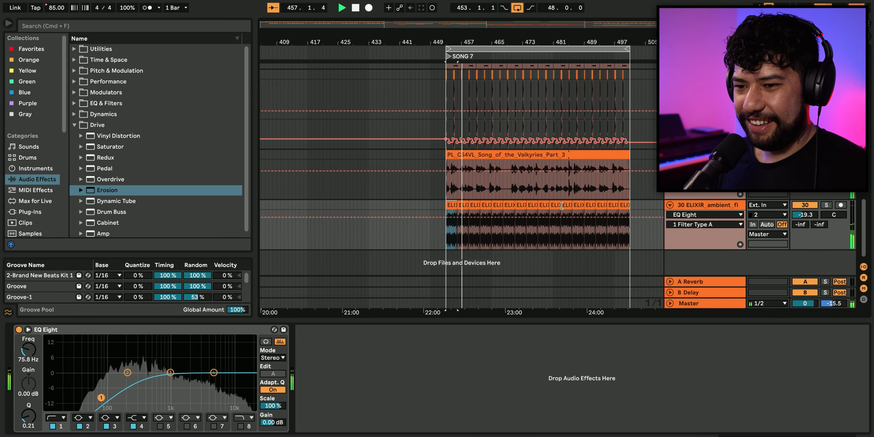
# Stop playback, hide the browser and set the arrangement's fixed grid to 1 Bar
pyautogui.press('+')
pyautogui.press('space')
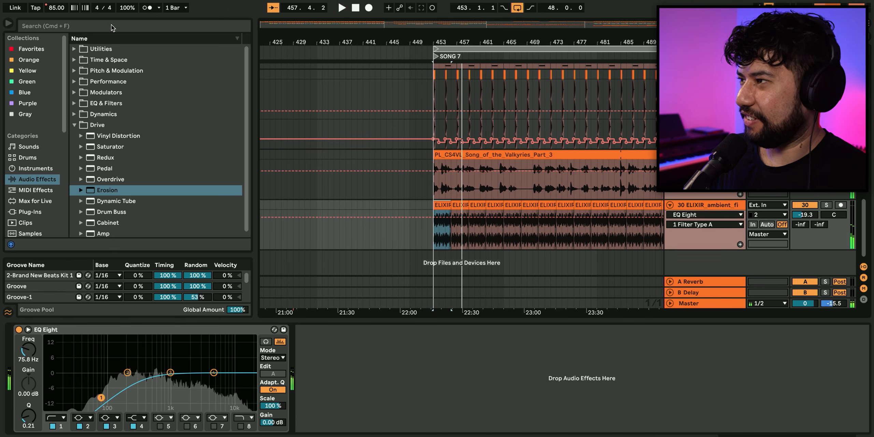
pyautogui.click(8, 24)
pyautogui.rightClick(542, 191)
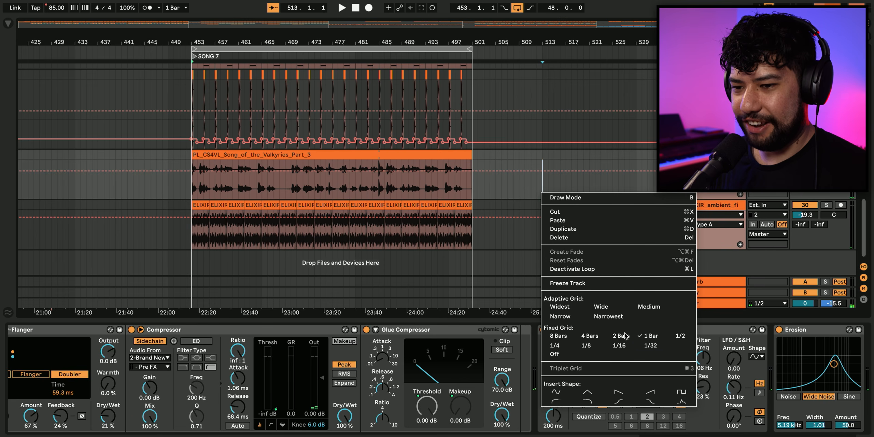
pyautogui.click(653, 338)
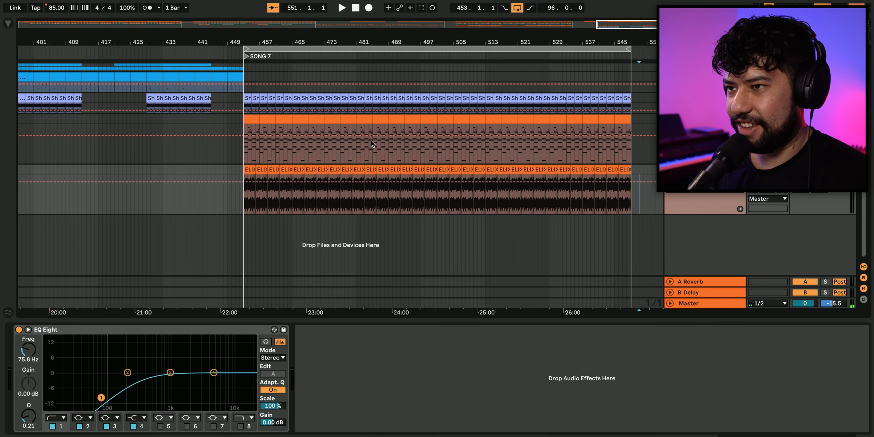
# Rename the SONG 7 locator at bar 453 as SONG 8
pyautogui.scroll(1, 363, 141)
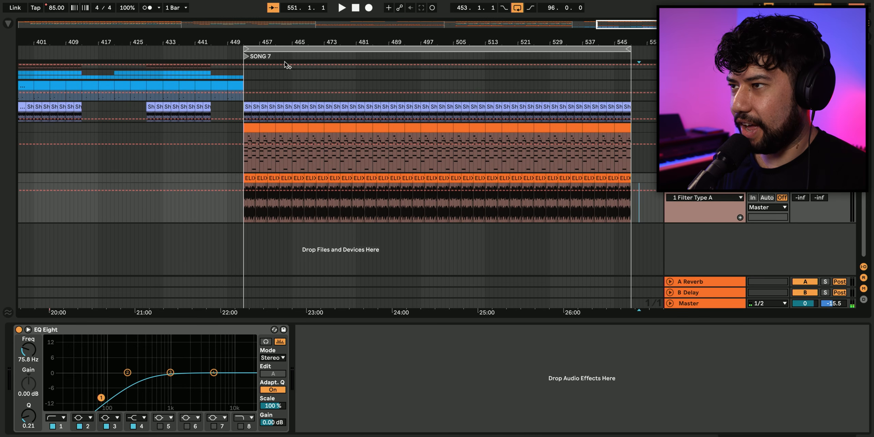
pyautogui.rightClick(269, 57)
pyautogui.click(289, 70)
pyautogui.write('S')
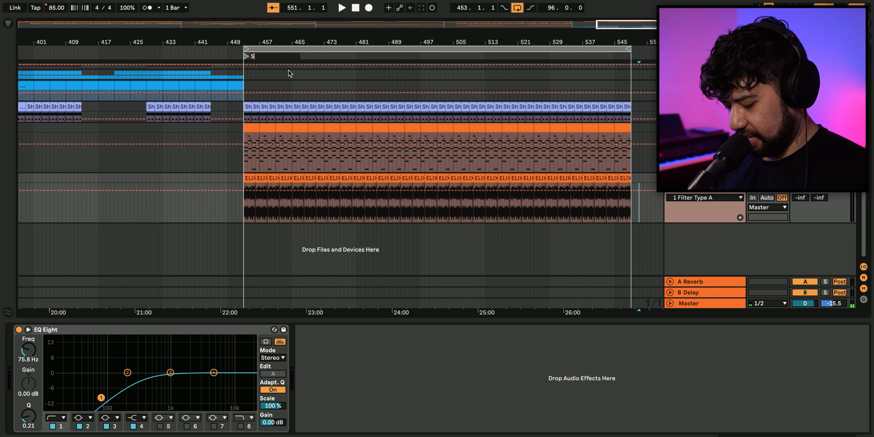
pyautogui.write('ONG 8')
pyautogui.press('Return')
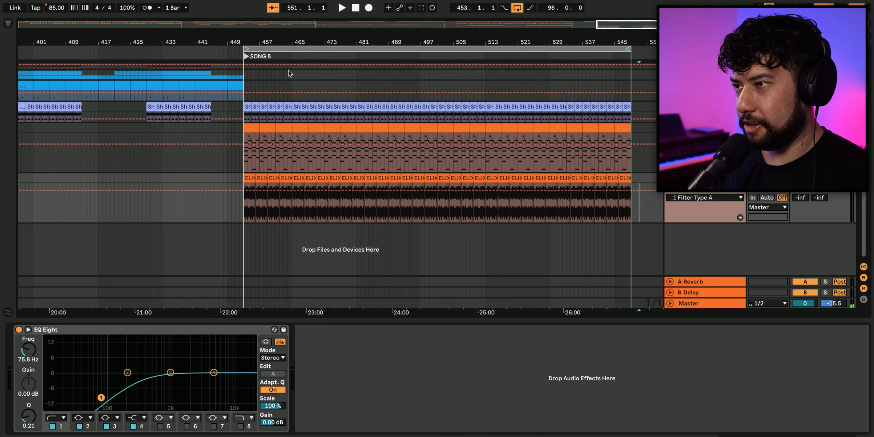
# Show the browser, open the User Library clips and place Piano Loop 2.alc at bar 453 on the Grand Piano track
pyautogui.click(8, 23)
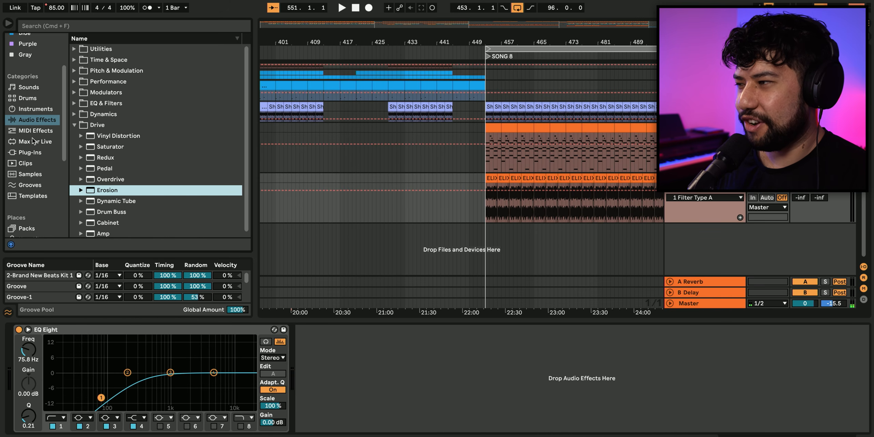
pyautogui.scroll(-1, 35, 203)
pyautogui.click(34, 224)
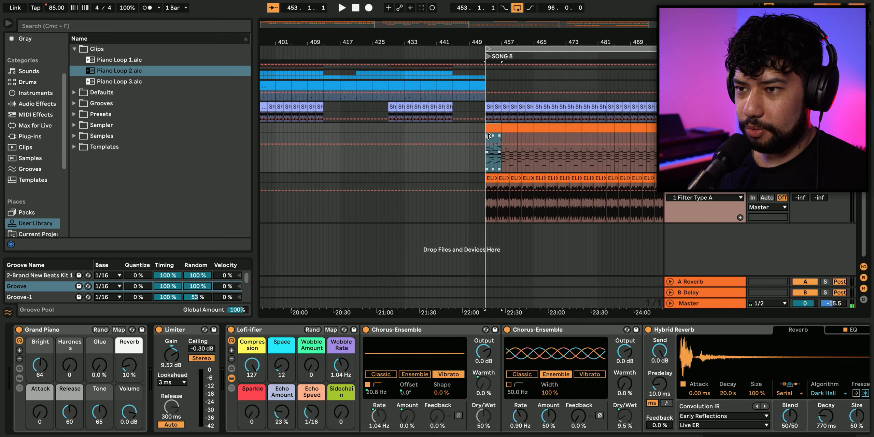
# Open the drum clip near the start of SONG 8 for note editing, and set the Song Tempo automation at bar 453 to 70
pyautogui.scroll(5, 506, 147)
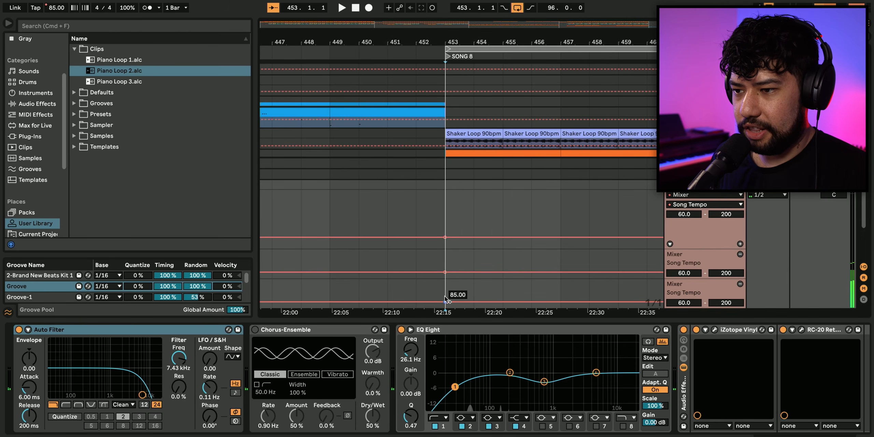
pyautogui.press('space')
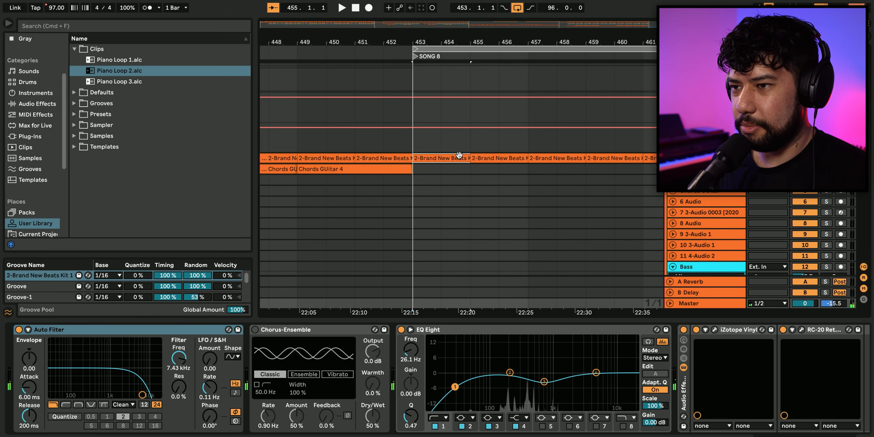
pyautogui.doubleClick(504, 159)
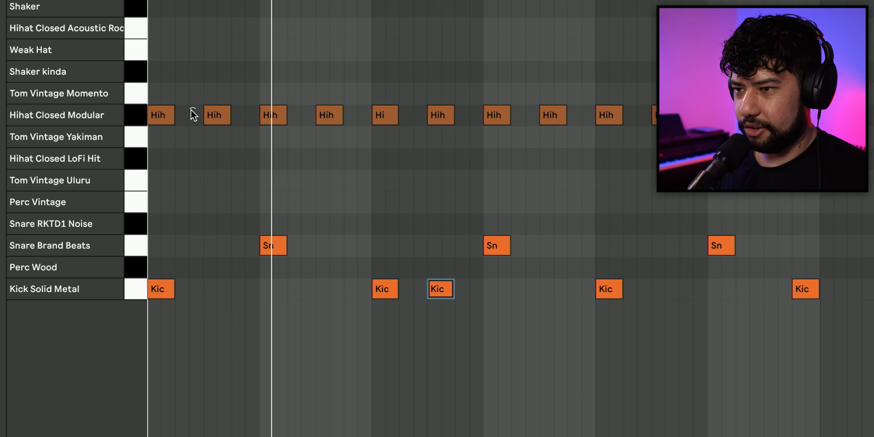
pyautogui.click(490, 181)
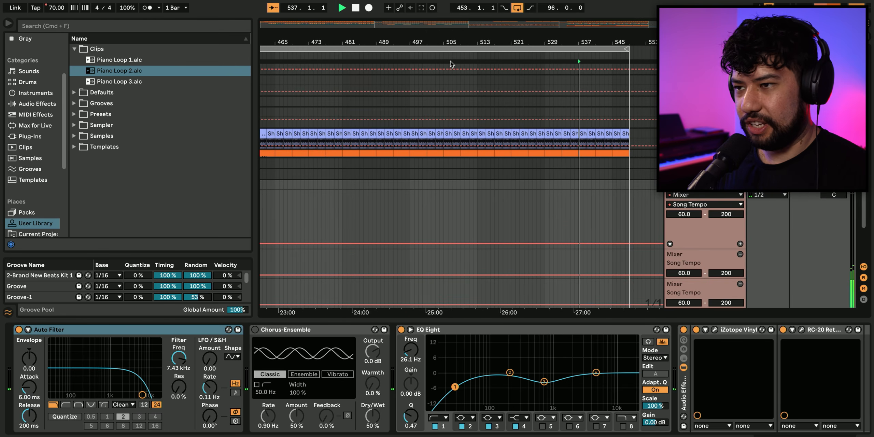
pyautogui.press('space')
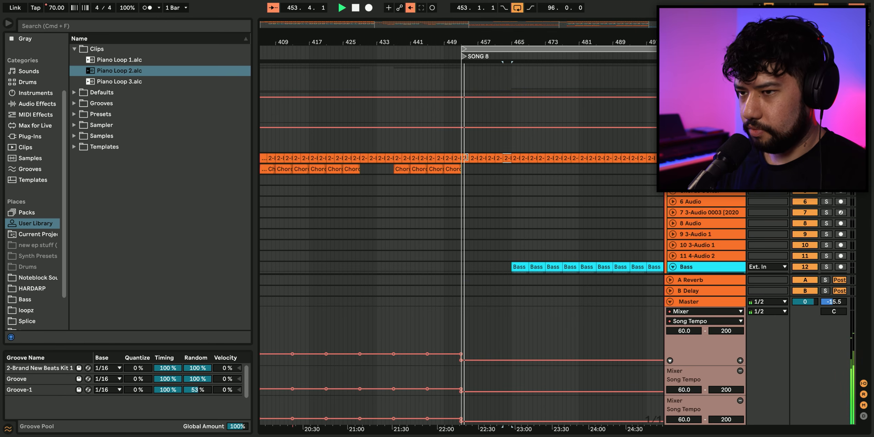
# Adjust the Space and Sidechain macros of the Lofi-ifier on the Grand Piano track
pyautogui.scroll(2, 506, 187)
pyautogui.scroll(-10, 506, 187)
pyautogui.scroll(2, 499, 185)
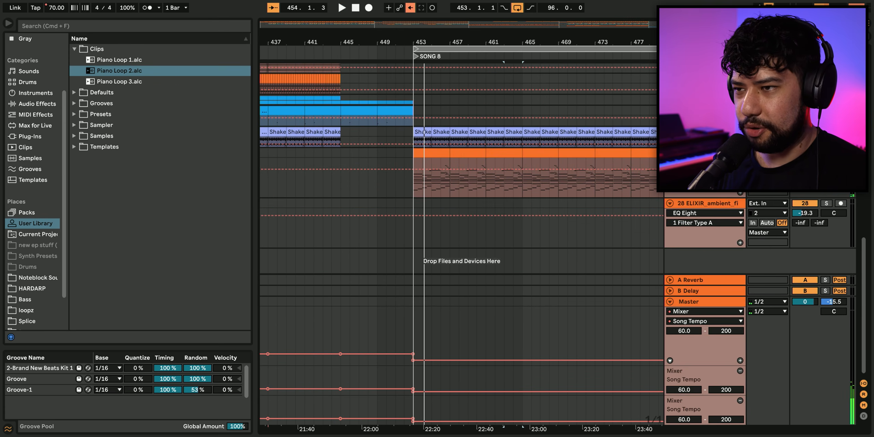
pyautogui.scroll(8, 428, 133)
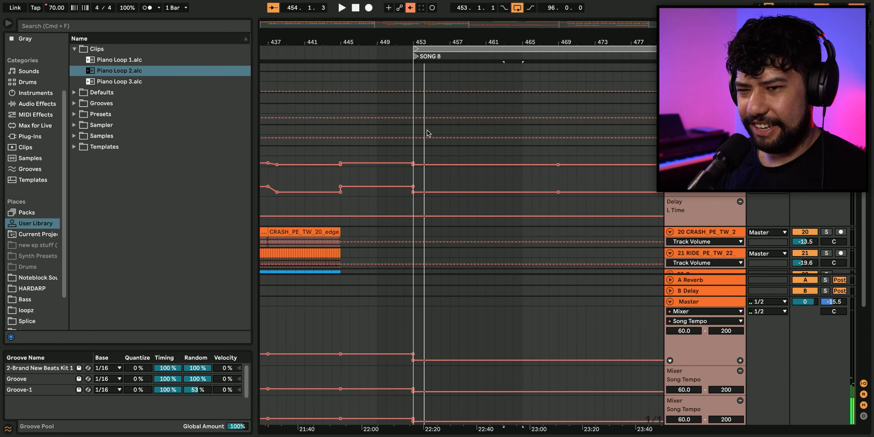
pyautogui.scroll(-1, 427, 132)
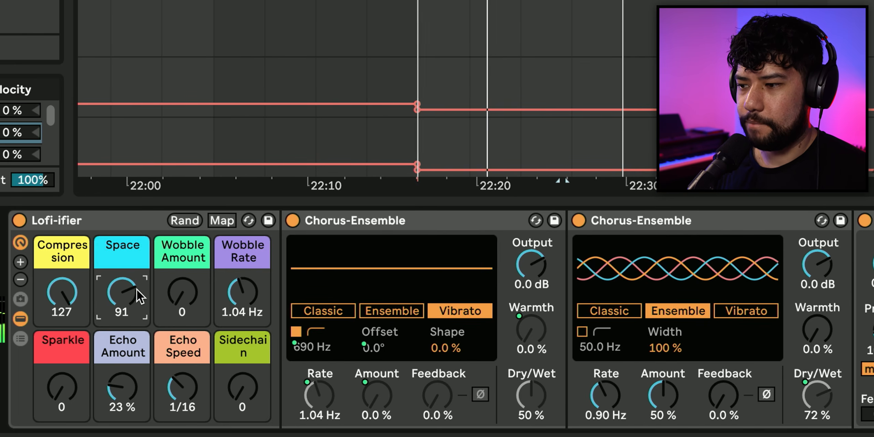
pyautogui.moveTo(137, 288); pyautogui.dragTo(217, 272)
pyautogui.moveTo(246, 381); pyautogui.dragTo(253, 325)
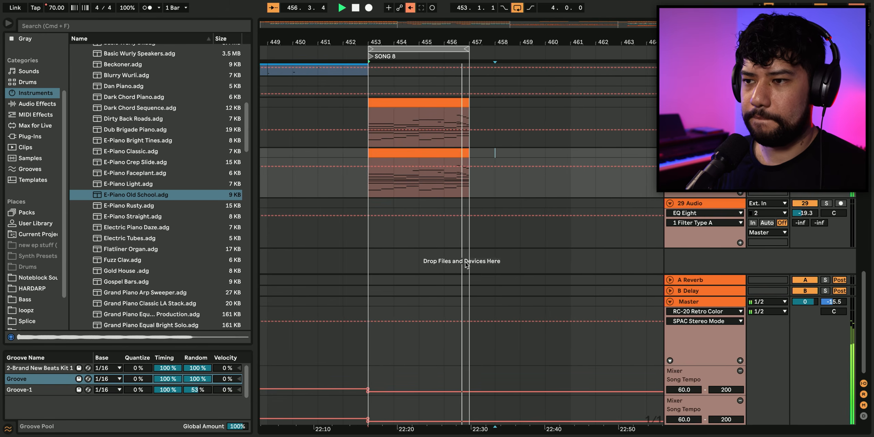
# Set the fixed grid to 1 Bar and add a Compressor with its sidechain section expanded after the E-Piano Old School track's Limiter
pyautogui.rightClick(506, 198)
pyautogui.click(615, 324)
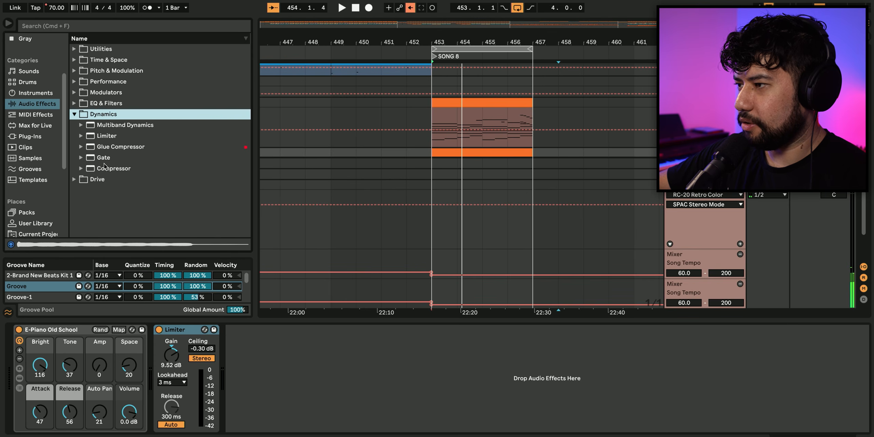
pyautogui.moveTo(104, 167); pyautogui.dragTo(224, 377)
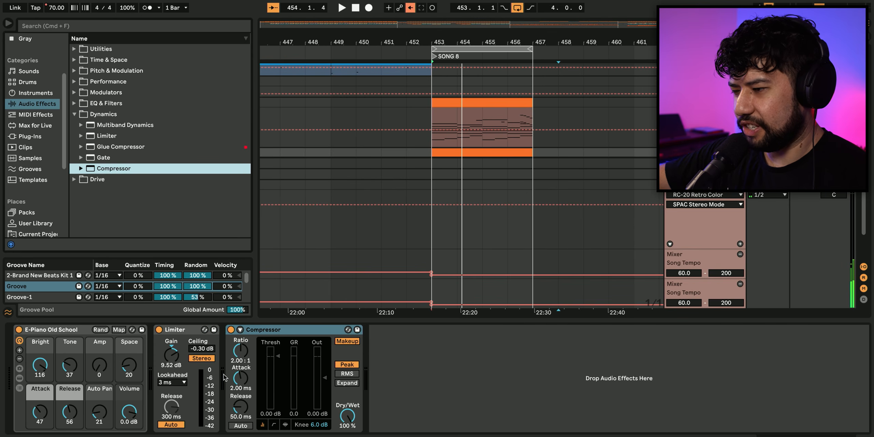
pyautogui.click(239, 331)
# Sidechain the E-Piano Compressor from 2-Brand New Beats Kit at Pre FX with an inf:1 ratio, and play it in the activity view
pyautogui.click(248, 357)
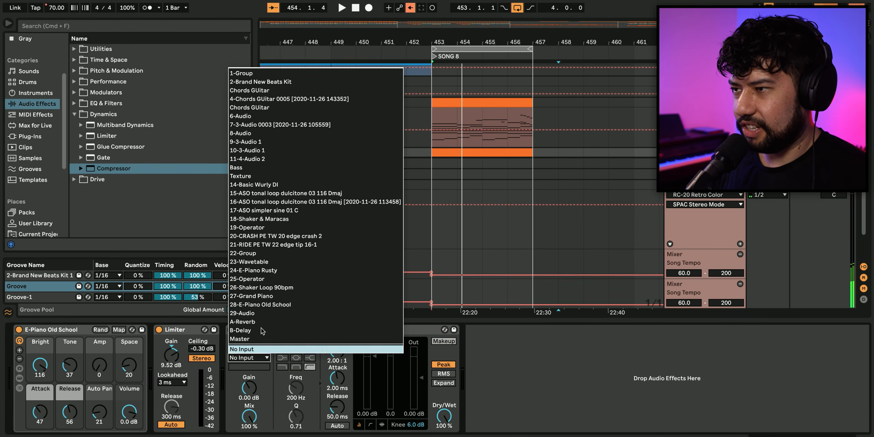
pyautogui.press('Return')
pyautogui.click(253, 367)
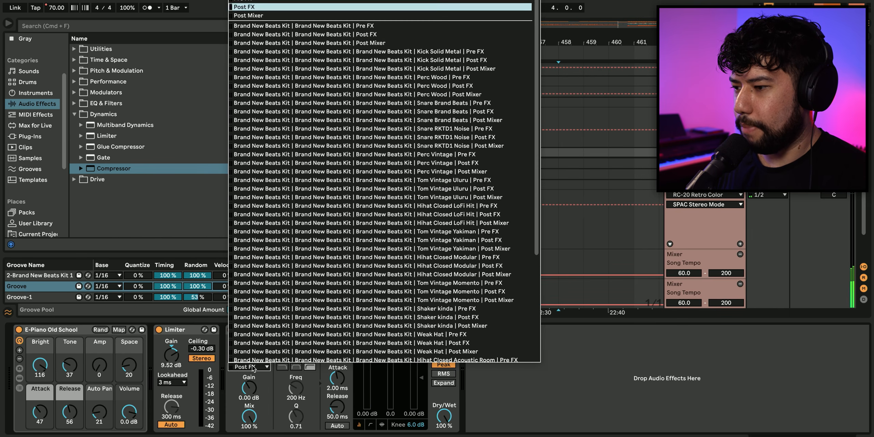
pyautogui.press('Return')
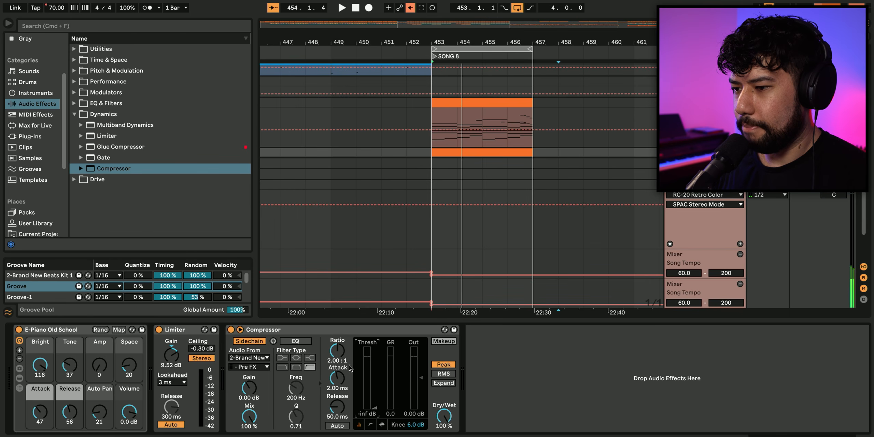
pyautogui.press('space')
pyautogui.click(381, 425)
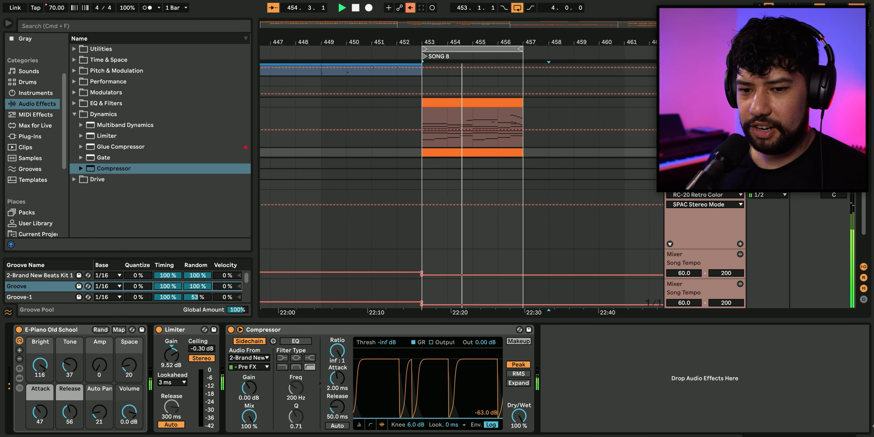
# Hide the device view and apply the 1 Bar fixed grid to the arrangement
pyautogui.press('super+alt+l')
pyautogui.rightClick(610, 173)
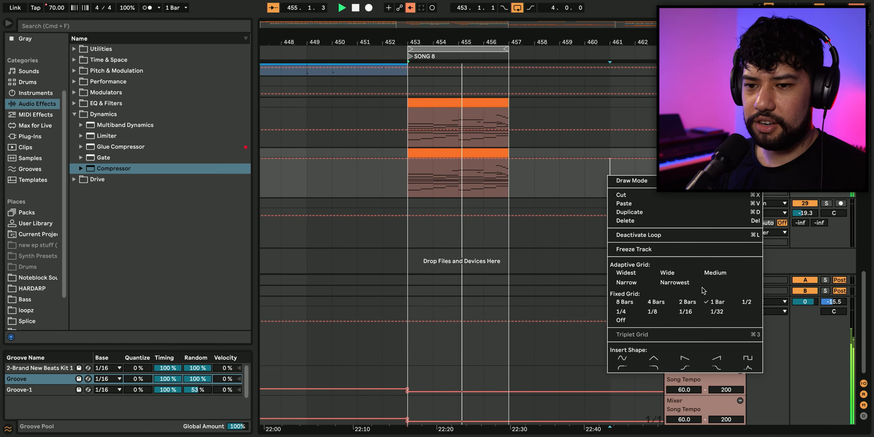
pyautogui.click(713, 298)
pyautogui.rightClick(585, 171)
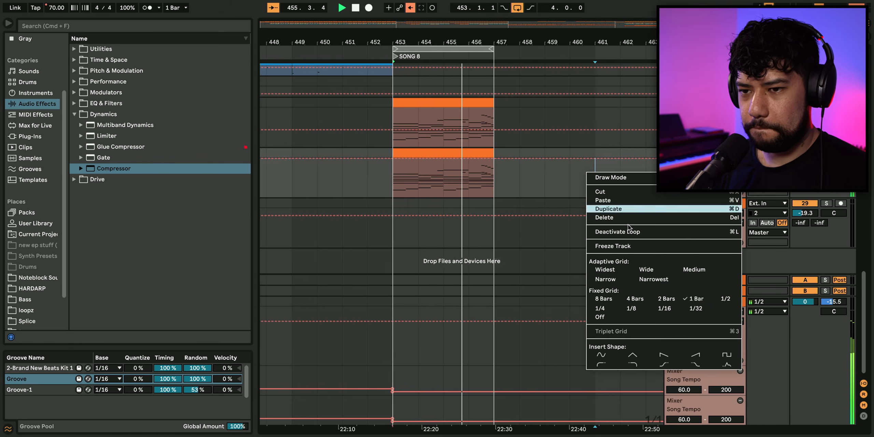
pyautogui.click(698, 298)
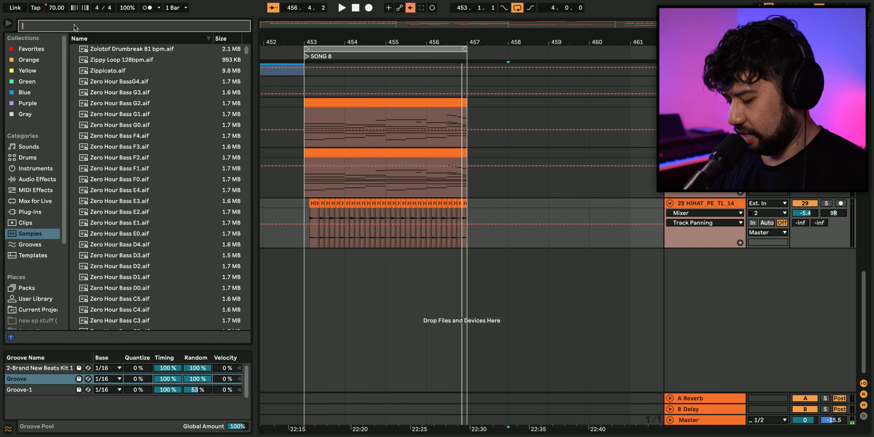
# Search the samples for vocal and place a Vocal Chop Female sample twice on new track 30 at the start of SONG 8
pyautogui.press('Return')
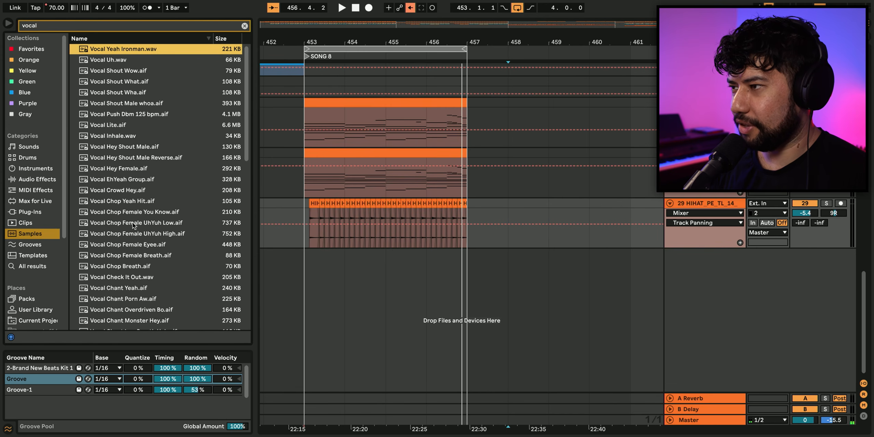
pyautogui.click(127, 104)
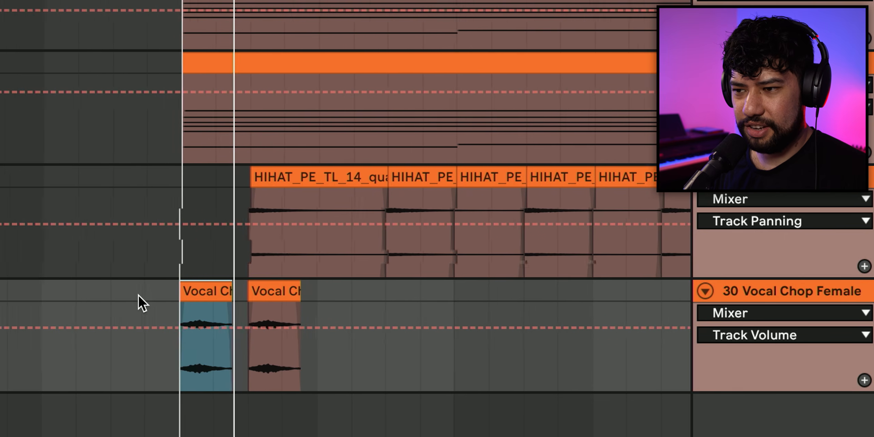
# Place the pair of Vocal Chop Female clips at the start of each bar across SONG 8's four-bar loop
pyautogui.click(218, 293)
pyautogui.scroll(-5, 271, 305)
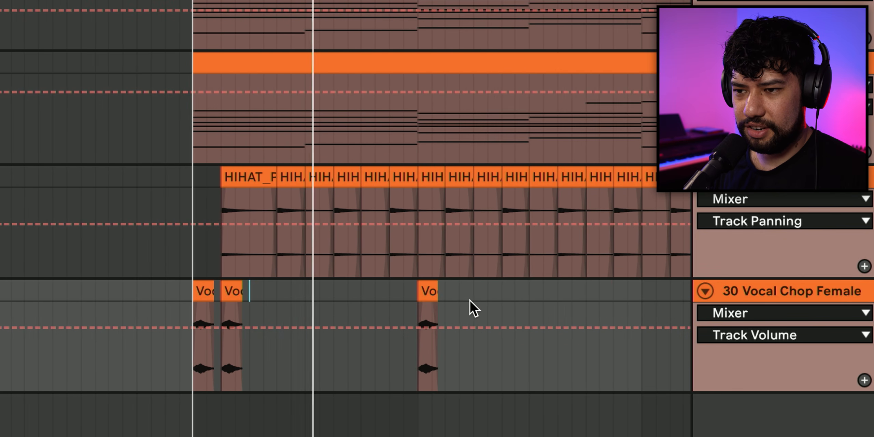
pyautogui.moveTo(428, 293); pyautogui.dragTo(457, 298)
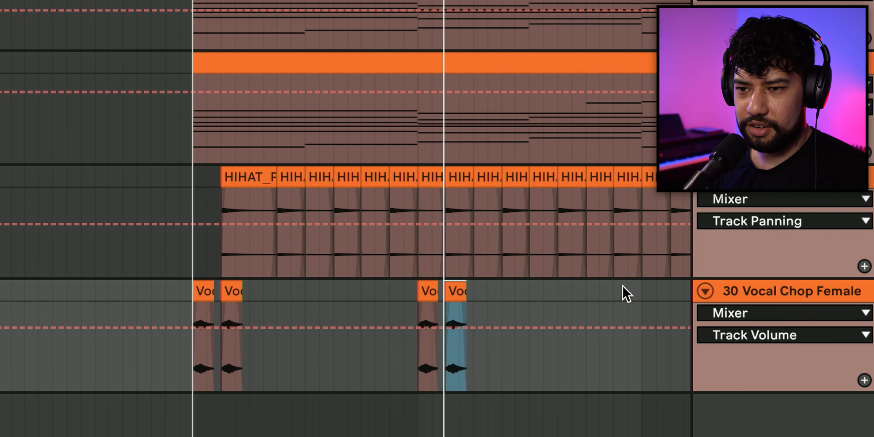
pyautogui.moveTo(623, 292); pyautogui.dragTo(186, 295)
pyautogui.scroll(-5, 137, 293)
pyautogui.hotkey('ctrl', 'd')
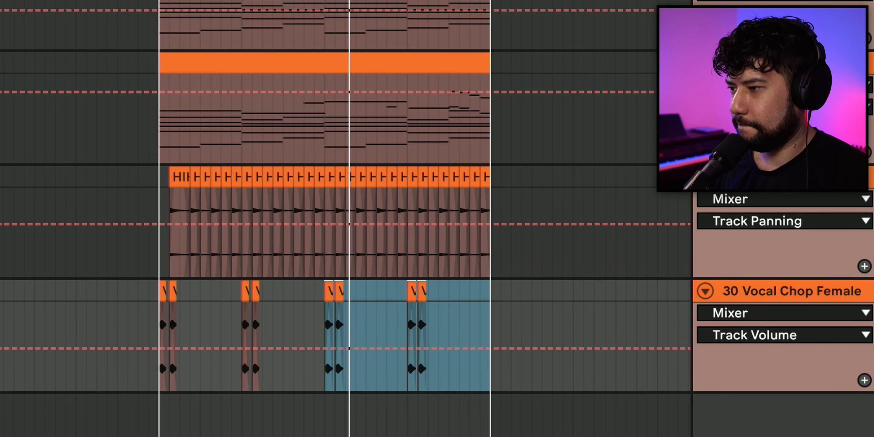
pyautogui.click(133, 286)
pyautogui.scroll(3, 239, 319)
pyautogui.scroll(-2, 273, 327)
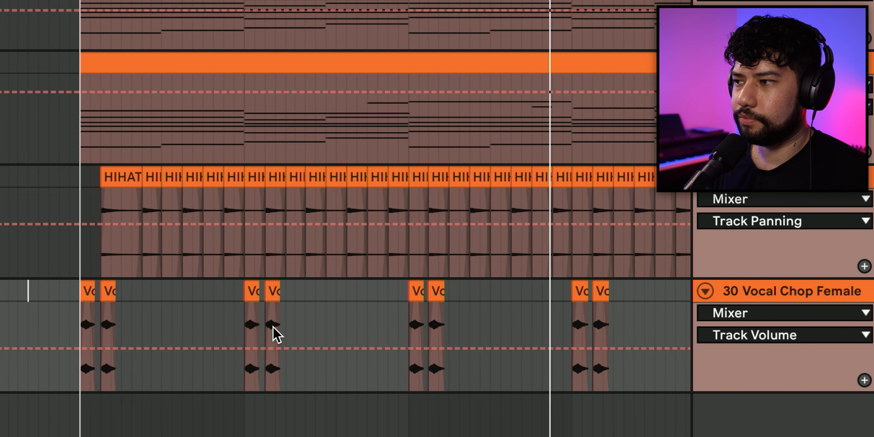
# Set the fixed grid to 1/8, chop Vocal Shout Male whoa into four short faded clips from beat 3 of bar 456, and play SONG 8
pyautogui.scroll(-2, 603, 328)
pyautogui.scroll(4, 622, 325)
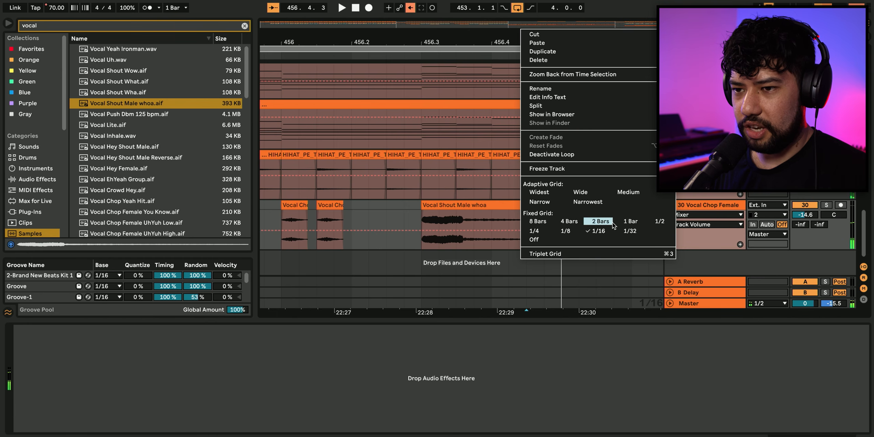
pyautogui.click(567, 231)
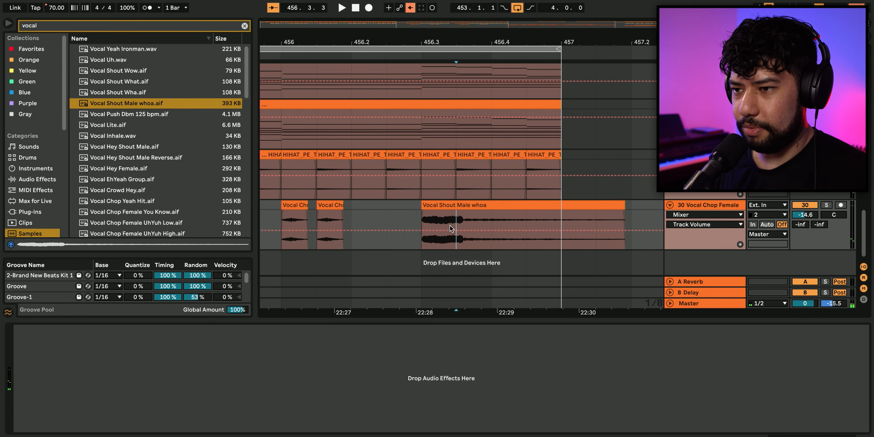
pyautogui.click(429, 209)
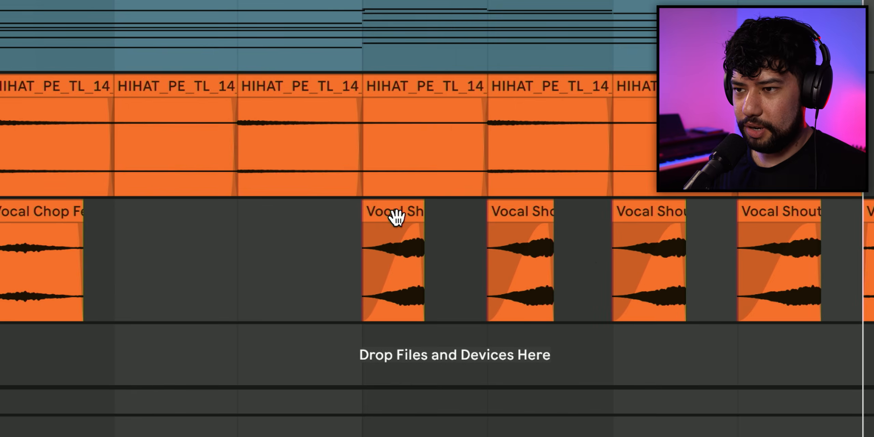
pyautogui.click(392, 210)
pyautogui.press('space')
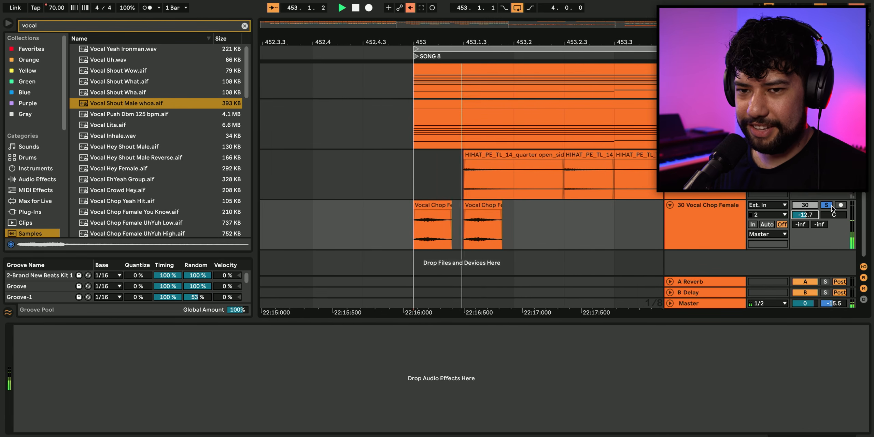
# Set the fixed grid to 1 Bar and show the clip settings of the four vocal shout chops ending bar 456
pyautogui.scroll(-4, 473, 214)
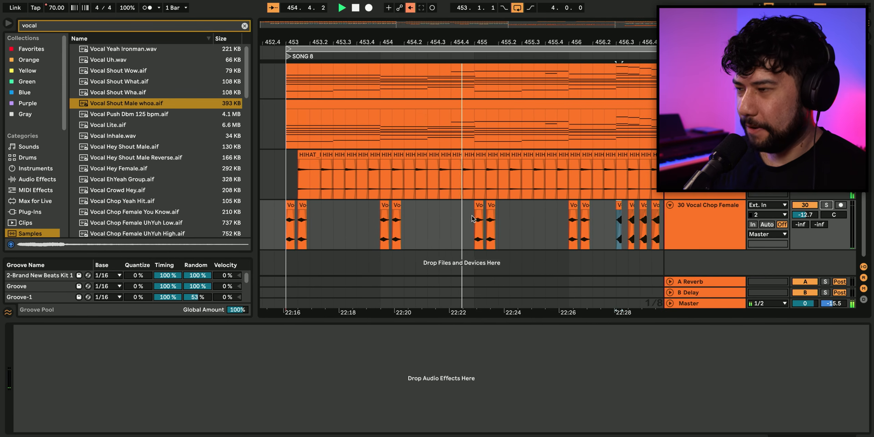
pyautogui.rightClick(482, 214)
pyautogui.click(594, 331)
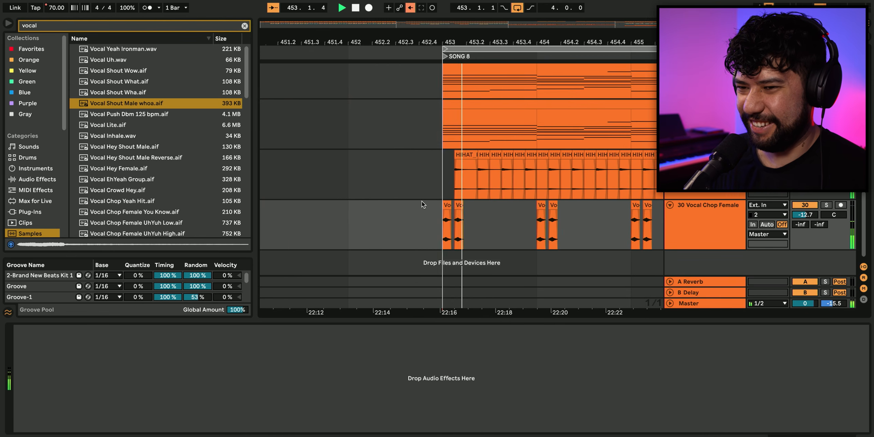
pyautogui.scroll(-5, 497, 227)
pyautogui.press('space')
pyautogui.scroll(5, 596, 188)
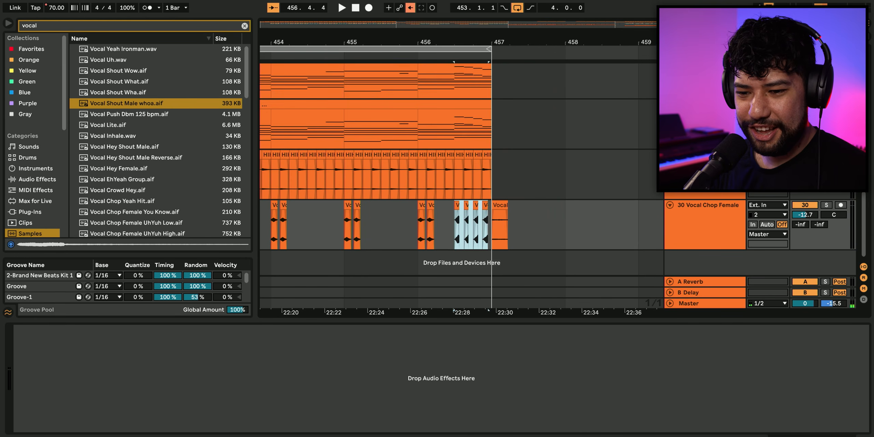
pyautogui.hotkey('shift', 'Tab')
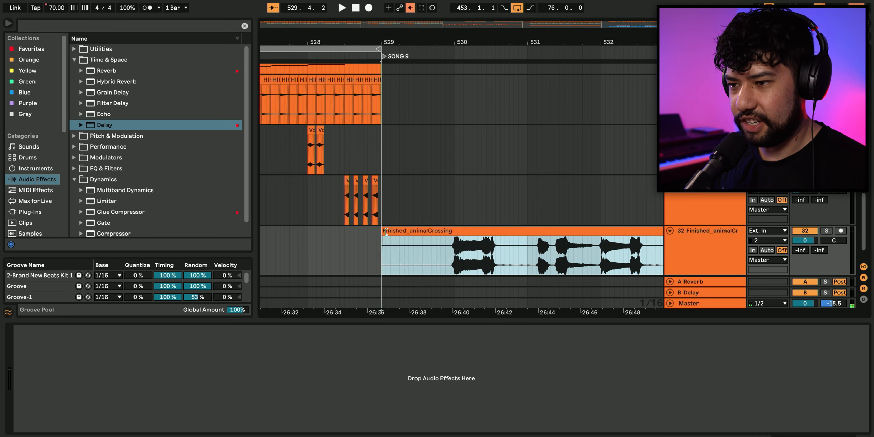
# Align the Finished_animalCrossing audio to SONG 9's start and automate its Utility Gain from -inf to 0 dB using a 1/16 grid
pyautogui.moveTo(479, 232); pyautogui.dragTo(405, 239)
pyautogui.scroll(-2, 399, 219)
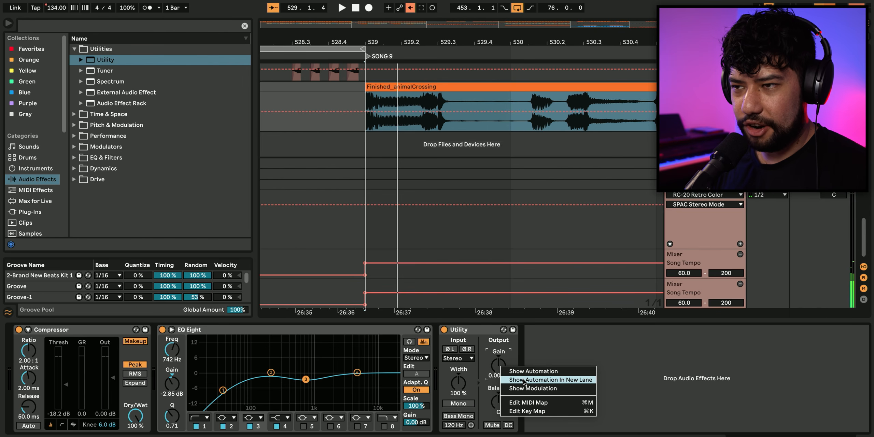
pyautogui.click(526, 368)
pyautogui.rightClick(320, 131)
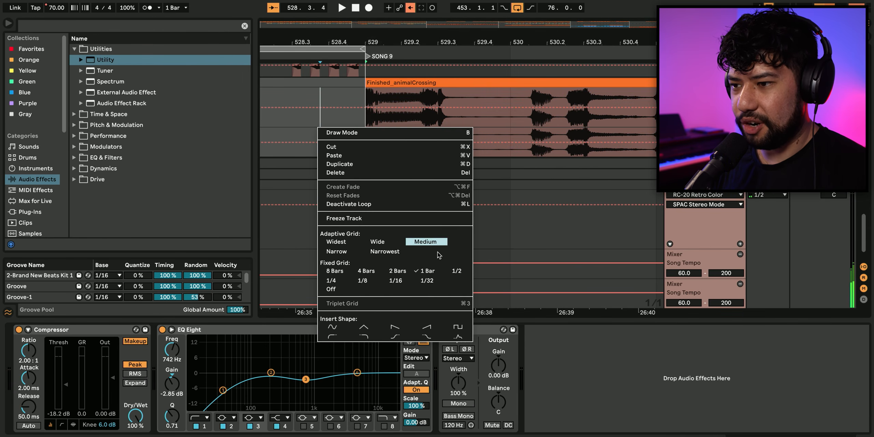
pyautogui.click(400, 278)
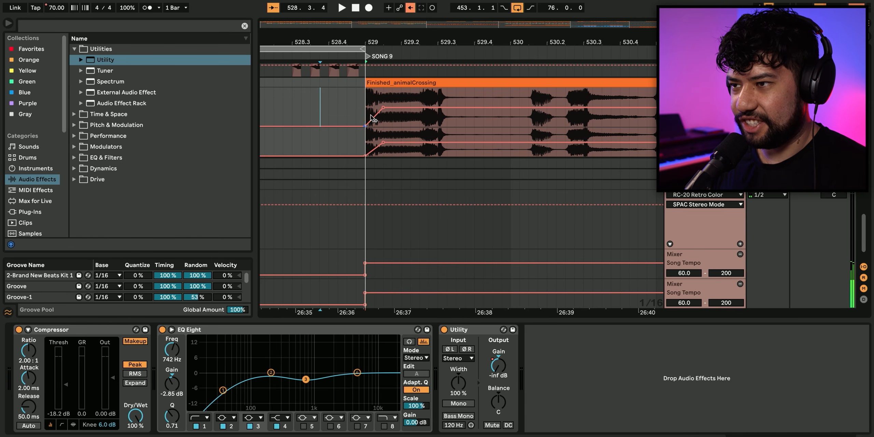
pyautogui.press('space')
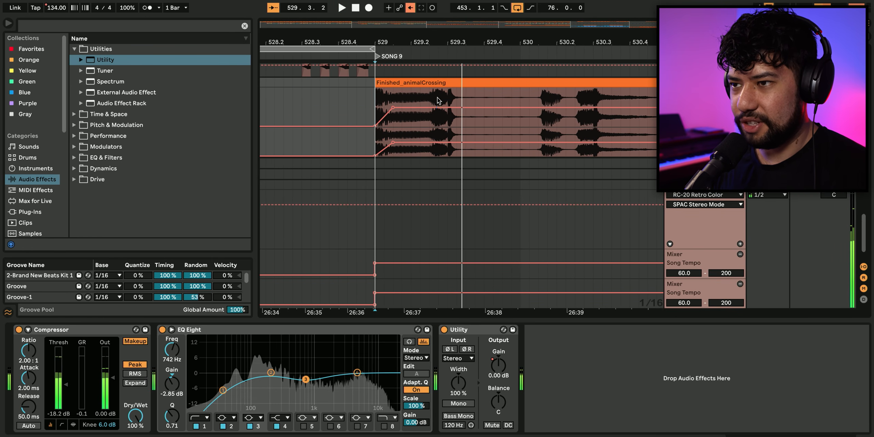
# Repeat the half-bar Utility Gain ramp across the first two bars of Finished_animalCrossing and play SONG 9 to check the pumping
pyautogui.moveTo(445, 123); pyautogui.dragTo(375, 118)
pyautogui.hotkey('ctrl', 'd')
pyautogui.hotkey('ctrl', 'd')
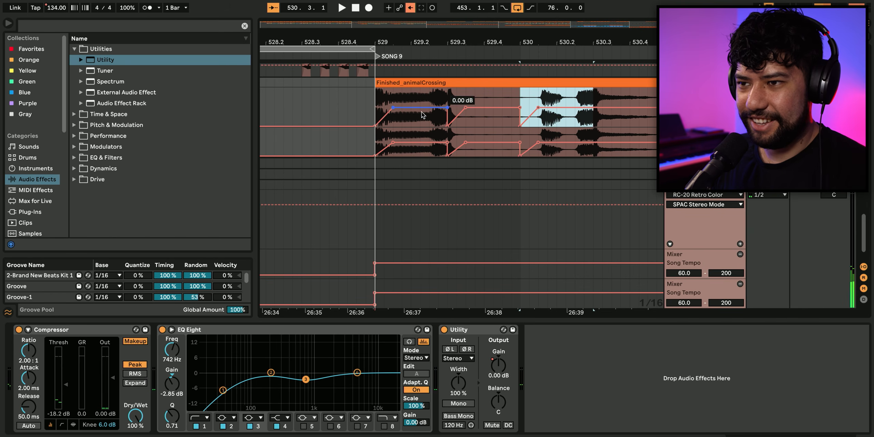
pyautogui.click(377, 102)
pyautogui.press('space')
pyautogui.press('-')
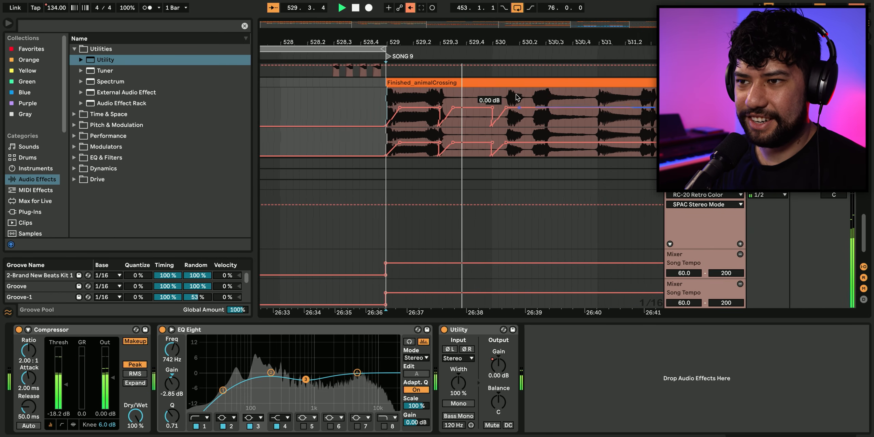
pyautogui.click(518, 116)
pyautogui.press('space')
pyautogui.moveTo(488, 99); pyautogui.dragTo(539, 117)
pyautogui.hotkey('ctrl', 'd')
# Duplicate the two-bar Utility Gain ramp pattern repeatedly along the Finished_animalCrossing clip through SONG 9
pyautogui.keyDown('shift'); pyautogui.click(362, 117); pyautogui.keyUp('shift')
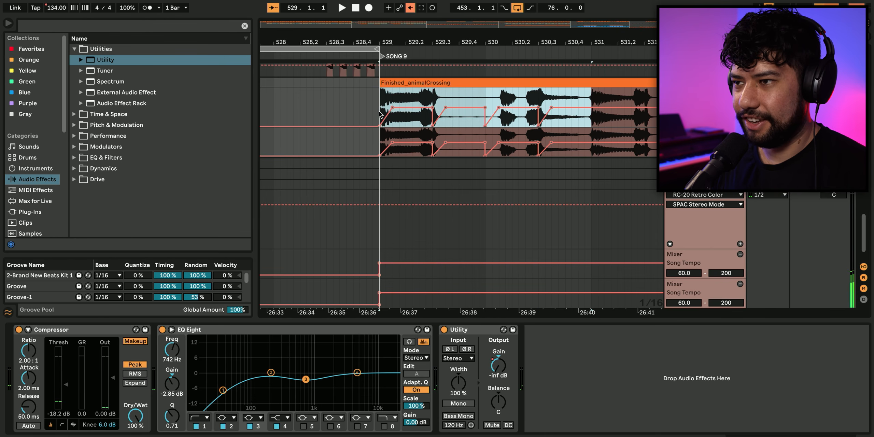
pyautogui.scroll(-5, 372, 116)
pyautogui.hotkey('ctrl', 'd')
pyautogui.hotkey('ctrl', 'd')
pyautogui.hotkey('ctrl', 'd')
pyautogui.hotkey('ctrl', 'd')
pyautogui.hotkey('ctrl', 'd')
pyautogui.hotkey('ctrl', 'd')
pyautogui.hotkey('ctrl', 'd')
pyautogui.hotkey('ctrl', 'd')
pyautogui.hotkey('ctrl', 'd')
pyautogui.hotkey('ctrl', 'd')
pyautogui.hotkey('ctrl', 'd')
pyautogui.hotkey('ctrl', 'd')
pyautogui.scroll(-5, 368, 118)
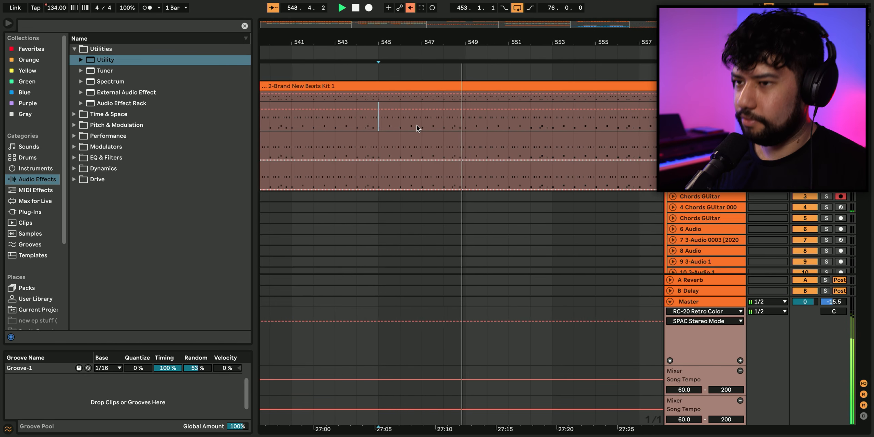
# Examine SONG 9's 2-Brand New Beats Kit 1 sections against the Finished_animalCrossing gain automation across bars 529 to 625
pyautogui.scroll(-5, 421, 129)
pyautogui.press('space')
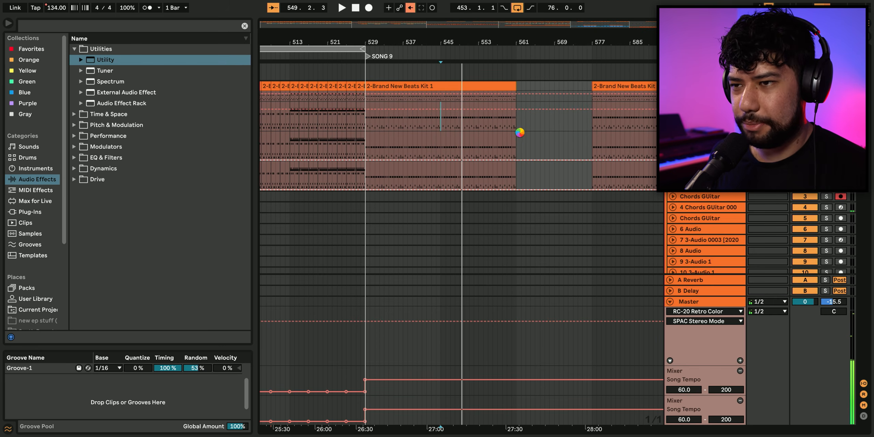
pyautogui.scroll(-5, 522, 133)
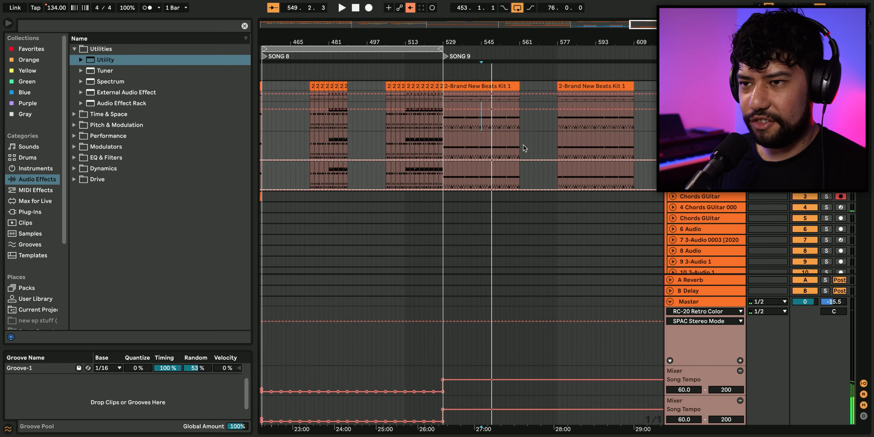
pyautogui.rightClick(524, 137)
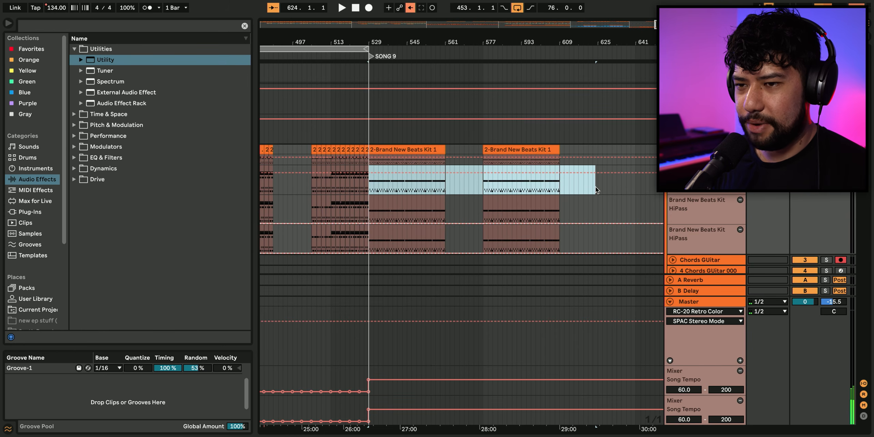
pyautogui.scroll(-15, 596, 190)
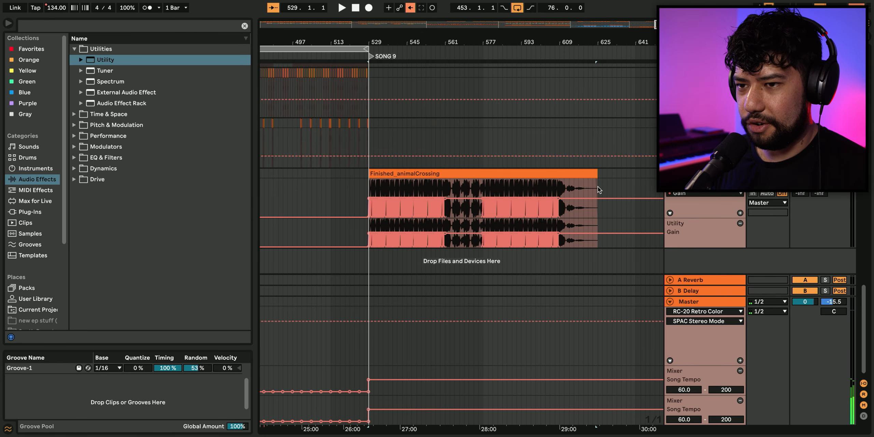
pyautogui.moveTo(597, 187); pyautogui.dragTo(369, 180)
pyautogui.press('z')
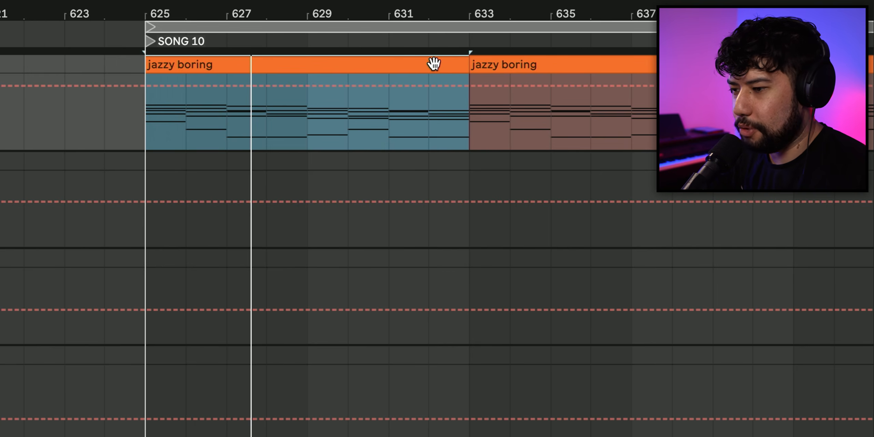
# Record a Chords GUitar take over the first four bars of SONG 10
pyautogui.hscroll(-5, 434, 64)
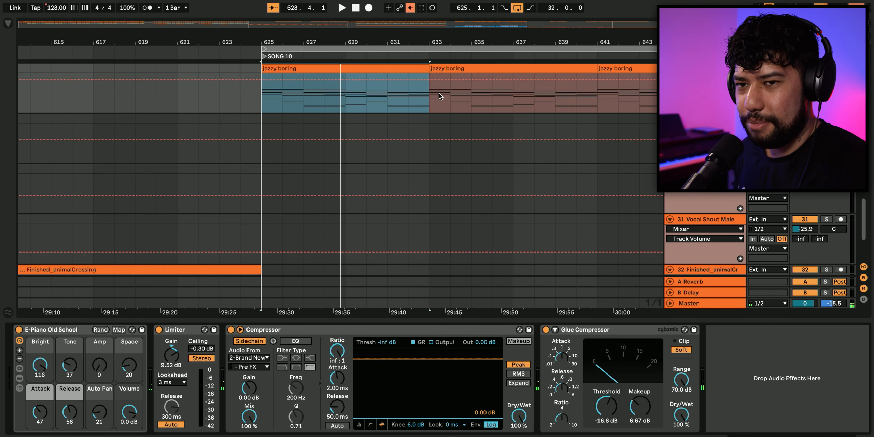
pyautogui.scroll(5, 439, 92)
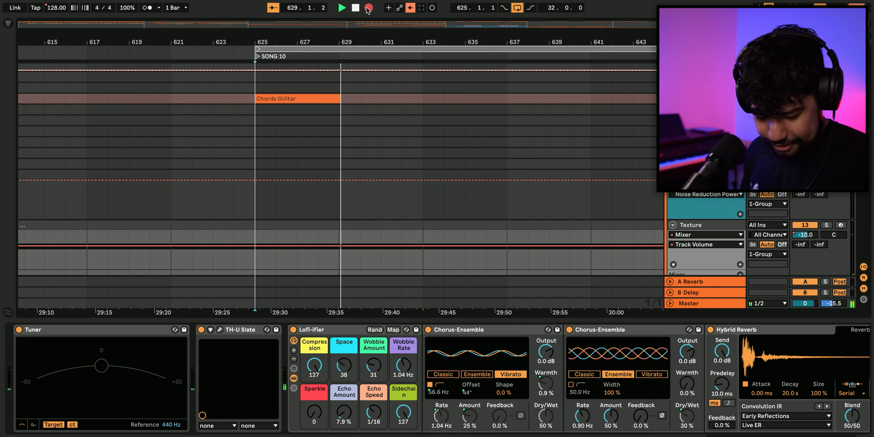
pyautogui.click(368, 9)
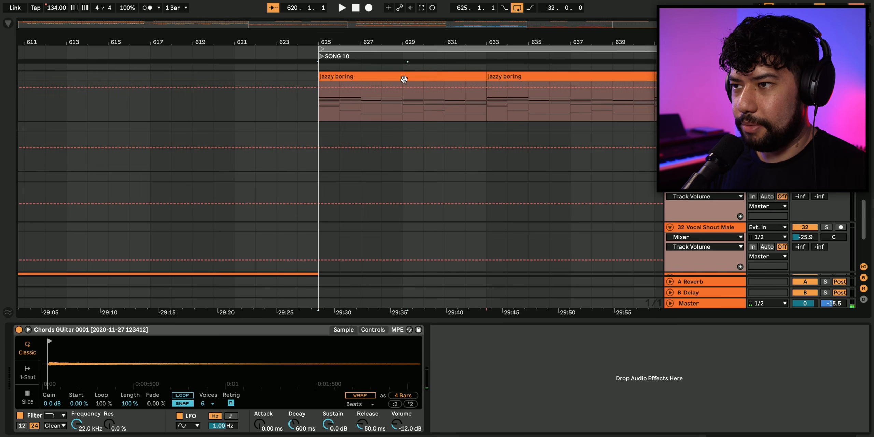
# Copy the eight-bar jazzy boring clip to the Chords GUitar 0001 sampler track at SONG 10's start and show its device
pyautogui.click(418, 89)
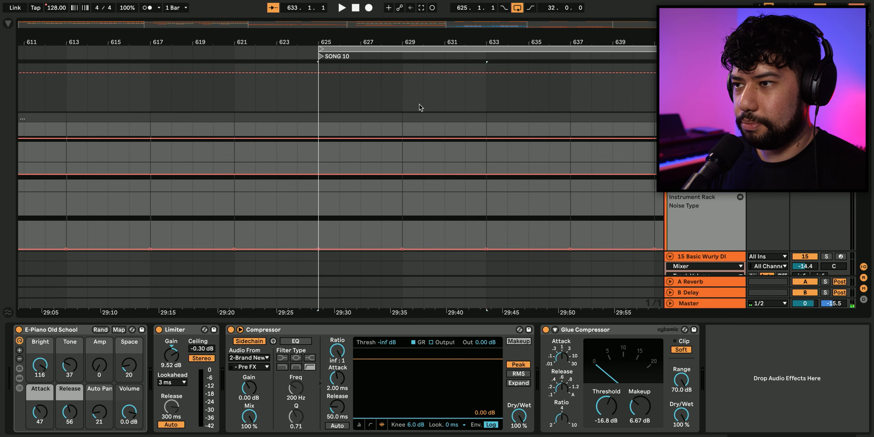
pyautogui.scroll(8, 356, 163)
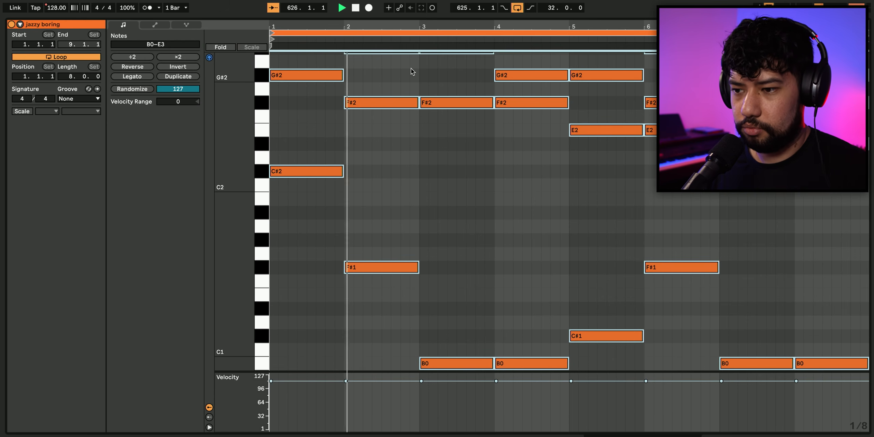
pyautogui.click(758, 436)
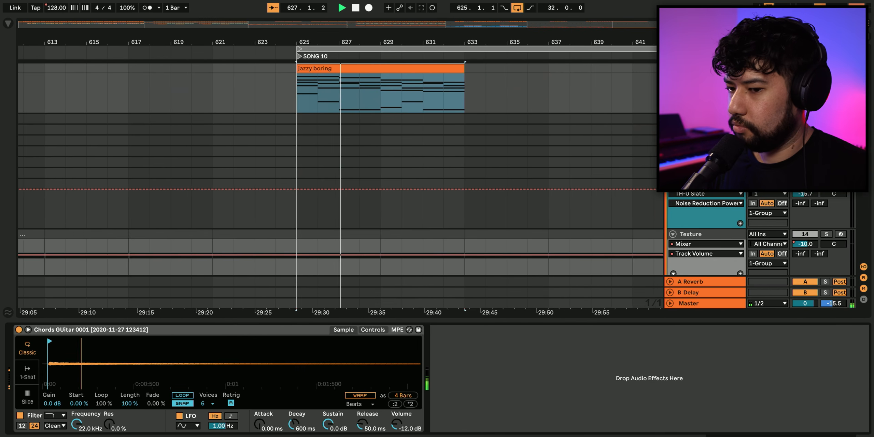
# Apply the groove named Groove to the copied jazzy boring clip, return to the sampler device, and stop playback
pyautogui.click(642, 436)
pyautogui.click(79, 98)
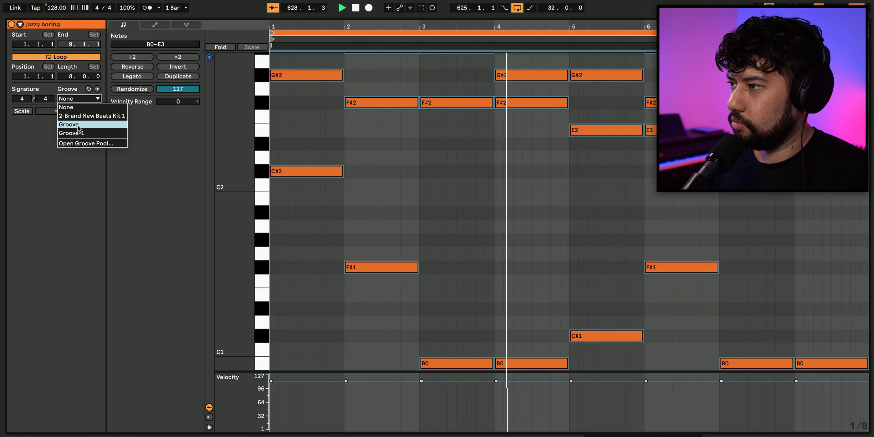
pyautogui.click(79, 125)
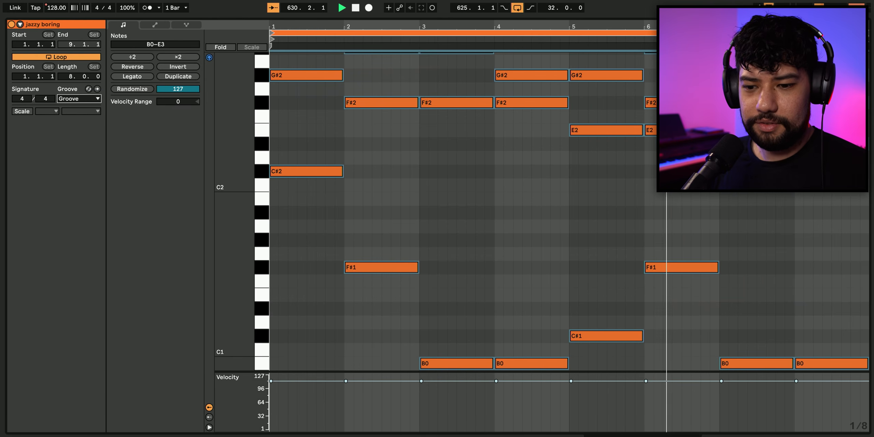
pyautogui.hotkey('shift', 'Tab')
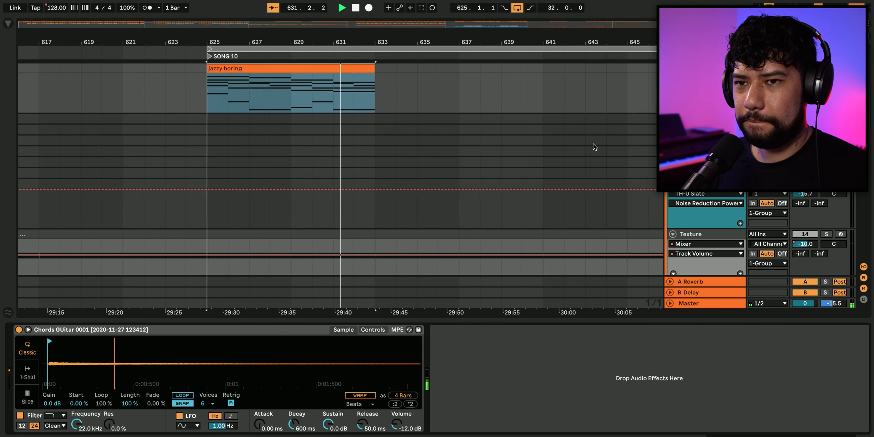
pyautogui.press('space')
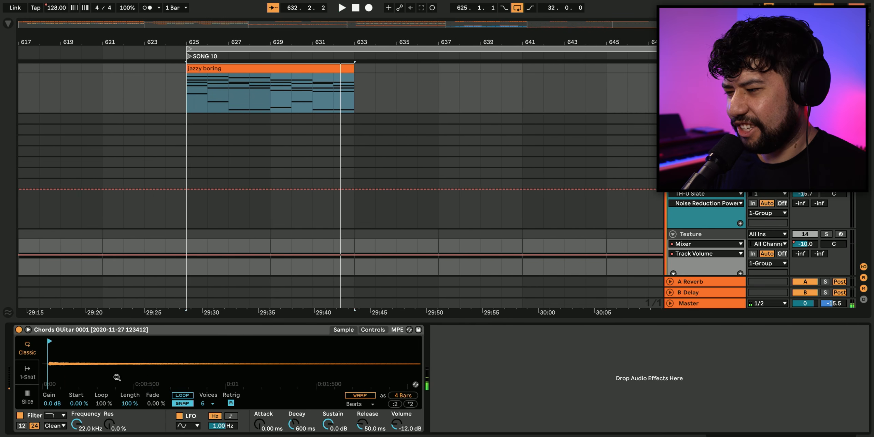
# Freeze the jazzy boring guitar track in SONG 10 and transpose the resulting audio clip to -12 st
pyautogui.rightClick(468, 72)
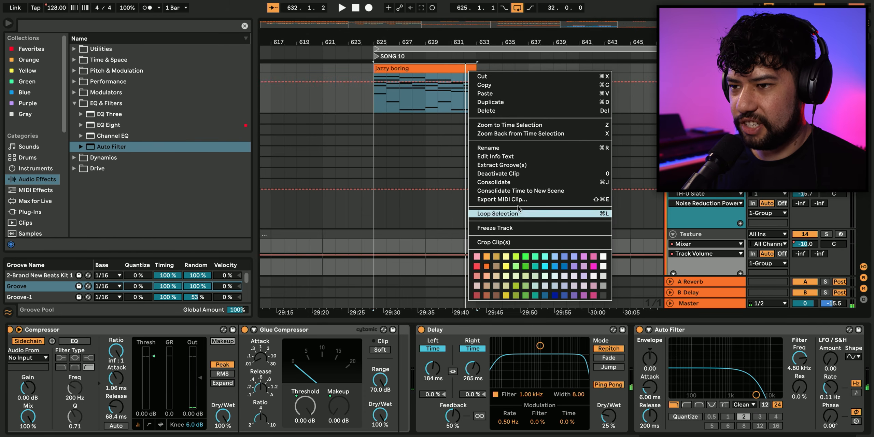
pyautogui.click(512, 228)
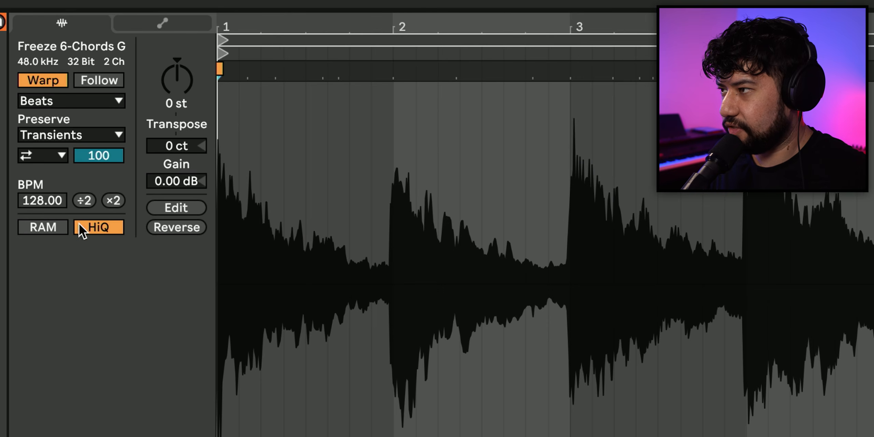
pyautogui.moveTo(175, 90); pyautogui.dragTo(175, 109)
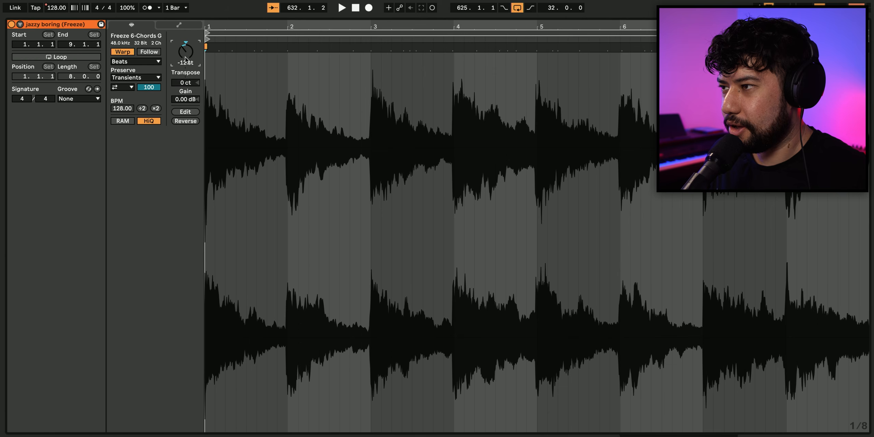
pyautogui.click(798, 435)
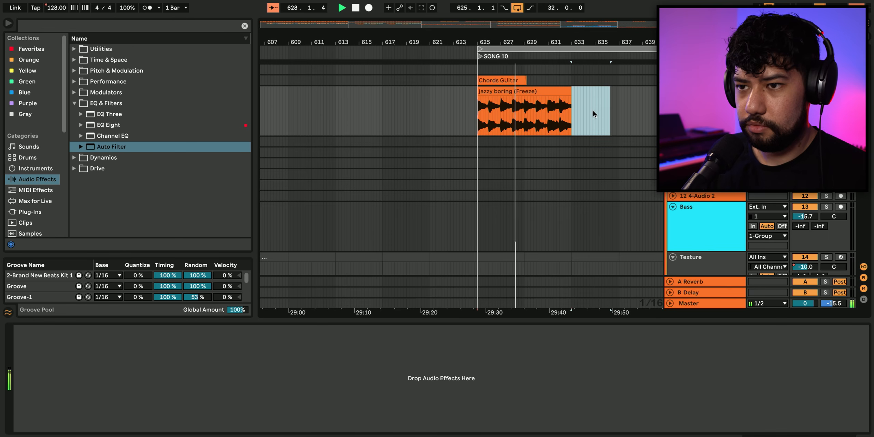
# Set the adaptive grid to Medium and duplicate the eight-bar jazzy boring (Freeze) clip three times to fill SONG 10 up to bar 657
pyautogui.rightClick(594, 111)
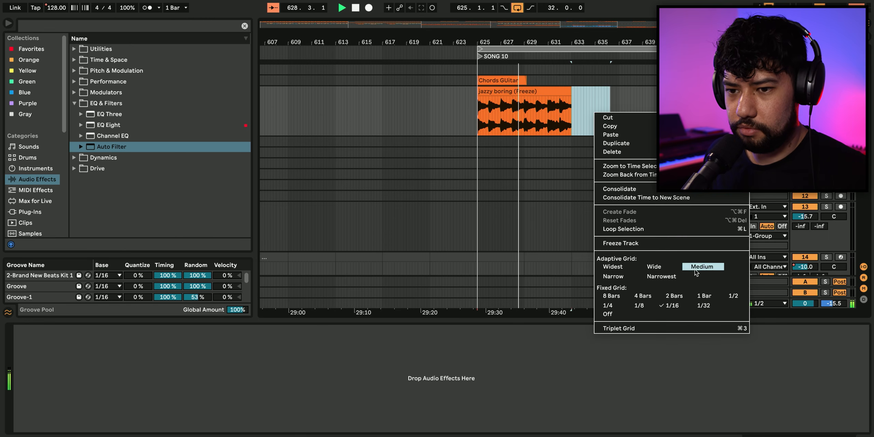
pyautogui.click(699, 266)
pyautogui.scroll(3, 549, 101)
pyautogui.click(548, 100)
pyautogui.click(549, 91)
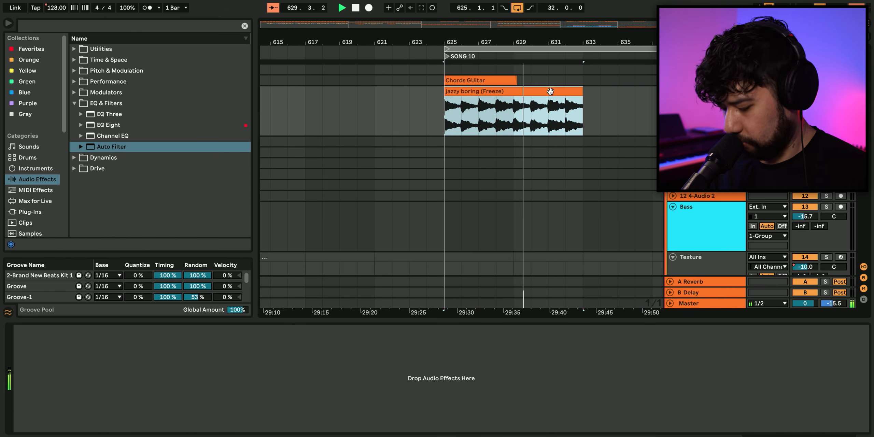
pyautogui.scroll(-4, 446, 90)
pyautogui.hotkey('ctrl', 'd')
pyautogui.scroll(-2, 453, 91)
pyautogui.hotkey('ctrl', 'd')
pyautogui.hotkey('ctrl', 'd')
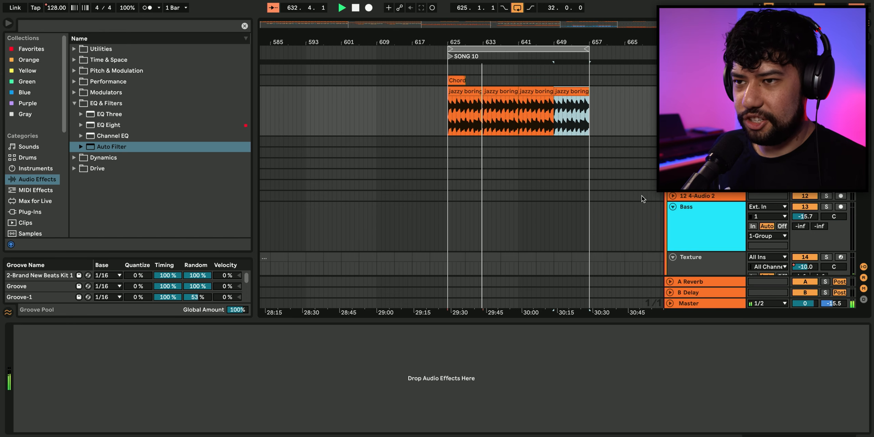
pyautogui.press('space')
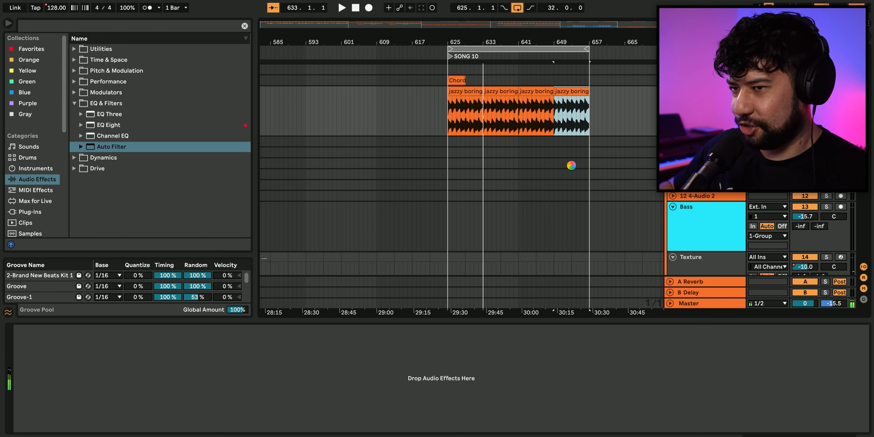
# Copy the 2-Brand New Beats Kit 1 drum clip from SONG 9 into SONG 10
pyautogui.scroll(5, 573, 174)
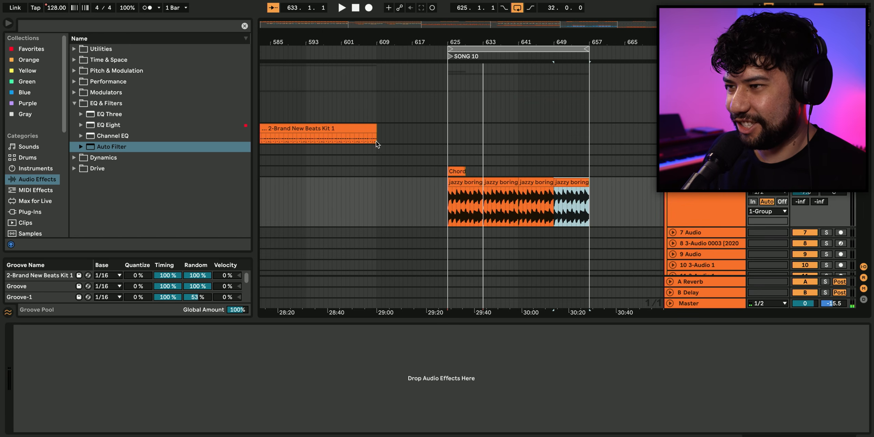
pyautogui.click(343, 127)
pyautogui.moveTo(322, 128); pyautogui.dragTo(499, 133)
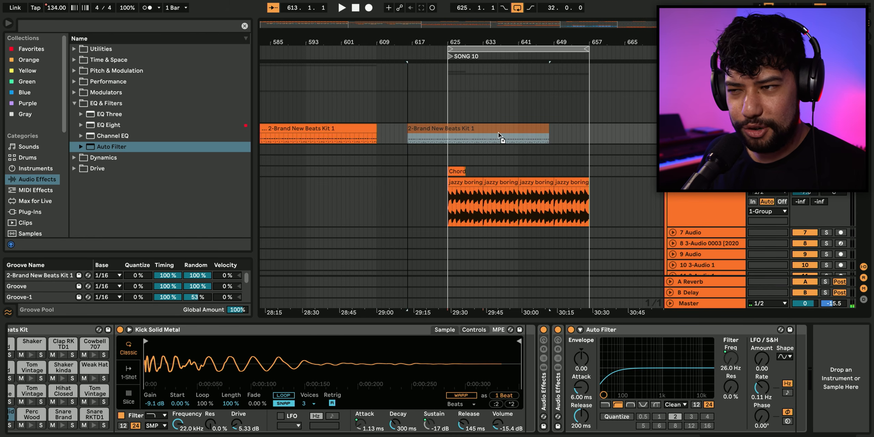
pyautogui.doubleClick(535, 133)
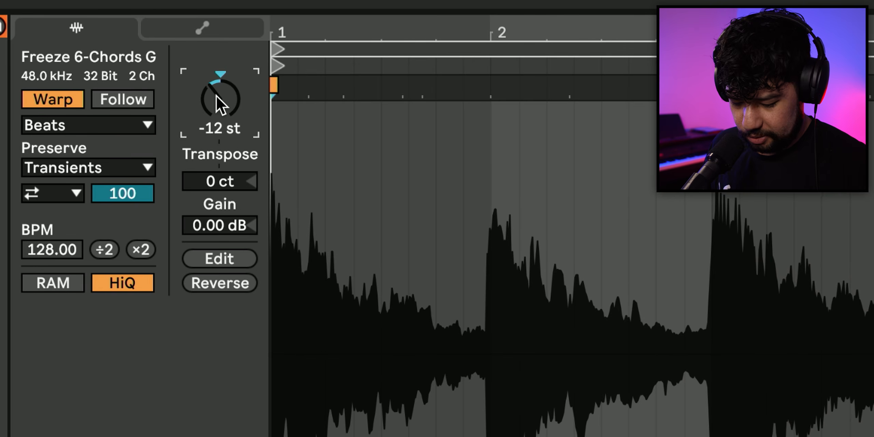
# Set the transpose of the duplicated jazzy boring (Freeze) clip to 12 st and toggle playback
pyautogui.write('12 st')
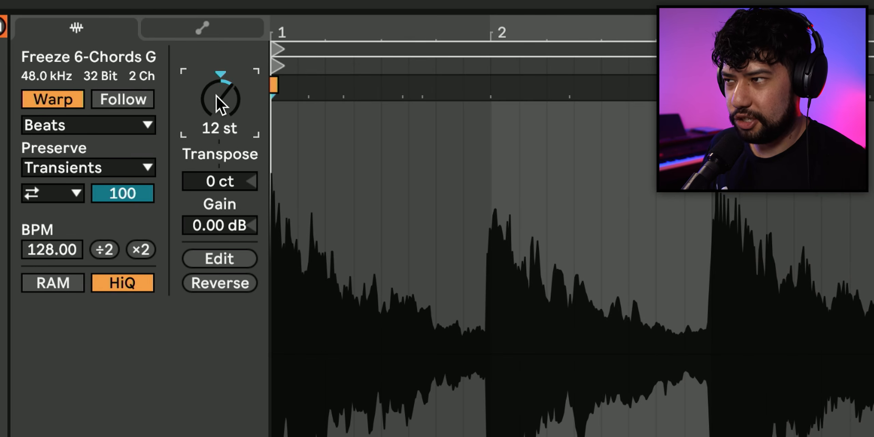
pyautogui.press('Return')
pyautogui.press('space')
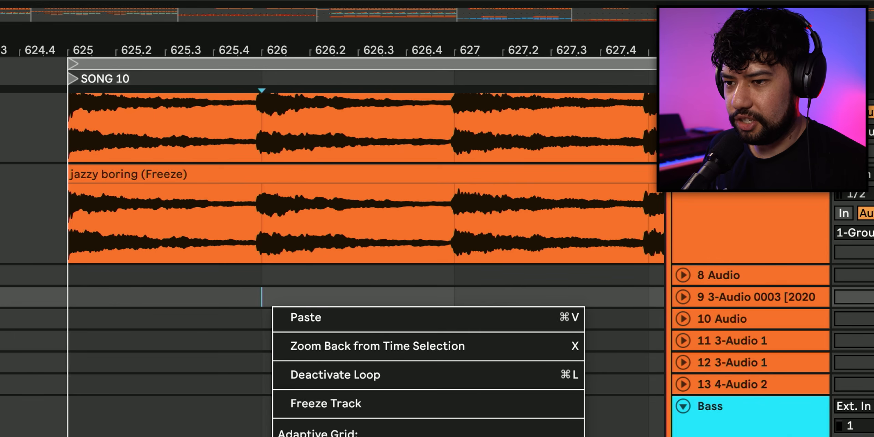
# Cut a one-beat slice at bar 625 of the lower jazzy boring (Freeze) clip, fade it out, and repeat such slices through bar 627
pyautogui.press('Escape')
pyautogui.click(153, 224)
pyautogui.click(89, 173)
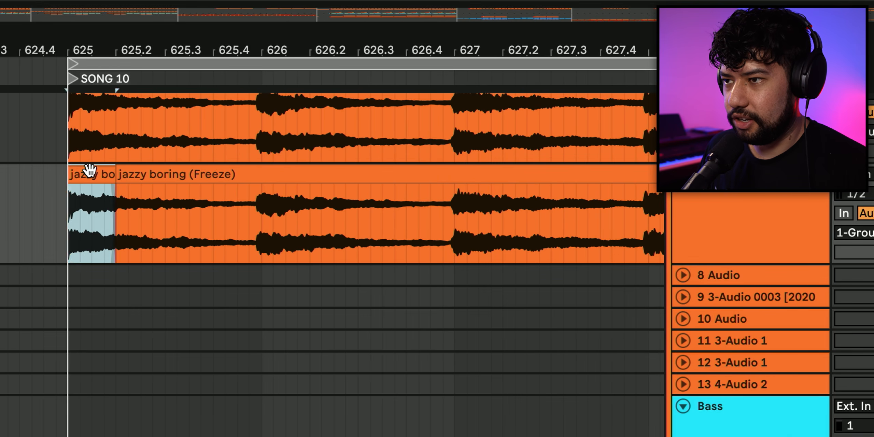
pyautogui.press('super+d')
pyautogui.press('super+d')
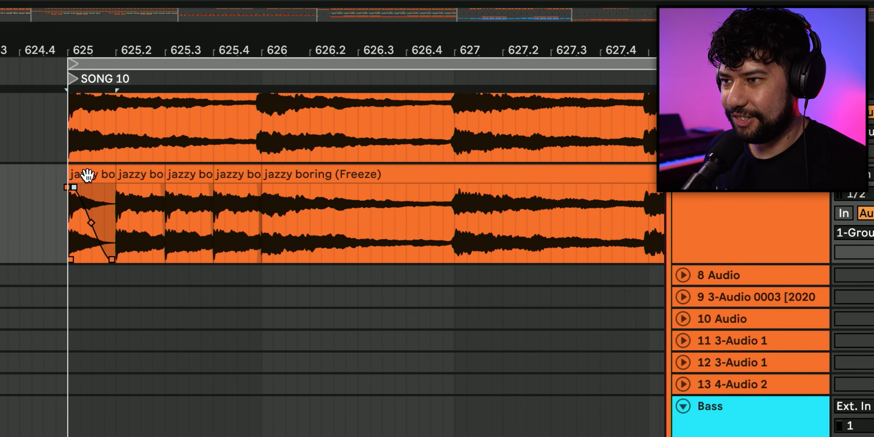
pyautogui.click(89, 175)
pyautogui.press('super+d')
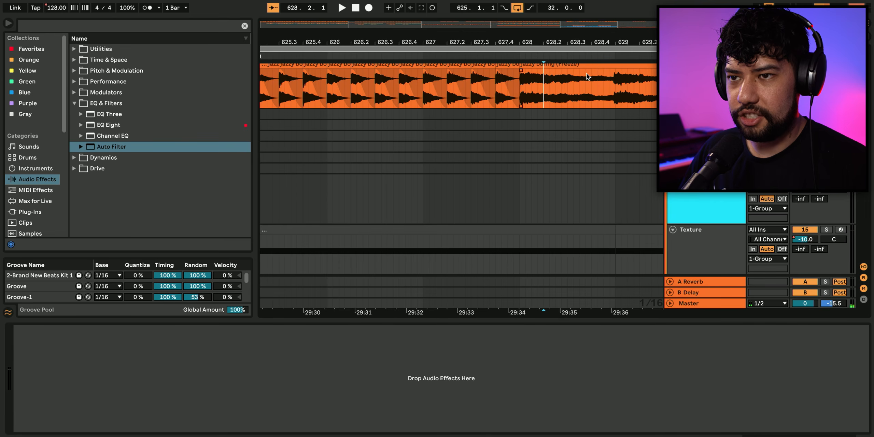
# Trim the bar 628 chord to its first beat, fade it out, and duplicate it over the remaining three beats
pyautogui.moveTo(614, 78); pyautogui.dragTo(544, 97)
pyautogui.press('Delete')
pyautogui.click(521, 109)
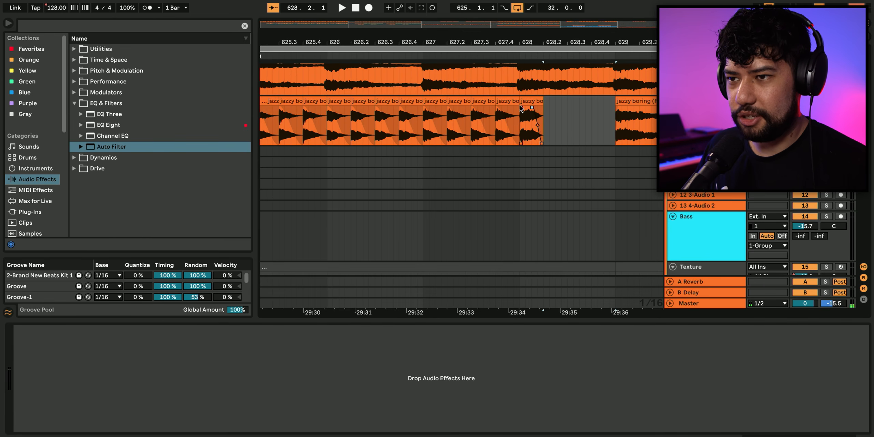
pyautogui.click(531, 101)
pyautogui.hotkey('ctrl', 'd')
pyautogui.hotkey('ctrl', 'd')
pyautogui.hotkey('ctrl', 'd')
pyautogui.hscroll(-2, 524, 111)
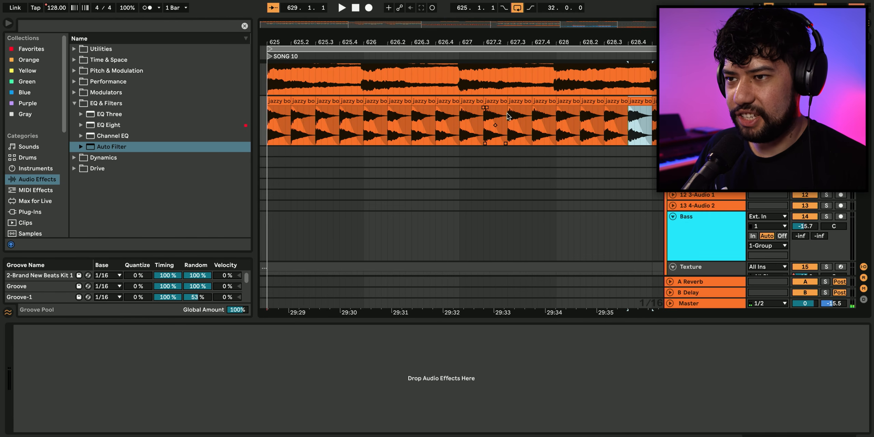
# Duplicate the four bars of chopped chord slices from bar 625 until they fill SONG 10, and play the result
pyautogui.scroll(-2, 507, 116)
pyautogui.keyDown('shift'); pyautogui.click(363, 101); pyautogui.keyUp('shift')
pyautogui.hotkey('ctrl', 'd')
pyautogui.scroll(-3, 350, 101)
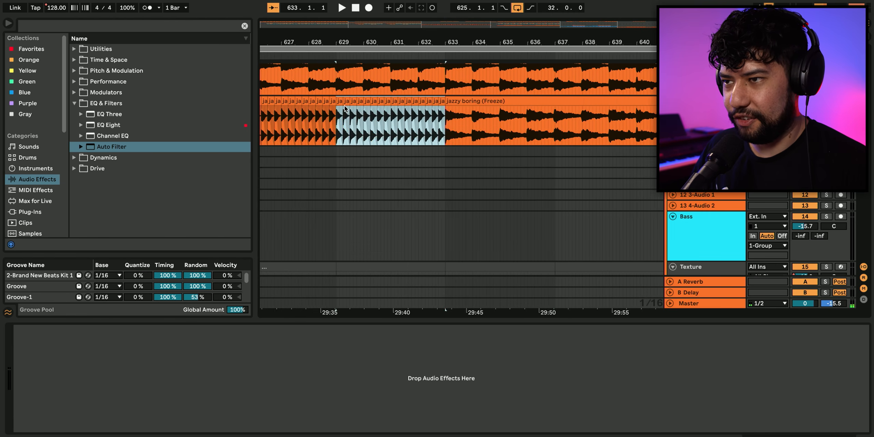
pyautogui.hotkey('ctrl', 'd')
pyautogui.hotkey('ctrl', 'd')
pyautogui.scroll(-3, 345, 107)
pyautogui.hotkey('ctrl', 'd')
pyautogui.hotkey('ctrl', 'd')
pyautogui.hotkey('ctrl', 'd')
pyautogui.press('space')
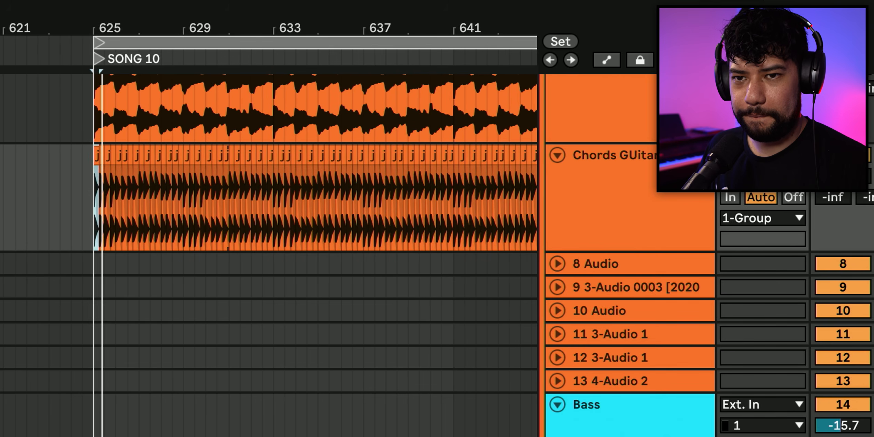
# Search the samples for "tamb" and place You Betta Stop Tambo 110bpm.aif on a new track at SONG 10's start
pyautogui.click(641, 190)
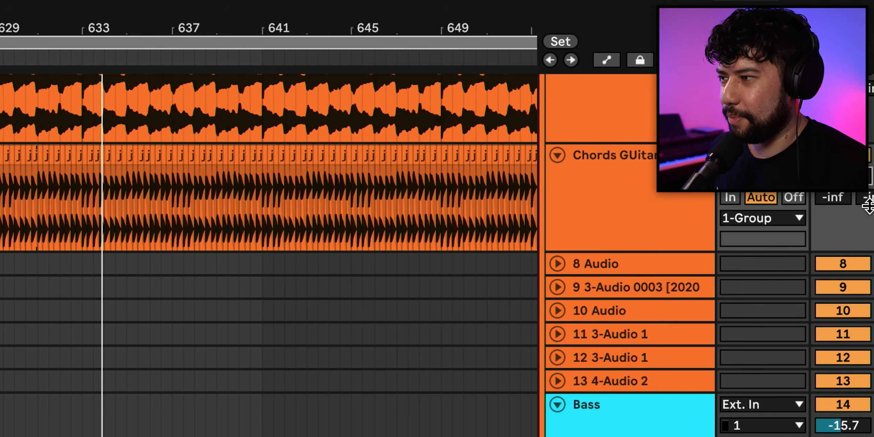
pyautogui.scroll(-10, 437, 187)
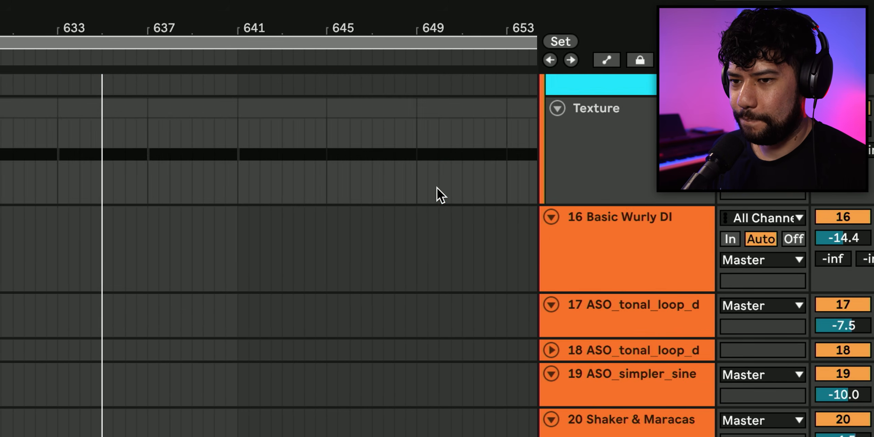
pyautogui.scroll(-15, 437, 187)
pyautogui.scroll(20, 432, 191)
pyautogui.press('-')
pyautogui.press('-')
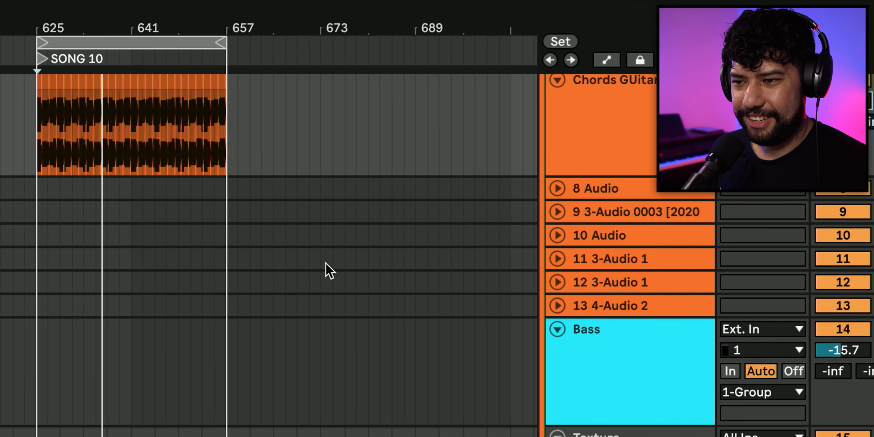
pyautogui.press('+')
pyautogui.press('+')
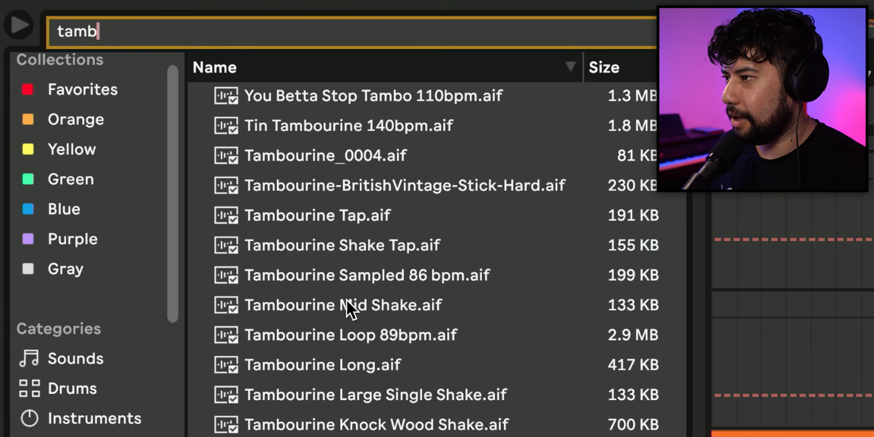
pyautogui.click(403, 130)
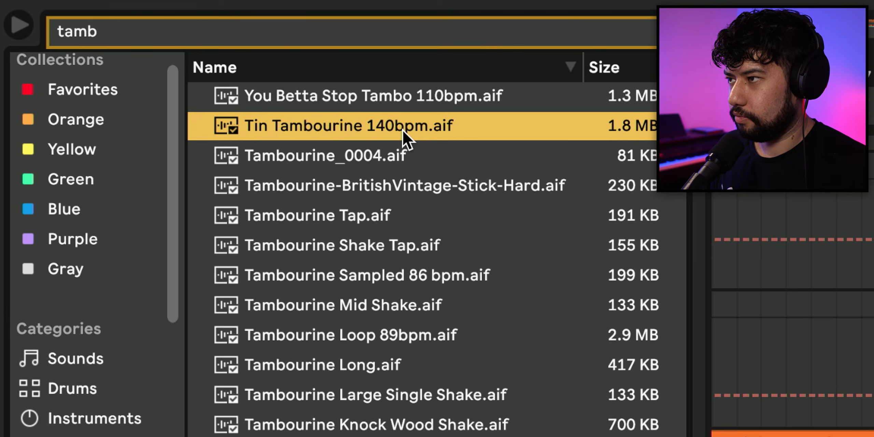
pyautogui.press('Up')
pyautogui.moveTo(342, 96); pyautogui.dragTo(466, 234)
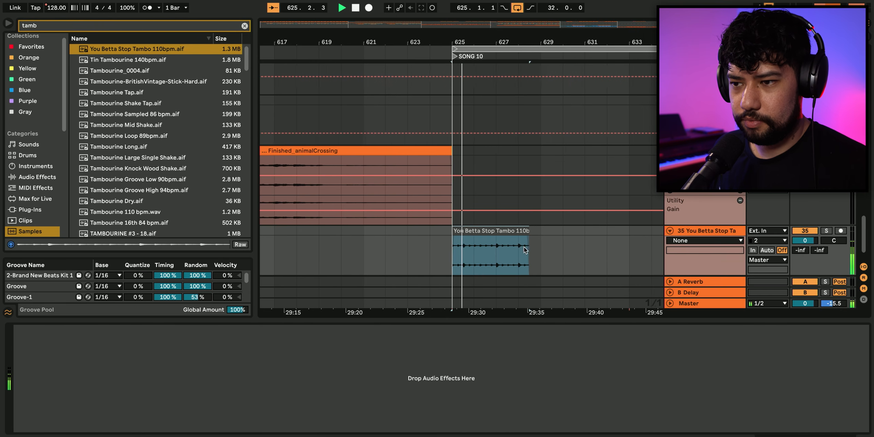
# Duplicate the You Betta Stop Tambo 110bpm clip repeatedly to cover SONG 10 through bar 657
pyautogui.hotkey('ctrl', 'd')
pyautogui.hotkey('ctrl', 'd')
pyautogui.hotkey('ctrl', 'd')
pyautogui.scroll(-5, 454, 233)
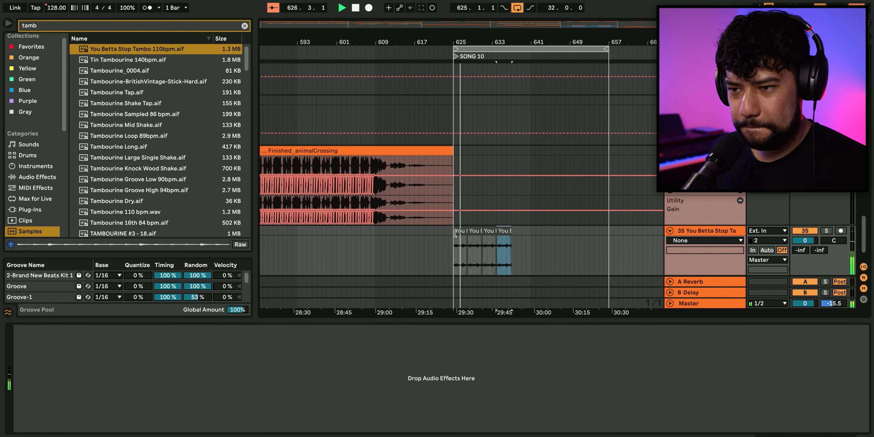
pyautogui.hotkey('ctrl', 'd')
pyautogui.hotkey('ctrl', 'd')
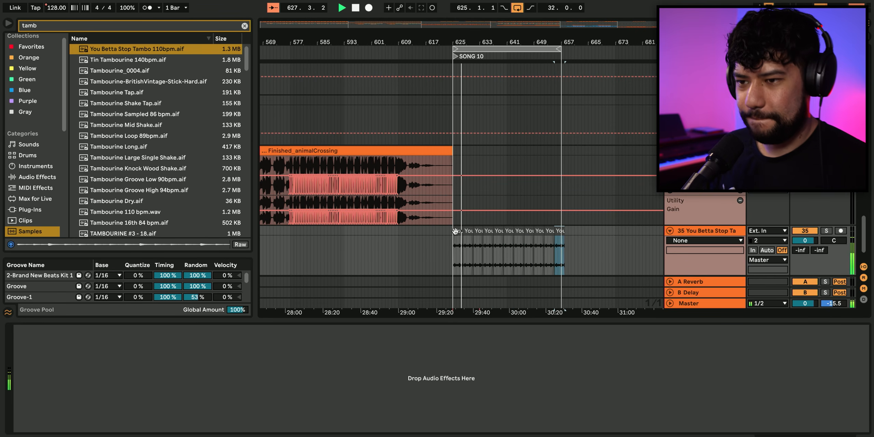
pyautogui.scroll(5, 470, 250)
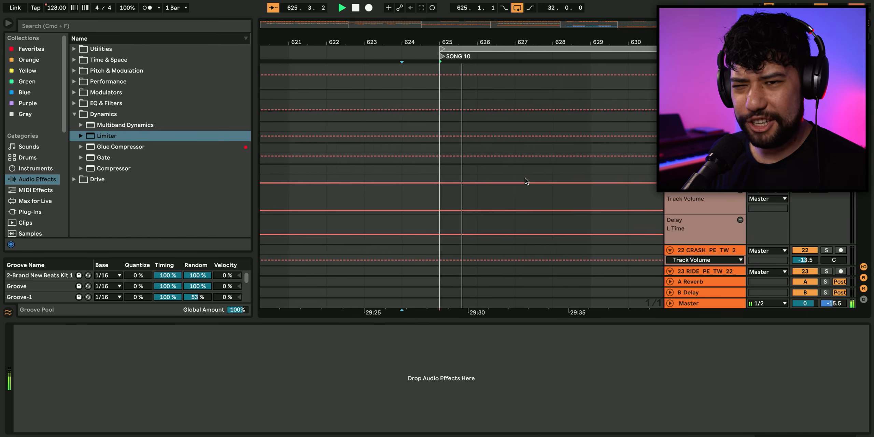
pyautogui.scroll(5, 535, 175)
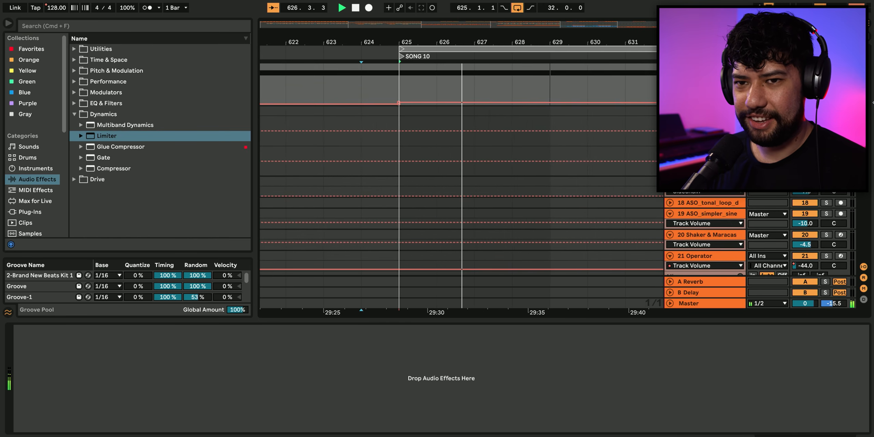
pyautogui.scroll(5, 611, 132)
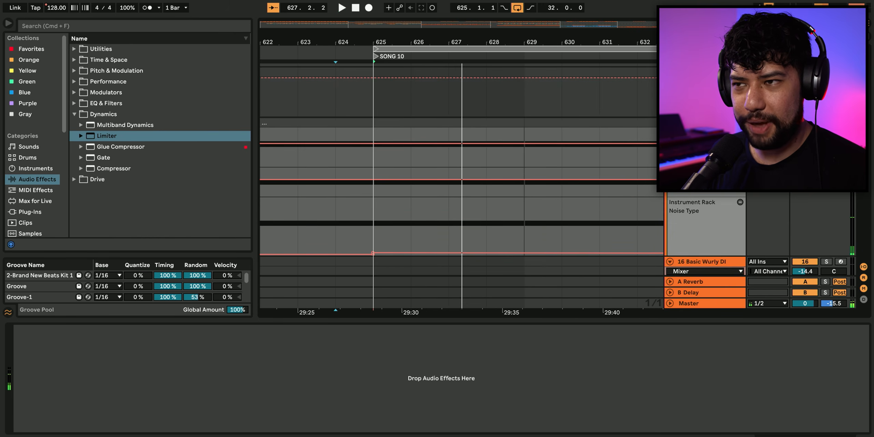